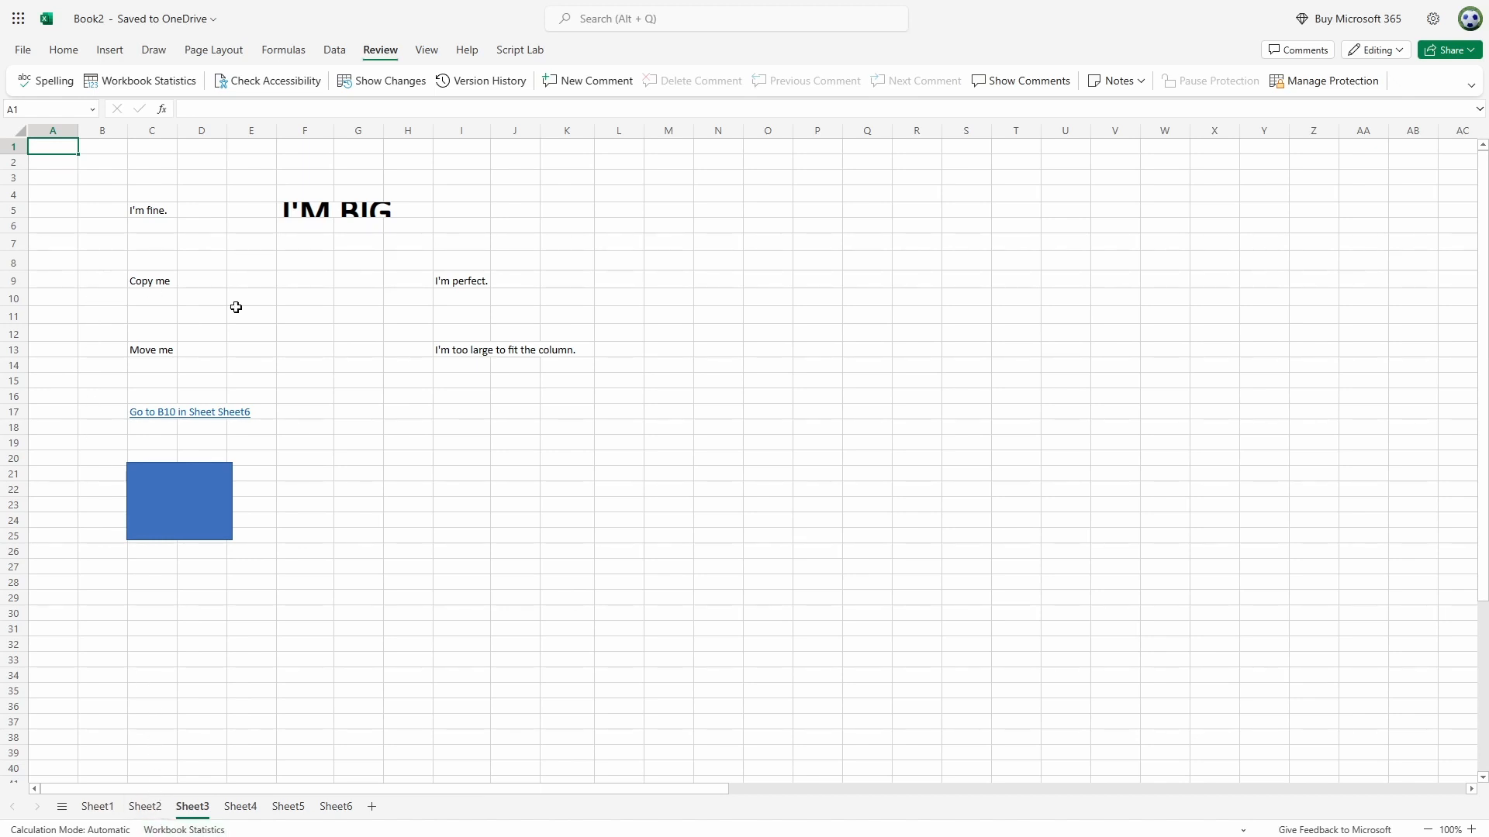
click(62, 54)
click(107, 54)
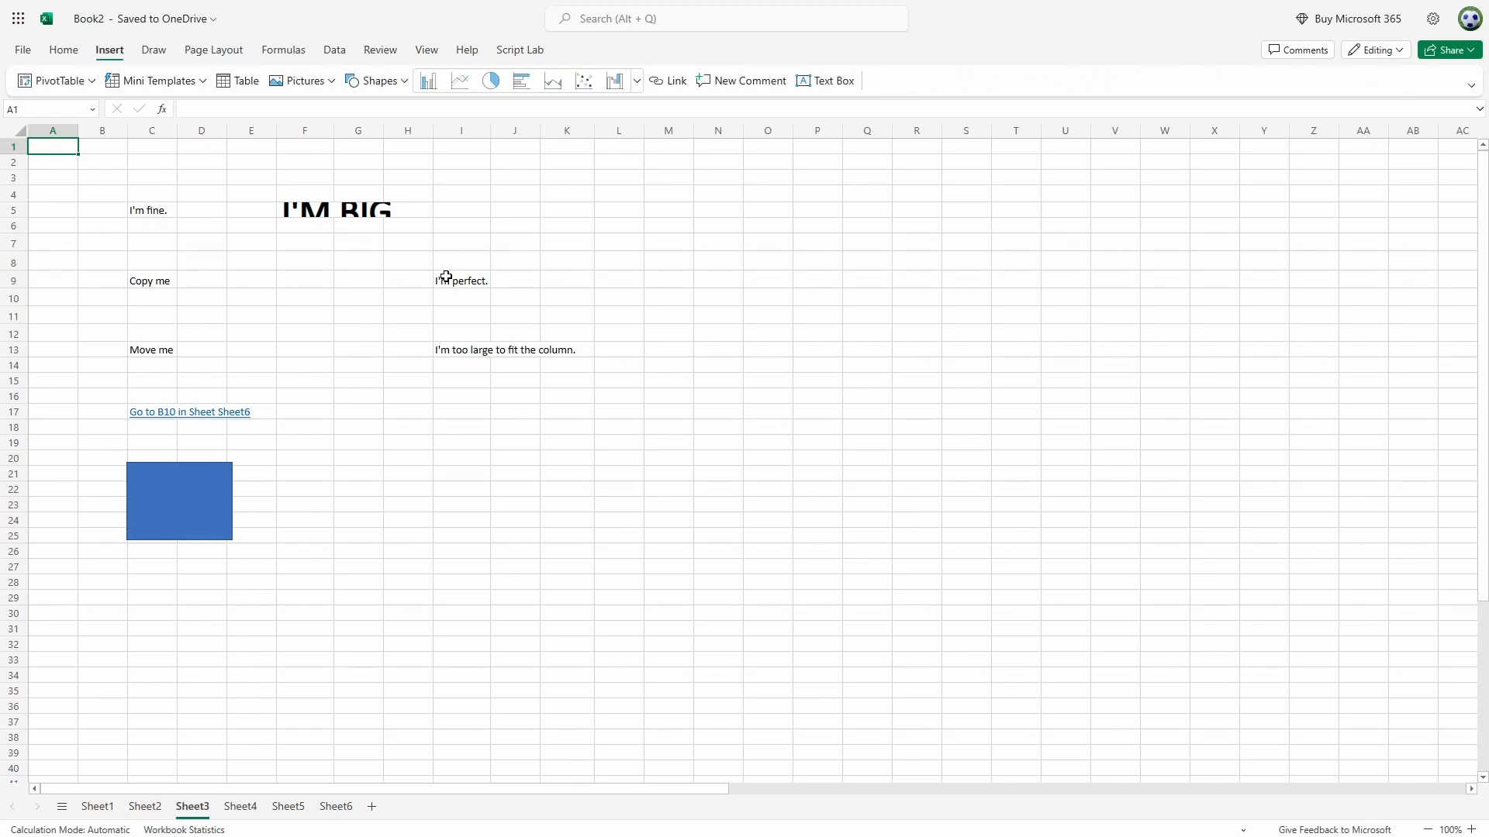
Step: Fill the "I'm perfect." cell I9 with yellow
click(445, 277)
right_click(445, 279)
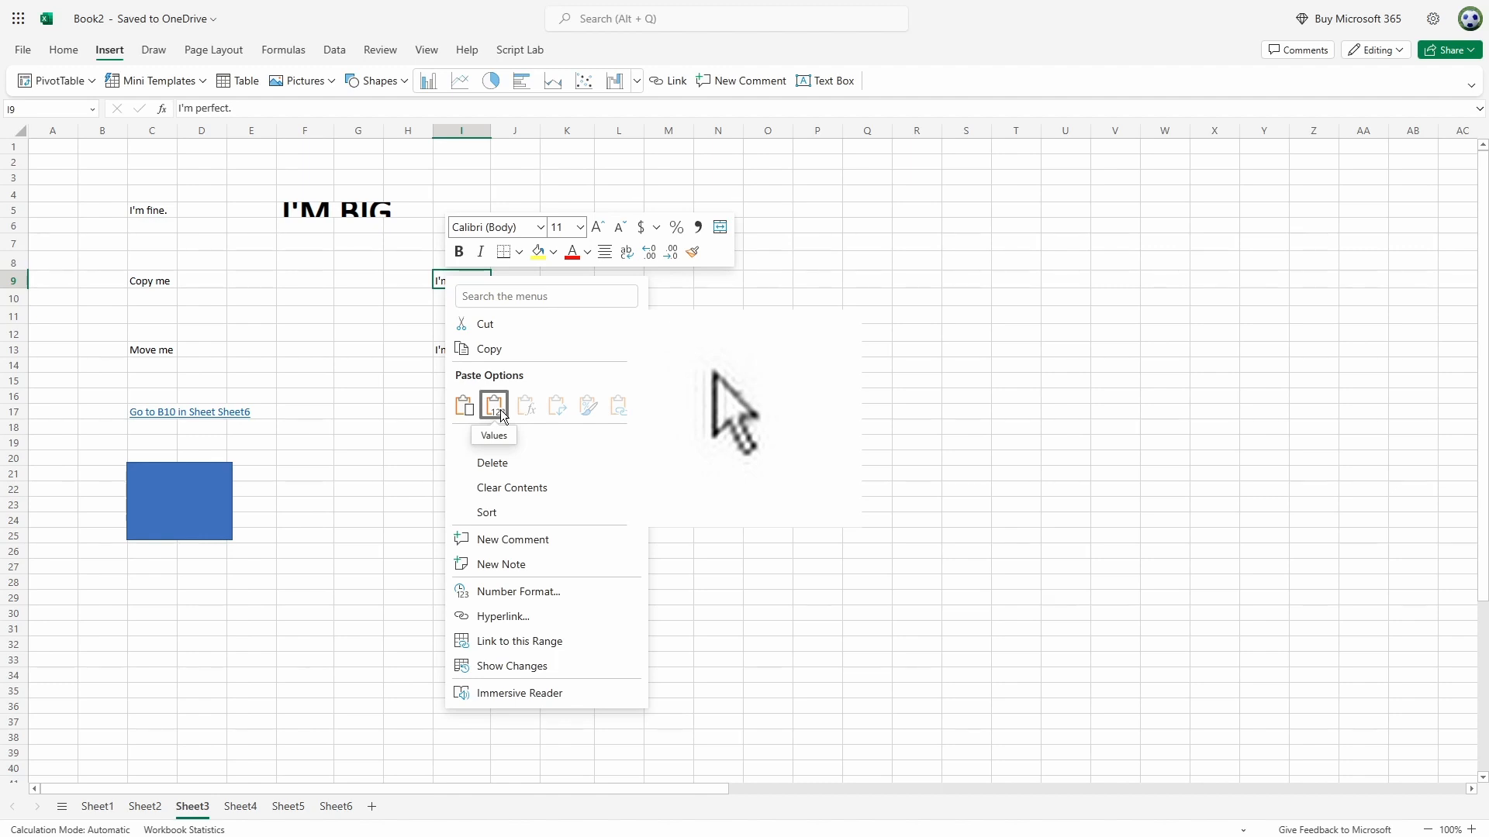
click(348, 633)
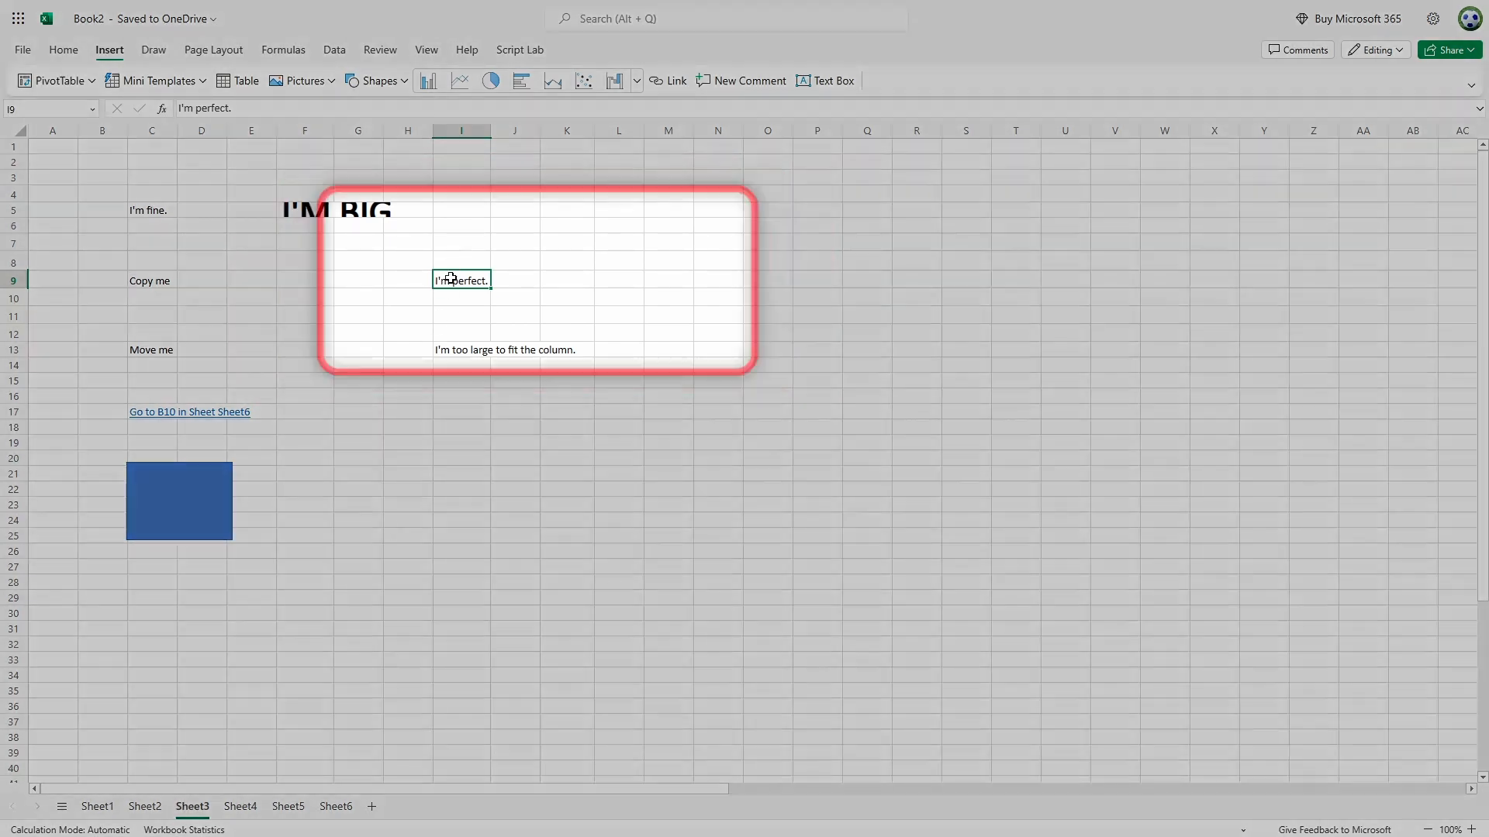
right_click(461, 282)
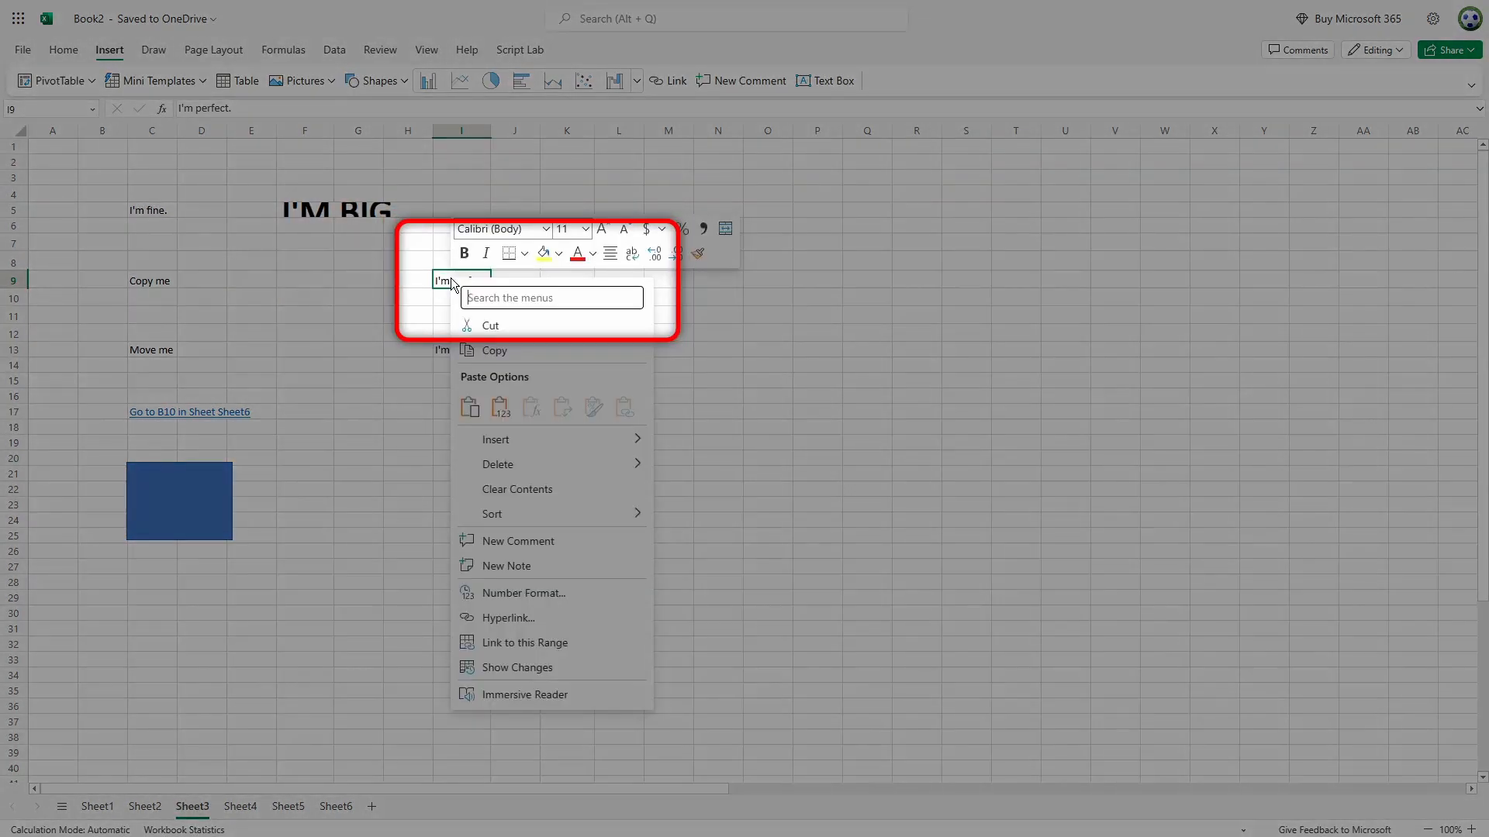
click(541, 253)
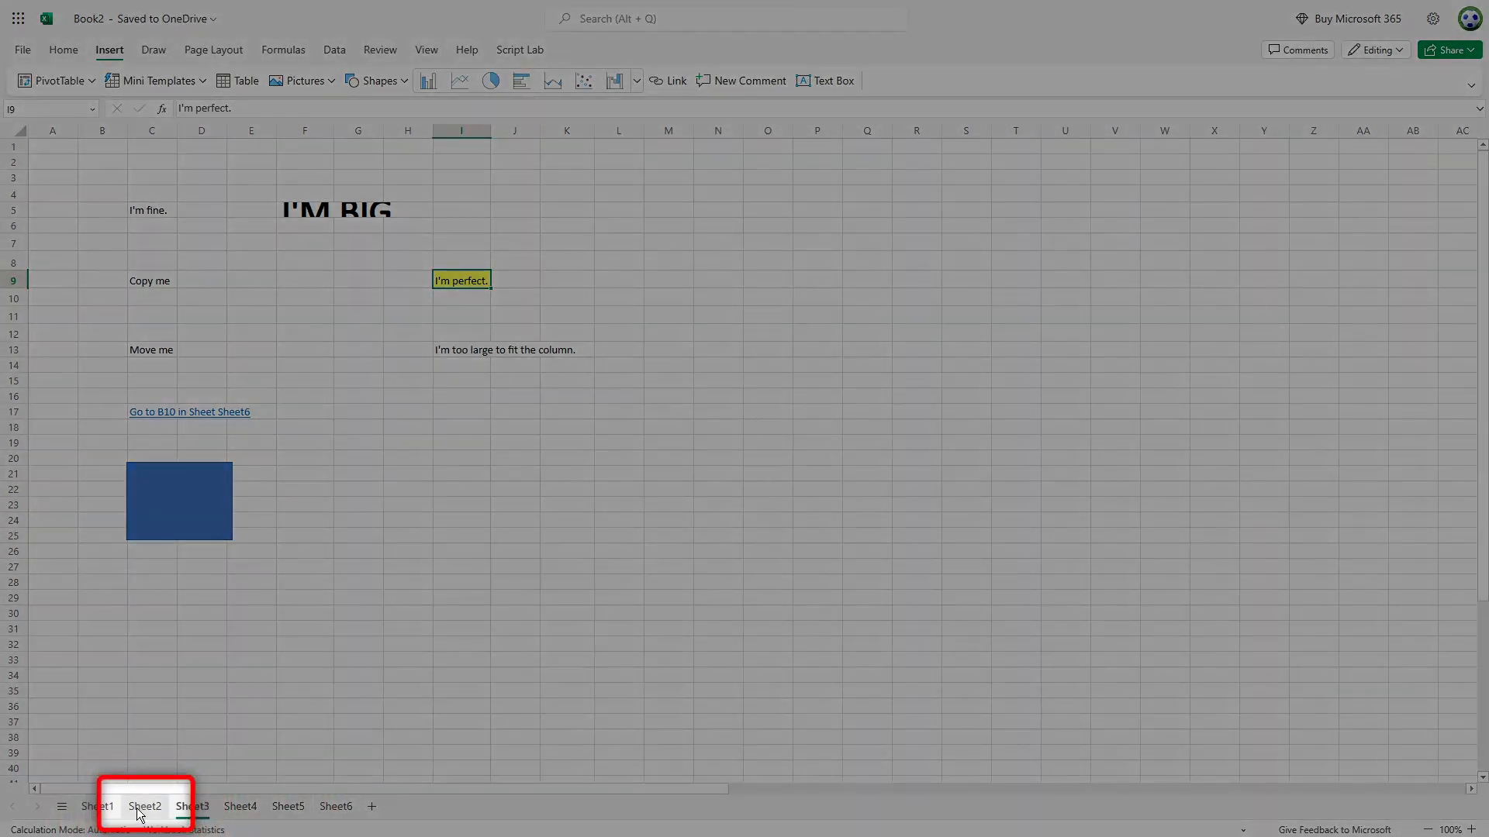
click(140, 812)
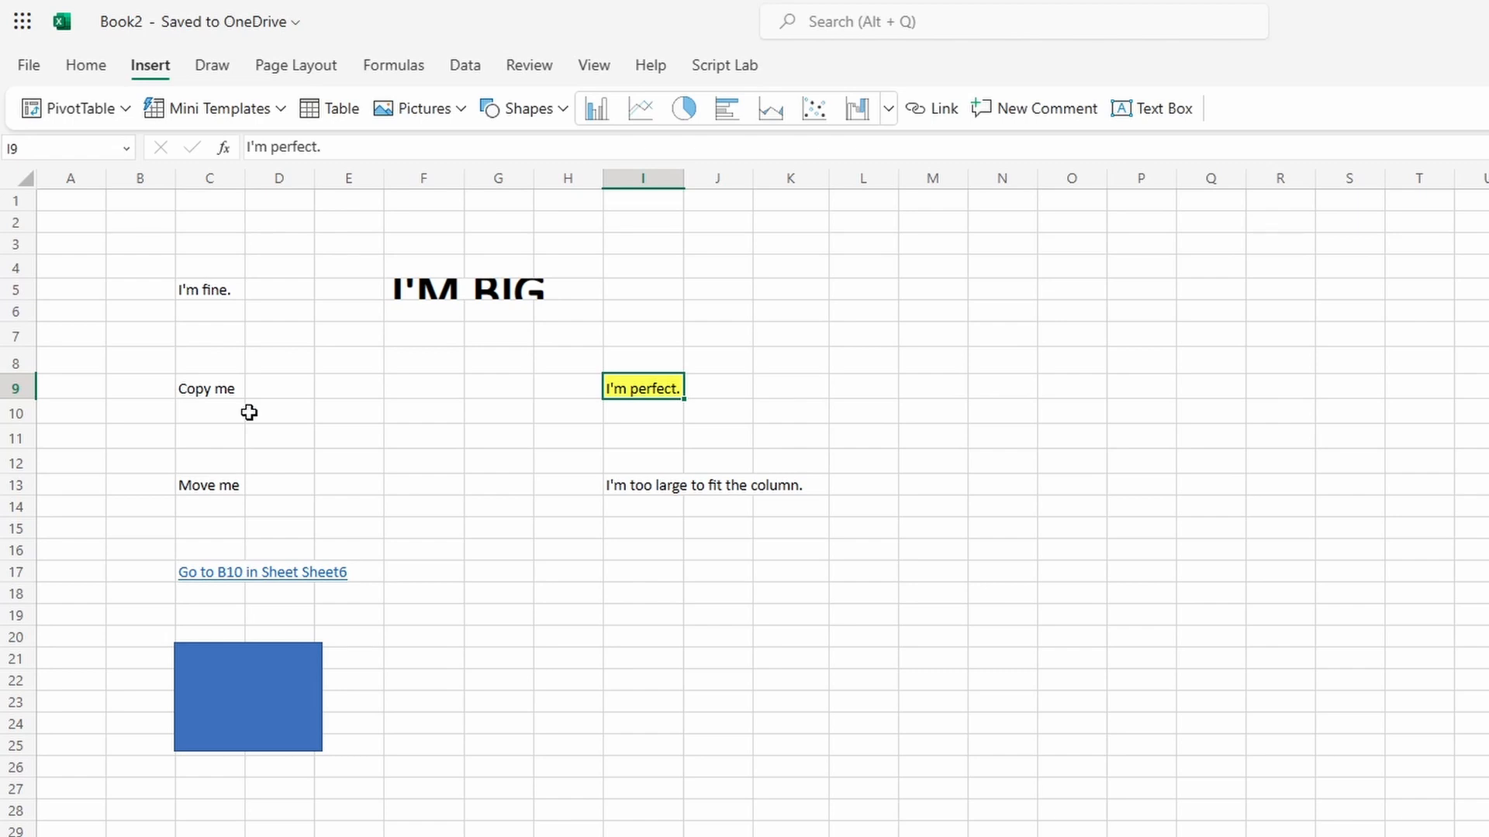
Step: Select the separate cells C9 ("Copy me") and C13 ("Move me") together and make them bold
click(214, 388)
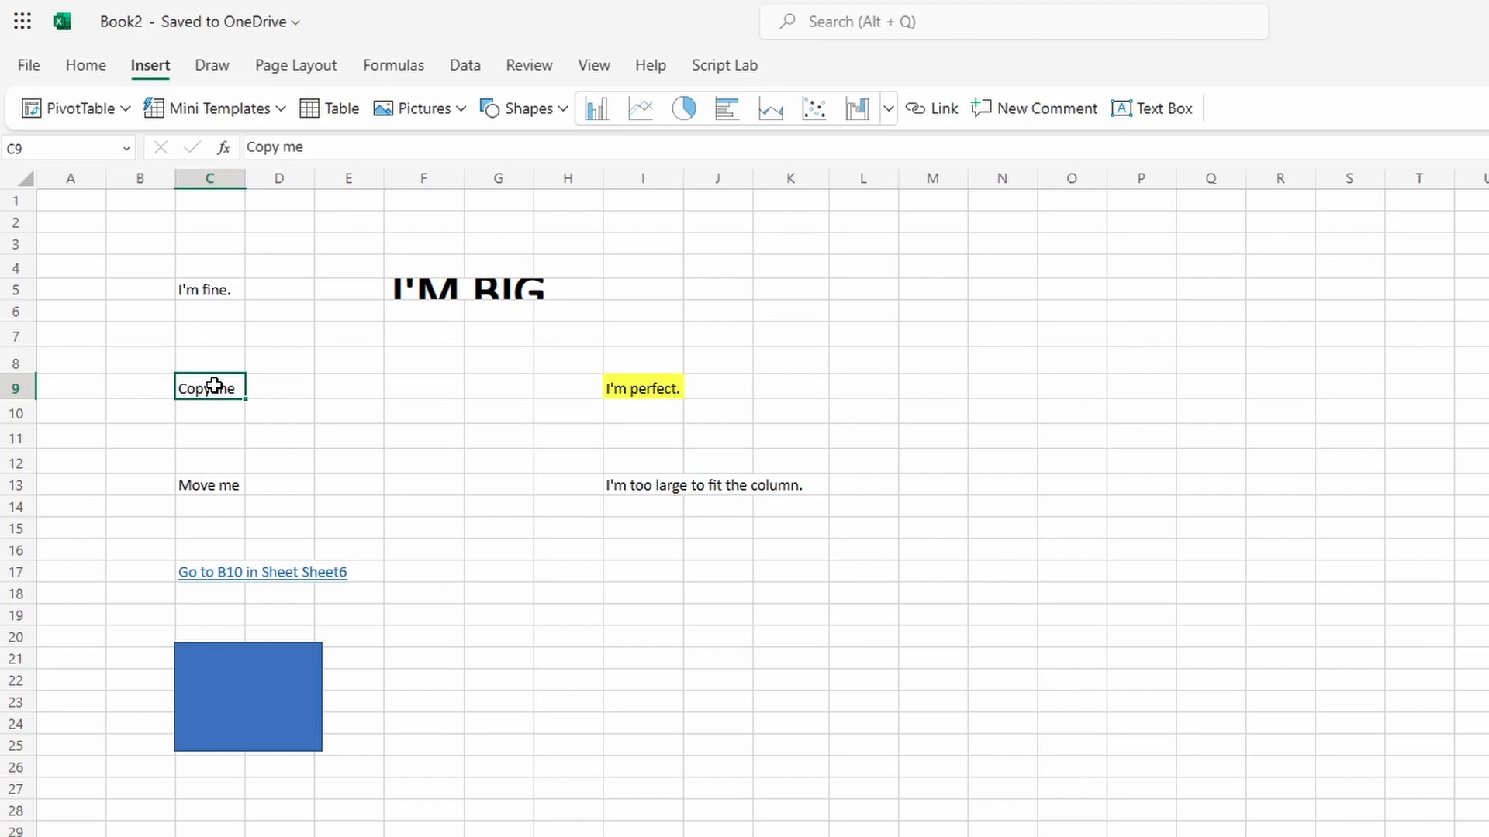
drag(214, 386, 214, 487)
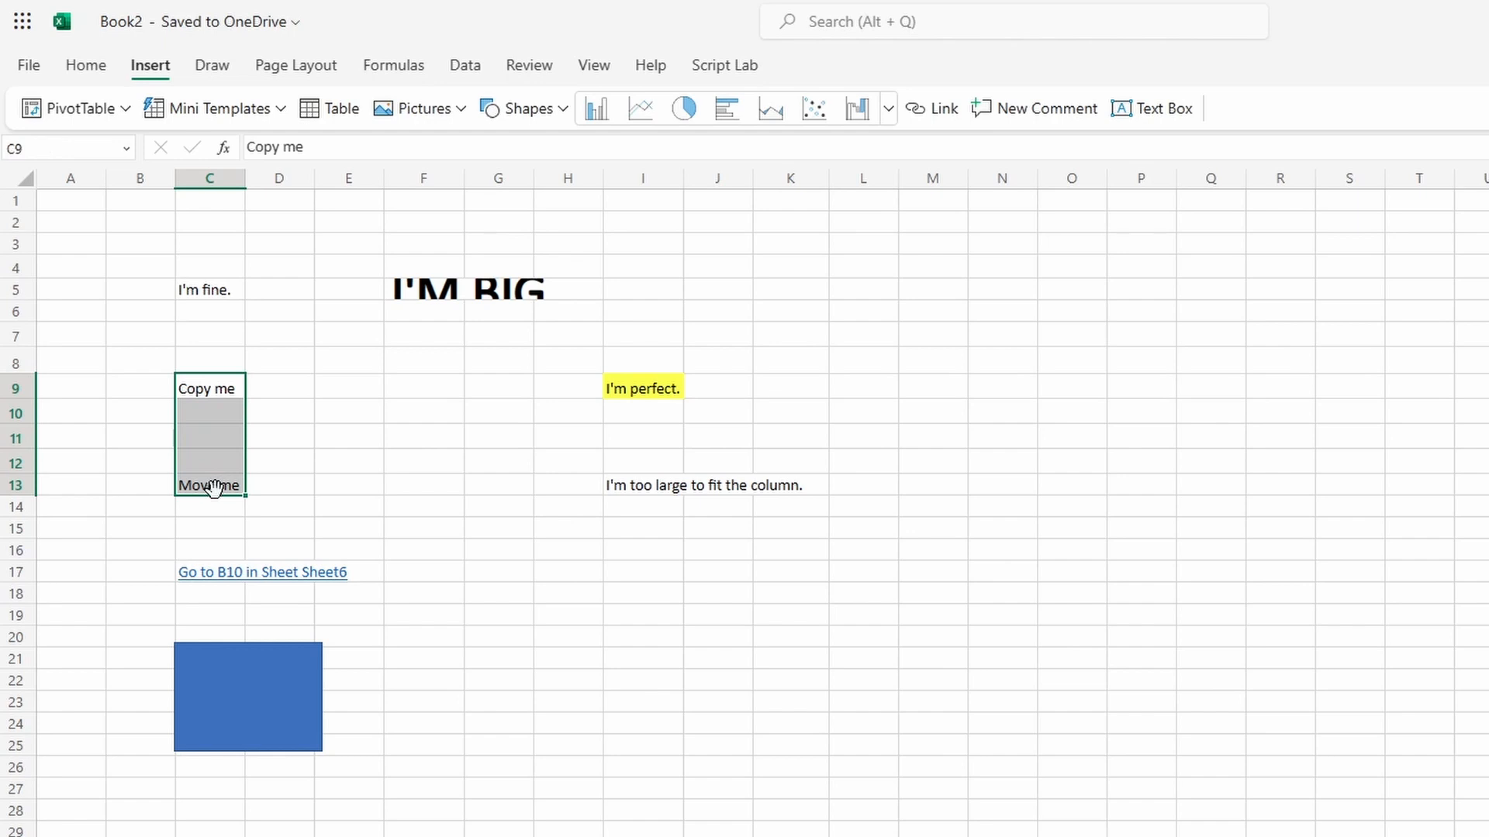
click(211, 388)
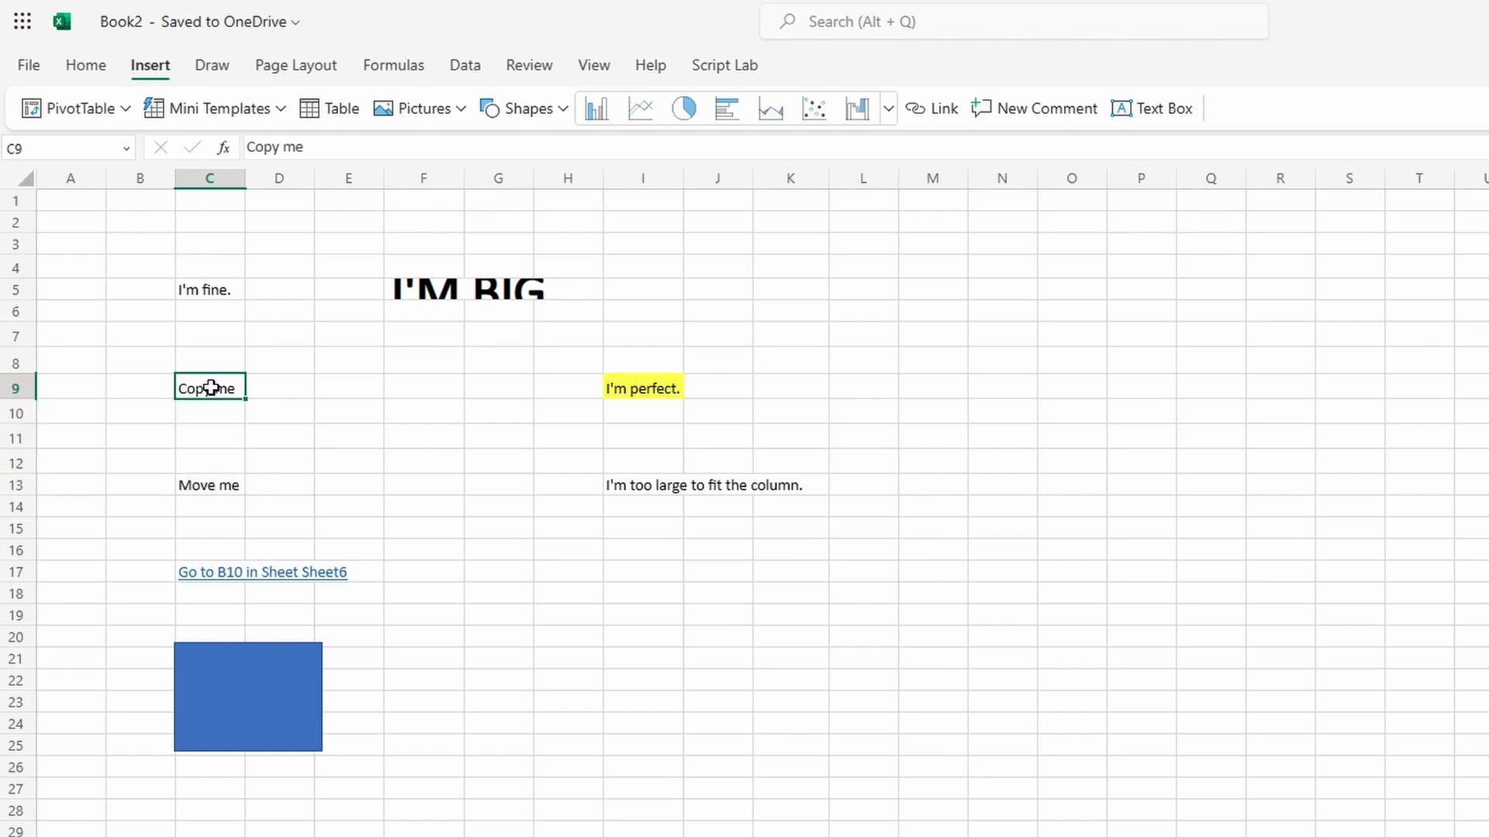
ctrl+click(223, 487)
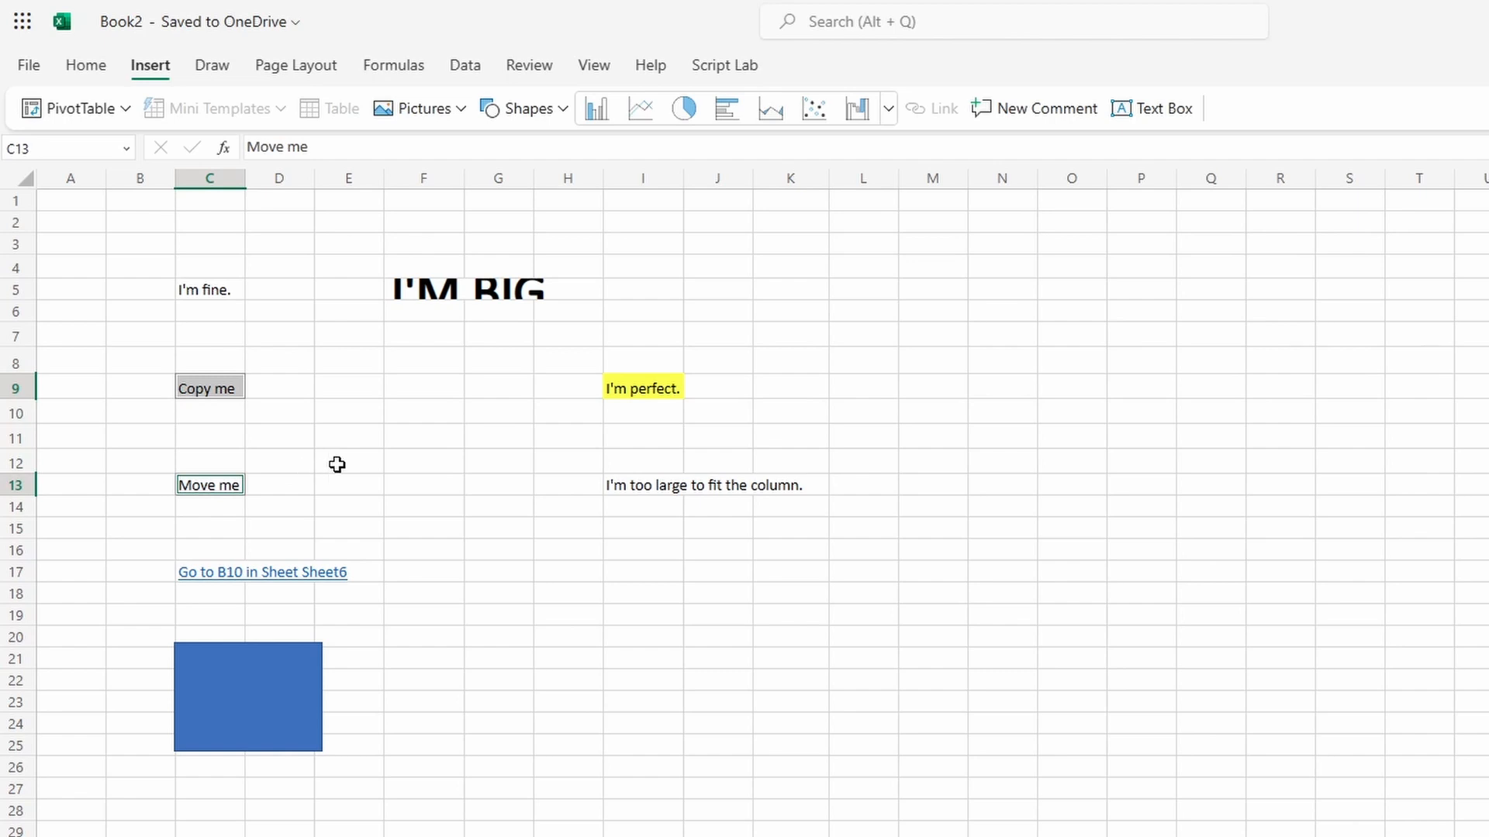
right_click(220, 388)
click(241, 354)
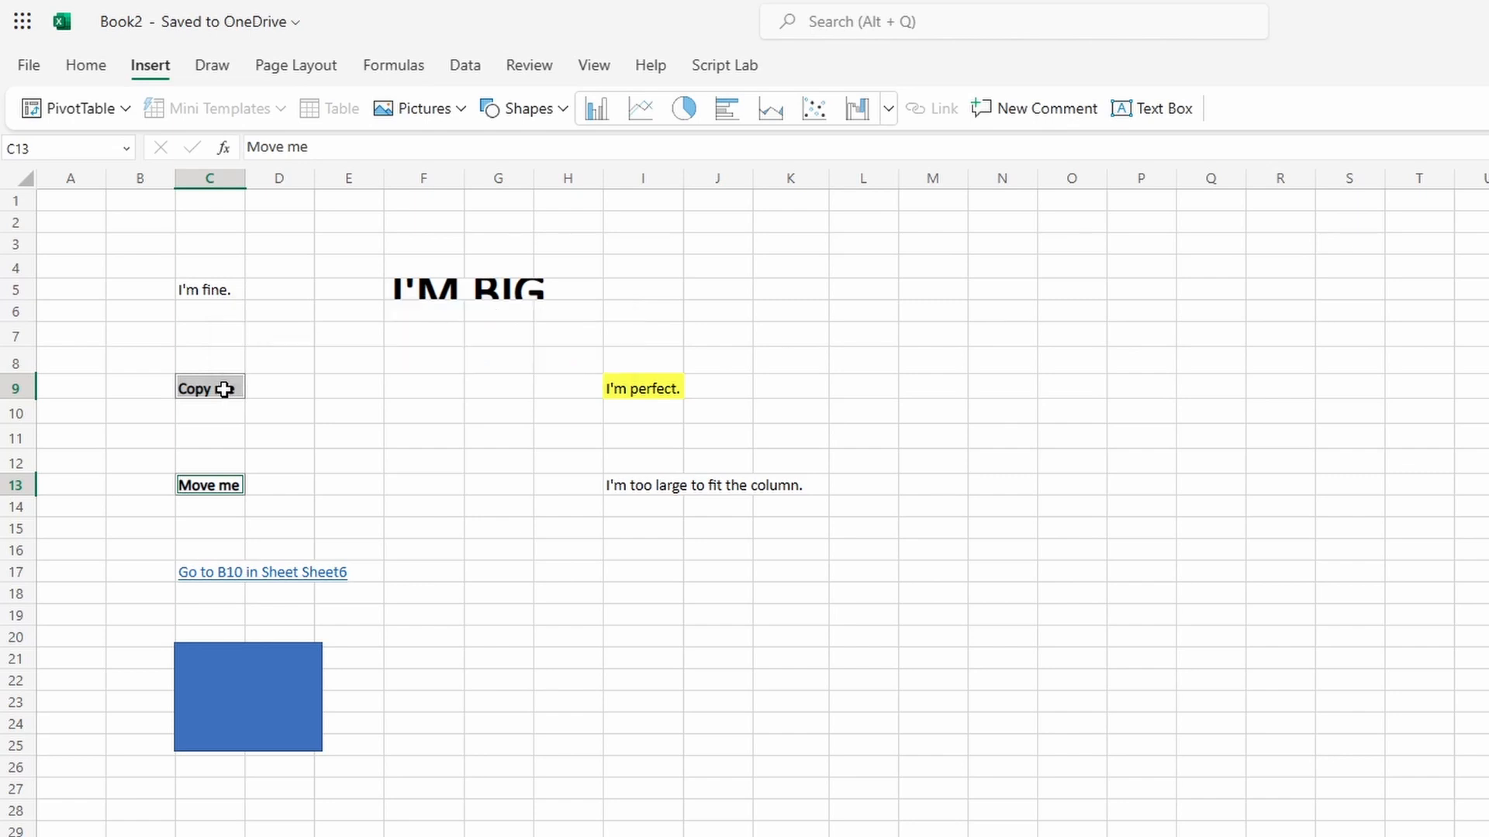
key(ctrl+c)
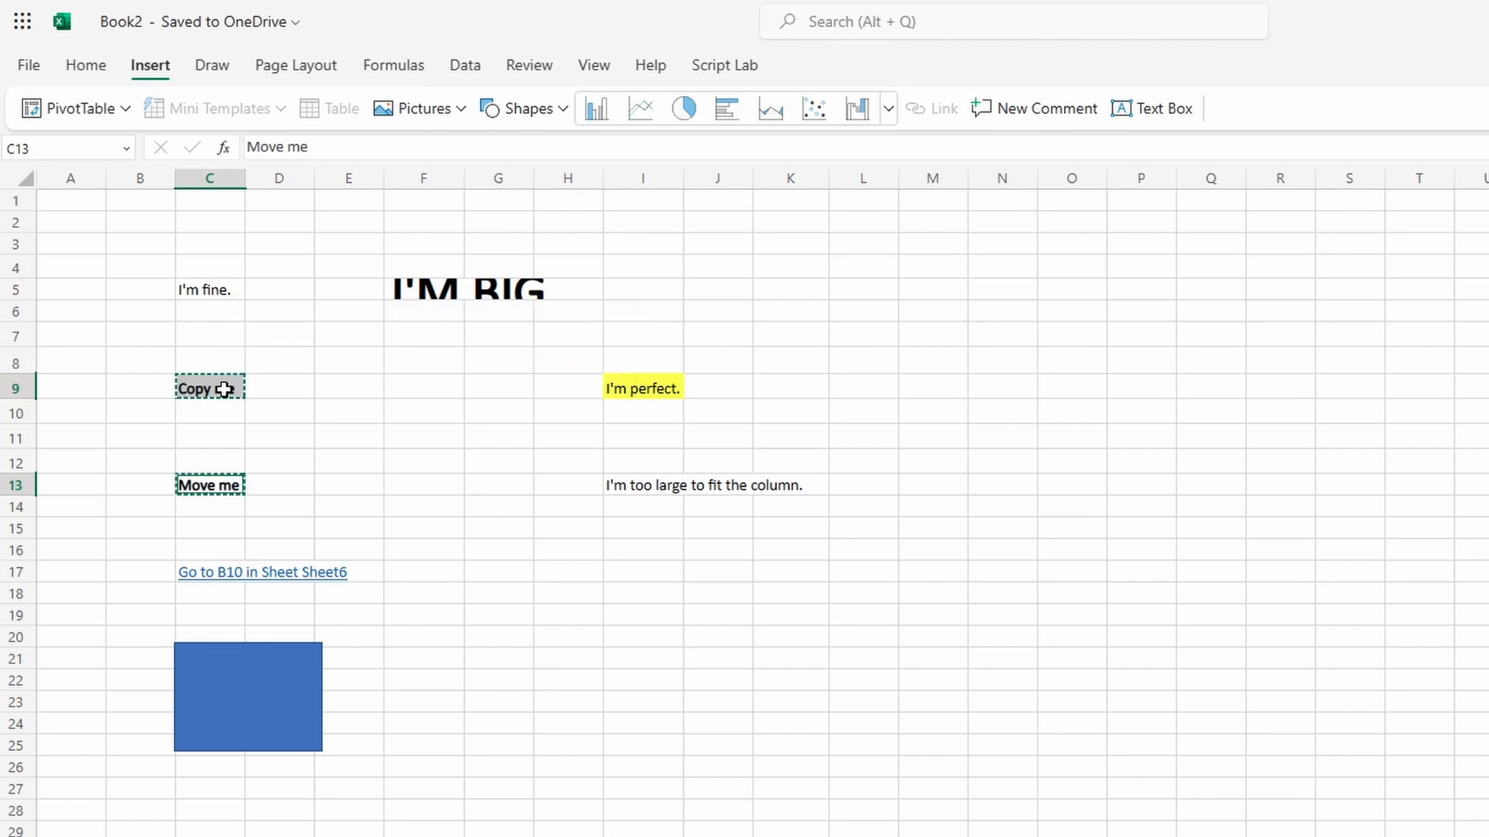
key(Escape)
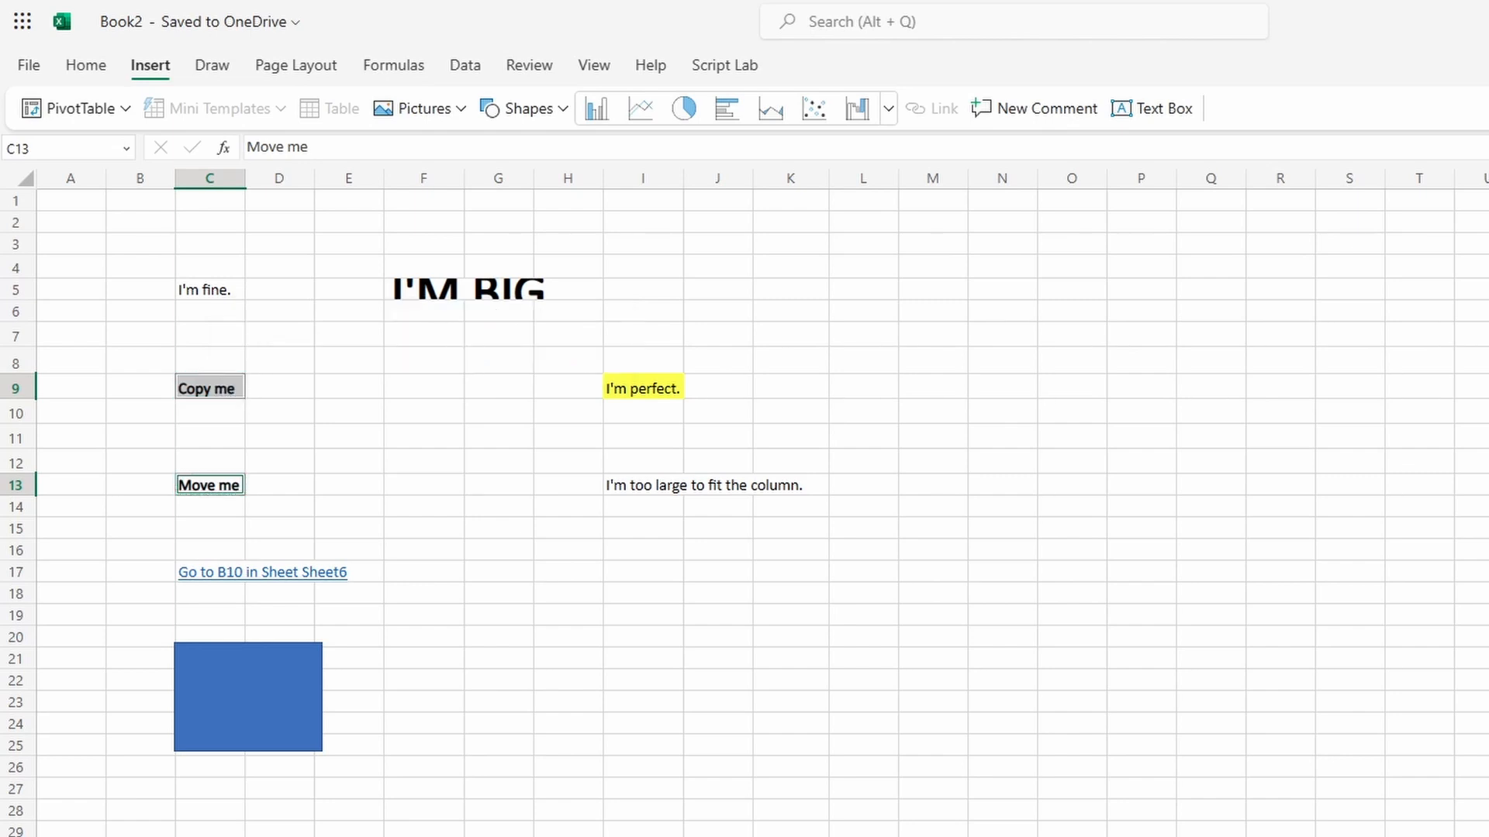
Step: Move the "Move me" cell from C13 to E11 and back to C13
click(206, 487)
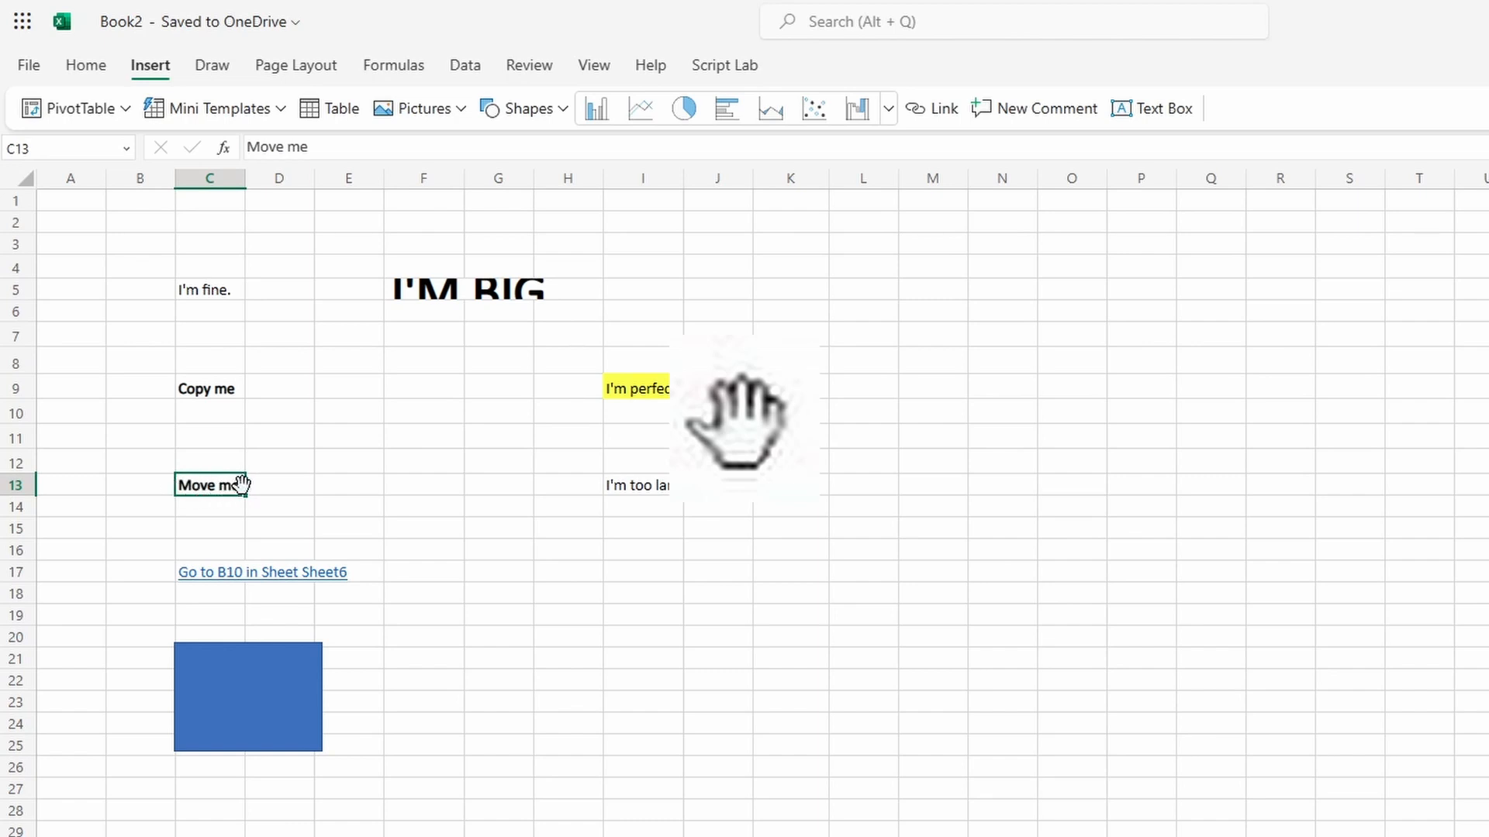
drag(242, 484, 346, 436)
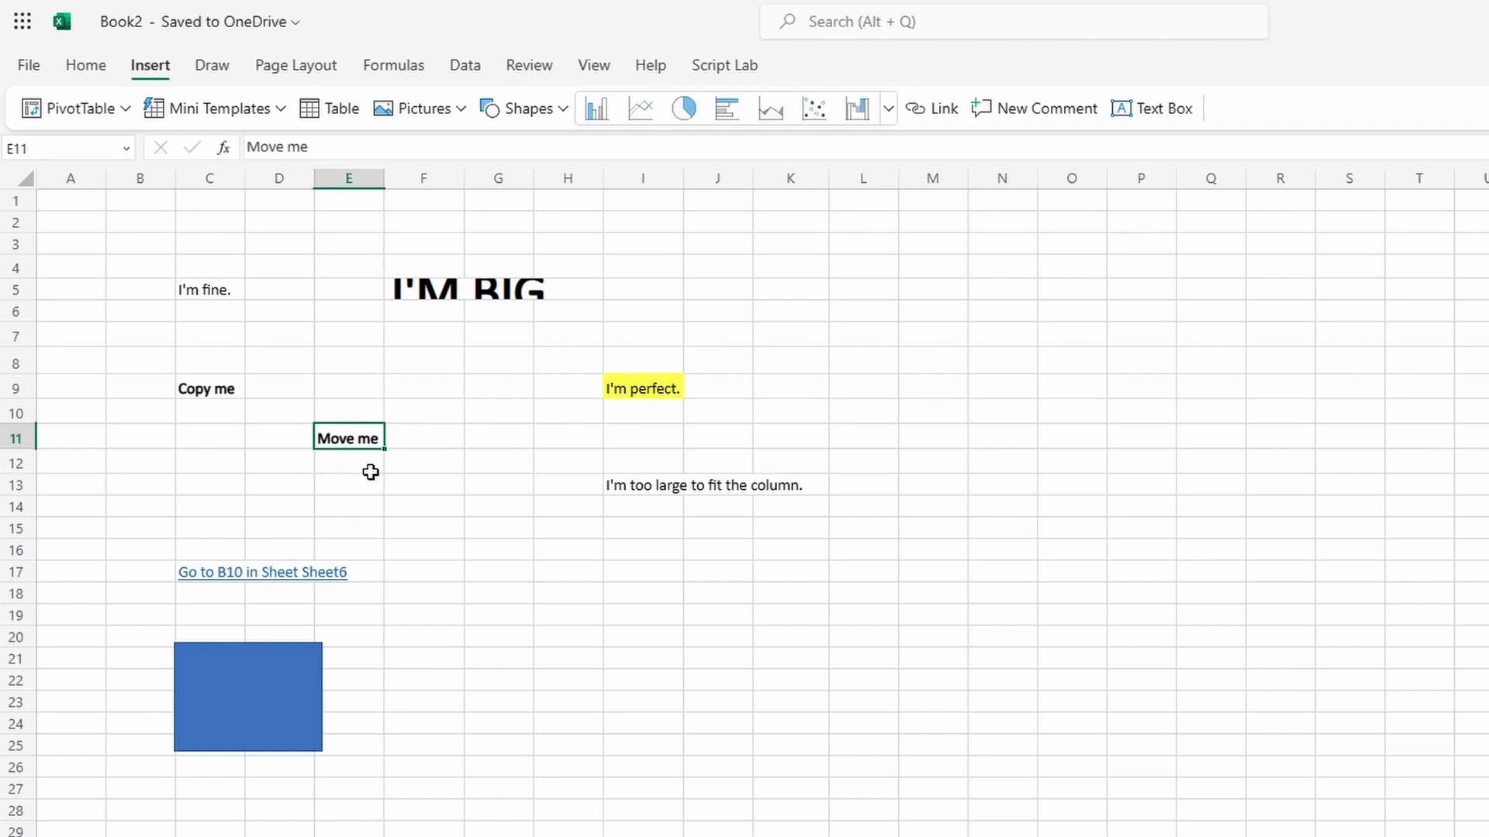
drag(339, 442, 223, 487)
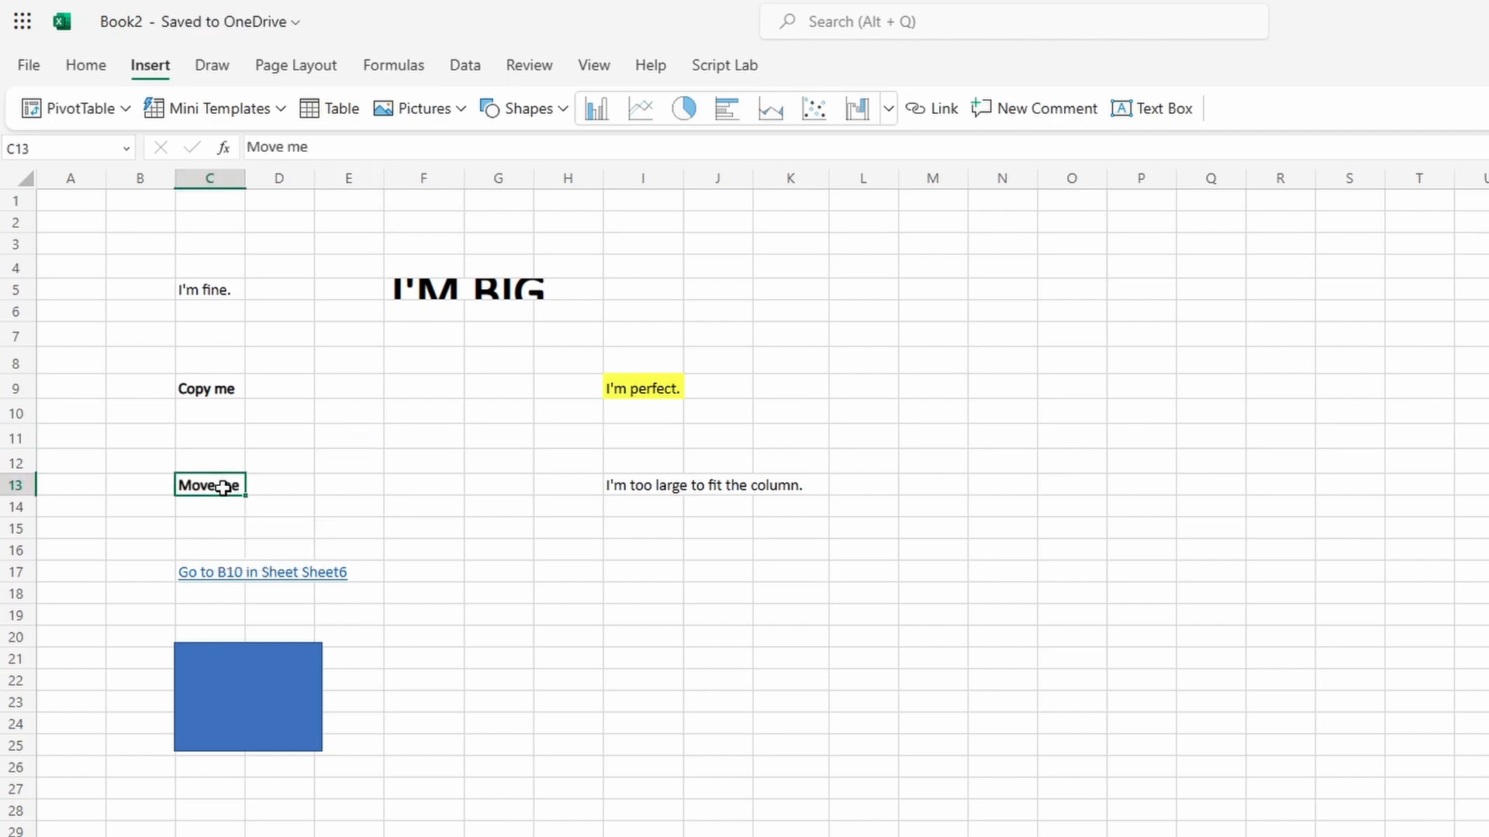
Step: Copy the "Copy me" cell from C9 to E9
click(208, 388)
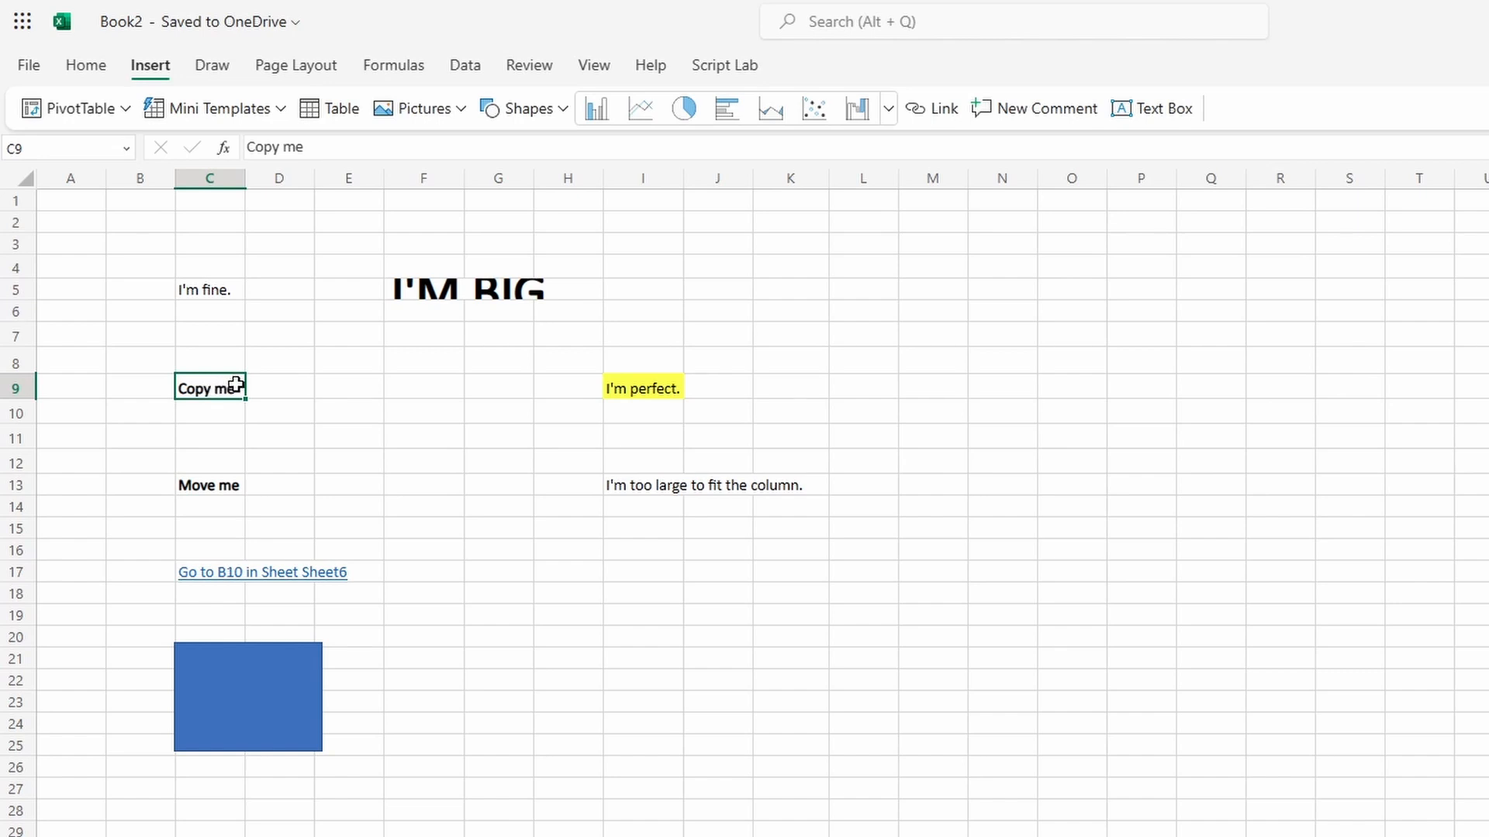
drag(242, 383, 341, 385)
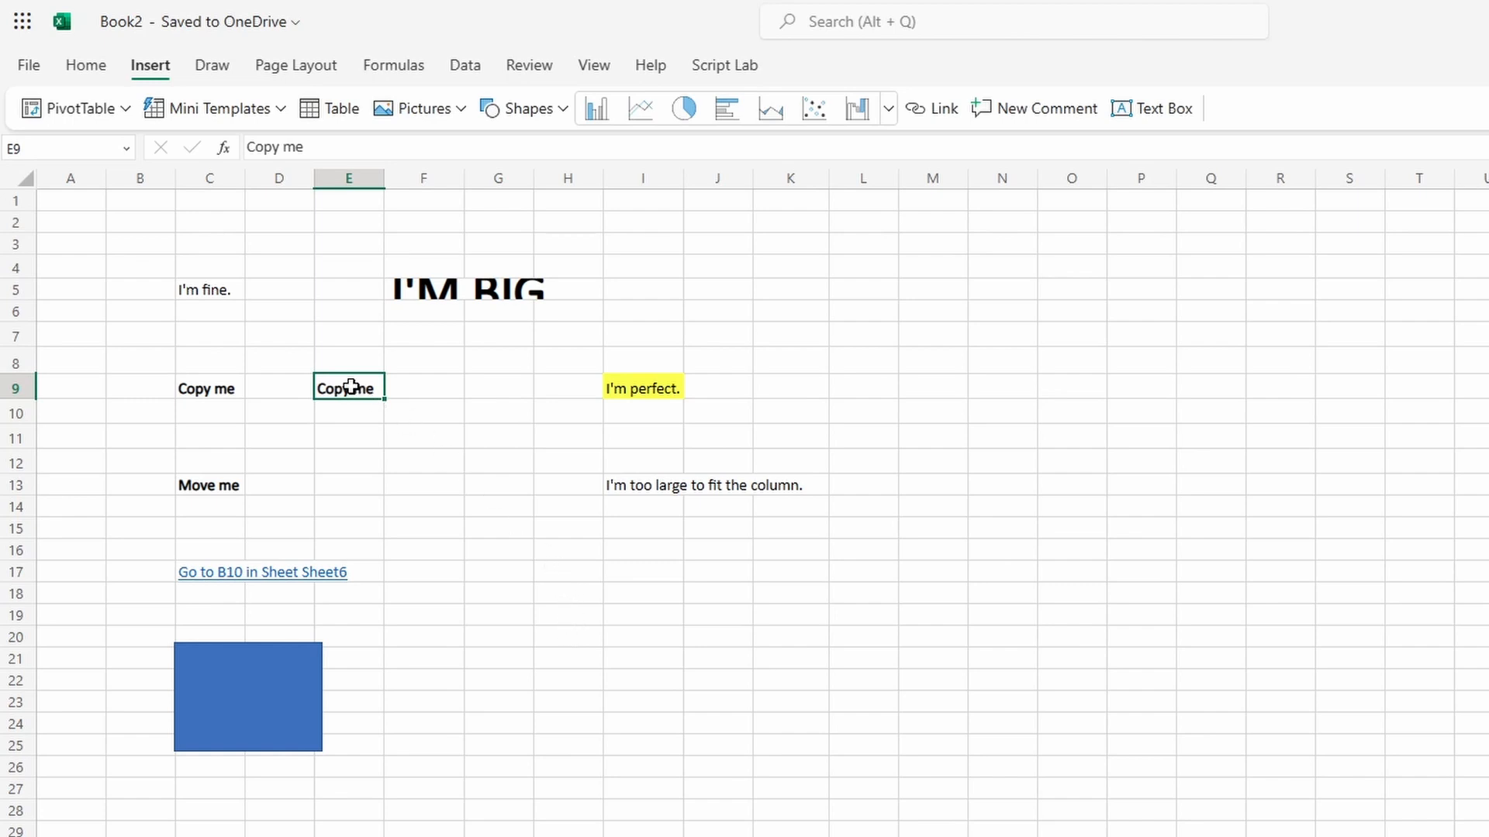
Step: Open the Find dialog and place it beside the blue rectangle
key(ctrl+f)
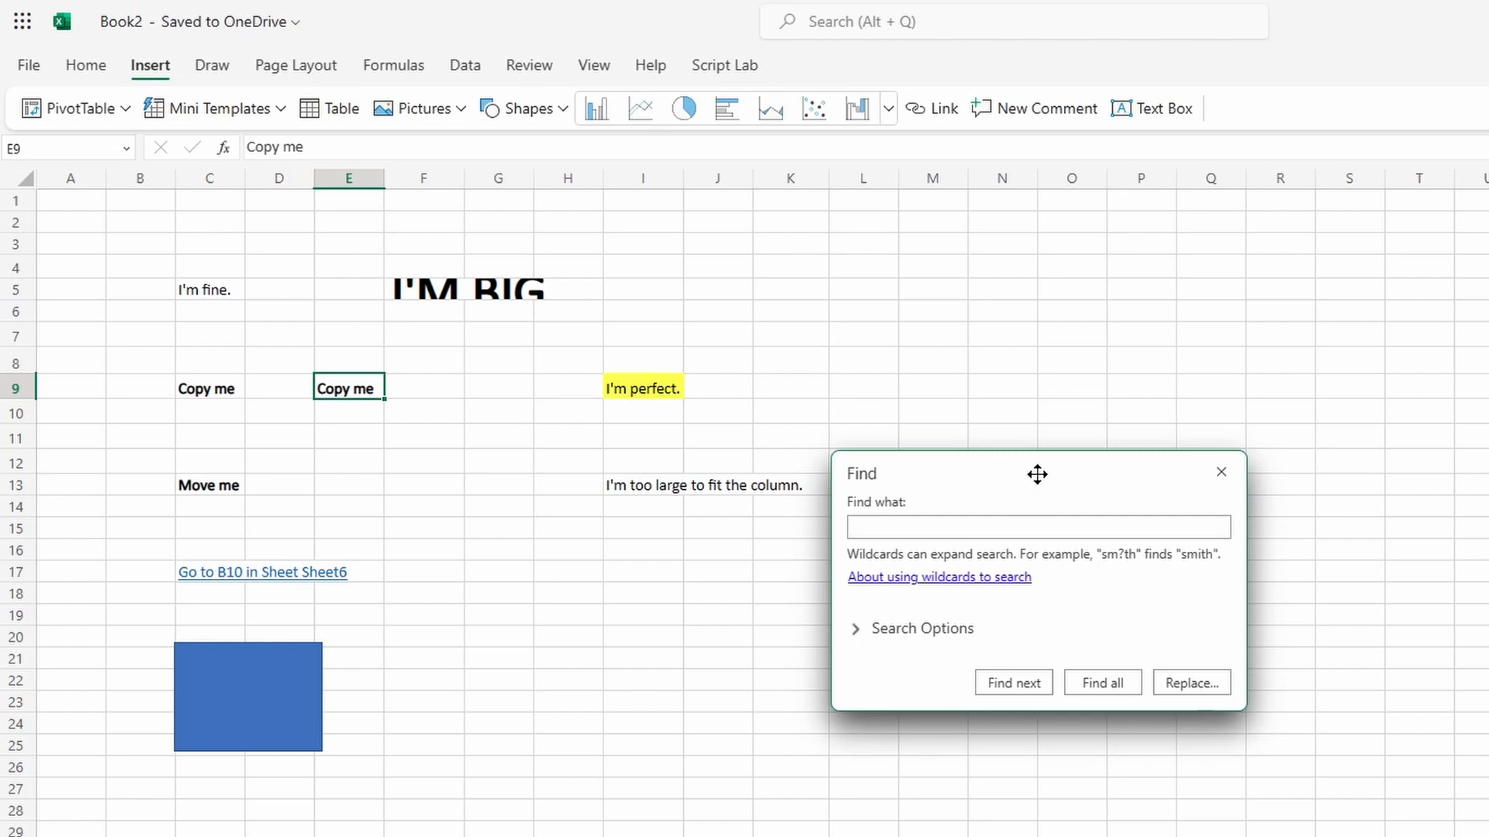
drag(1037, 474, 615, 552)
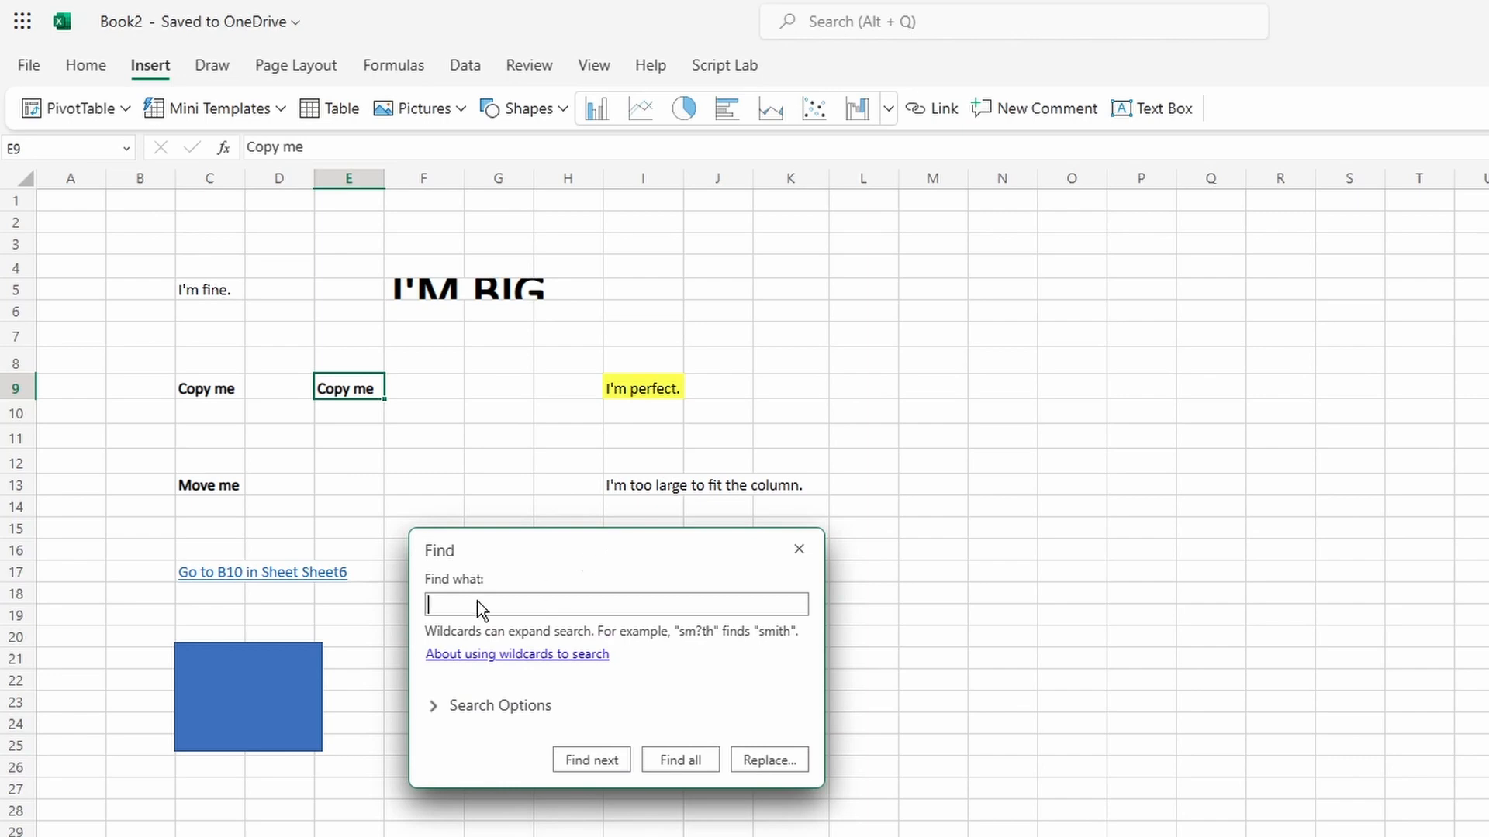
Step: Resize the blue rectangle so its left edge reaches the start of column B and its bottom edge lies in row 25
click(224, 673)
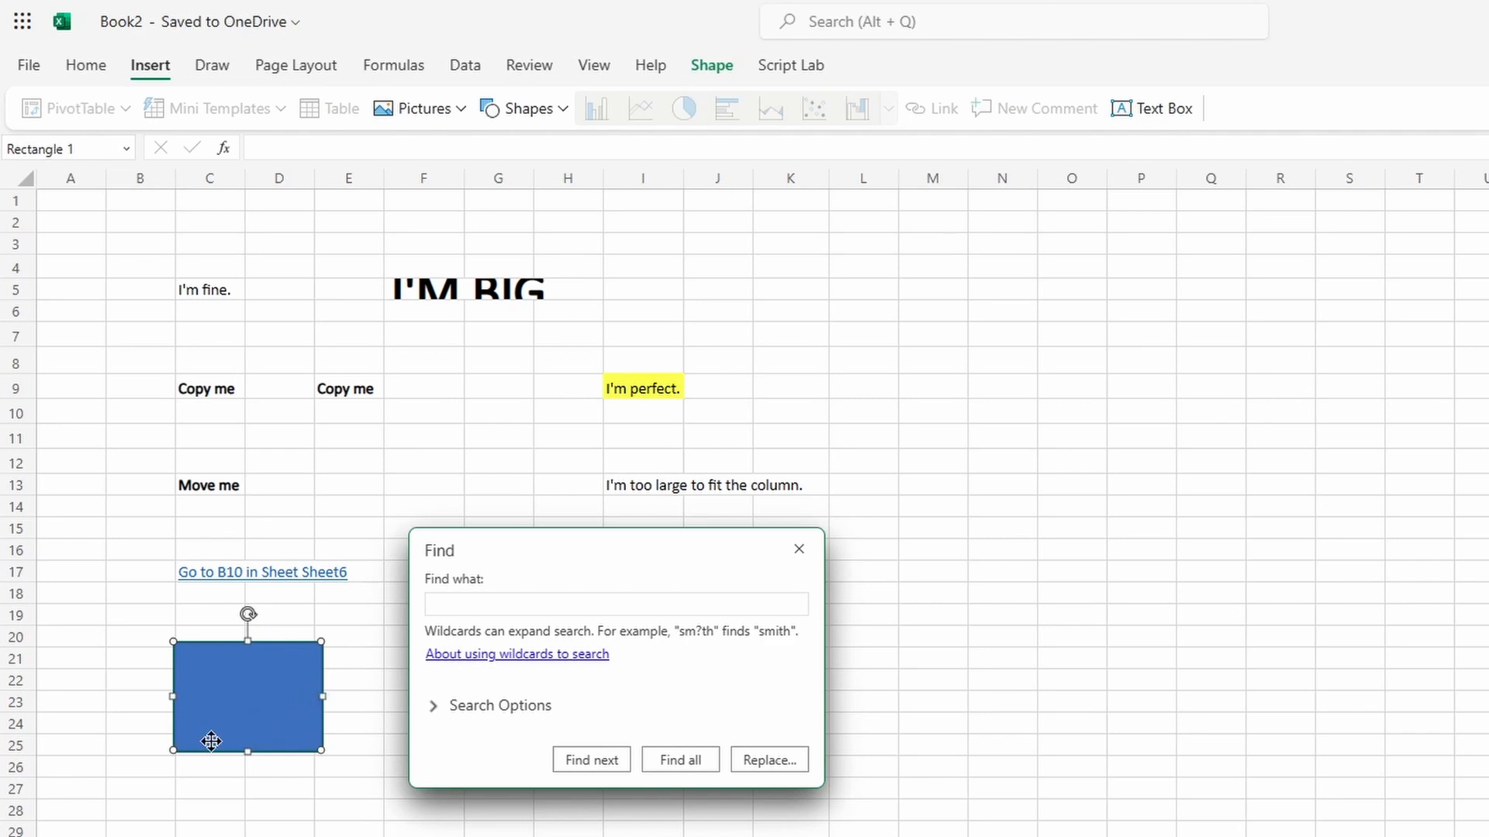
drag(174, 749, 105, 820)
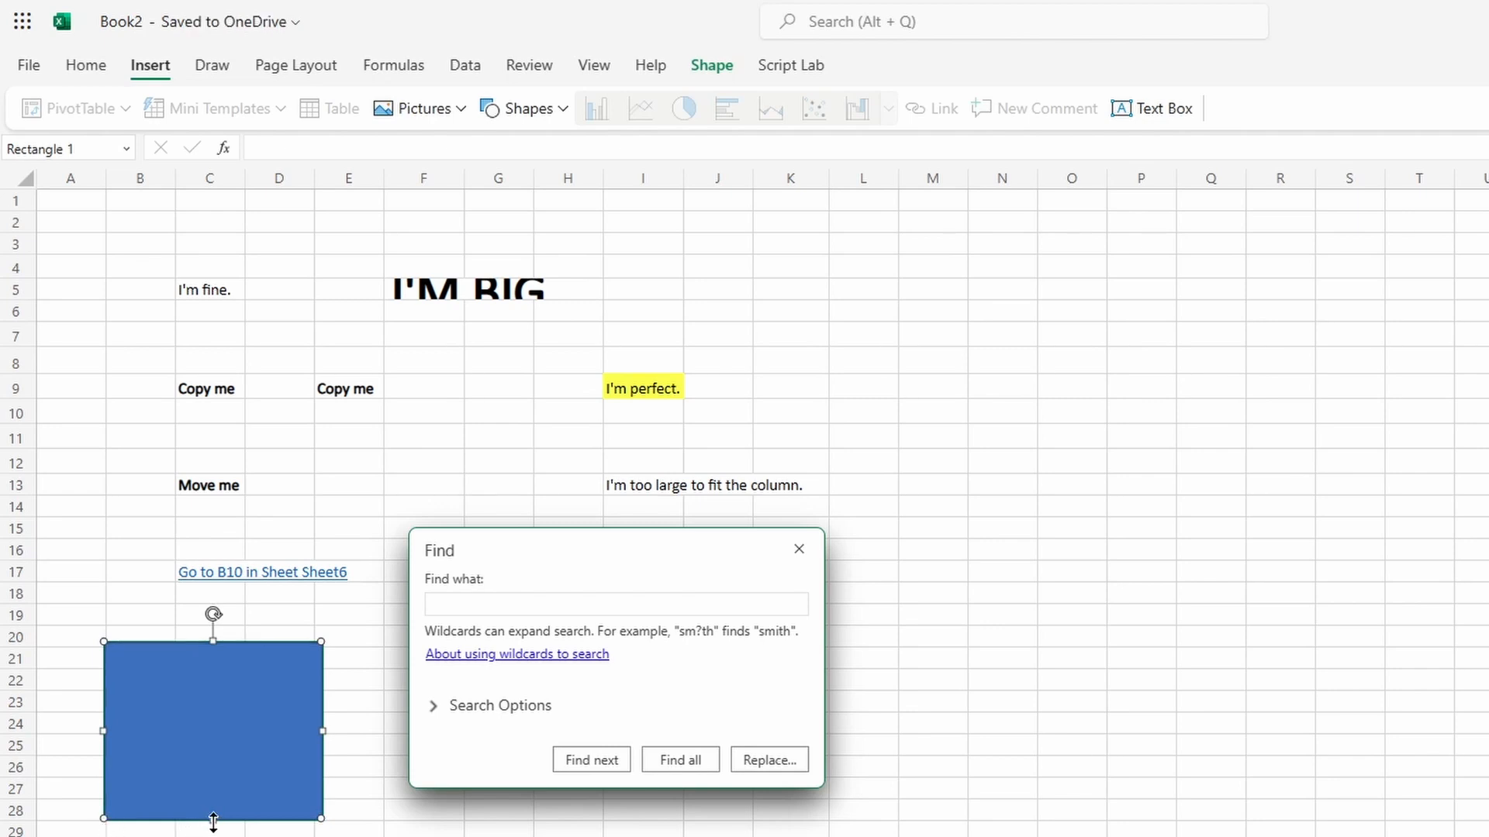
drag(213, 822, 215, 746)
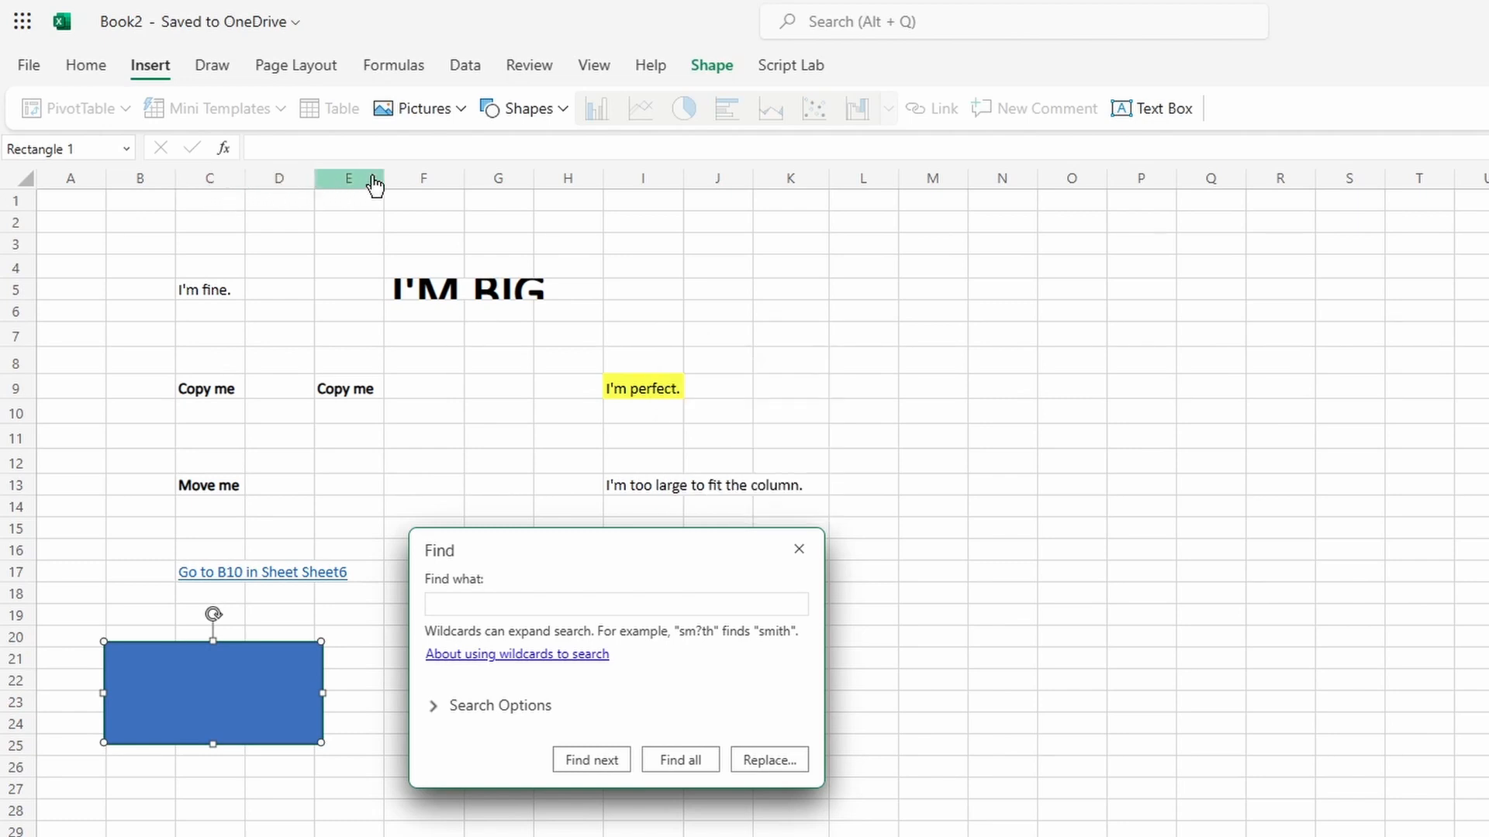
Step: Select the whole column F, and the adjacent columns D through H as one range
click(419, 180)
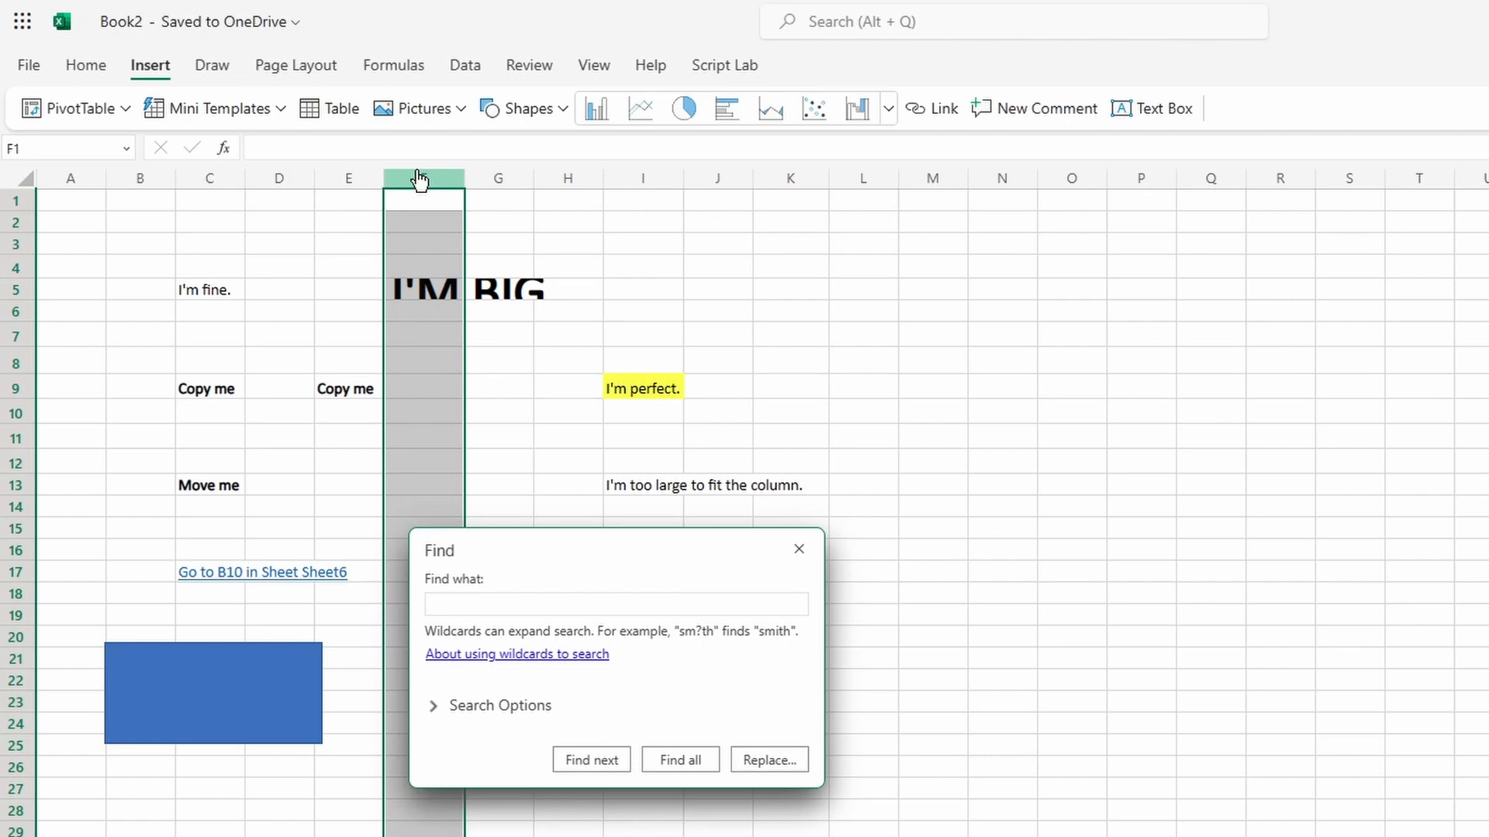
click(277, 180)
drag(302, 184, 570, 200)
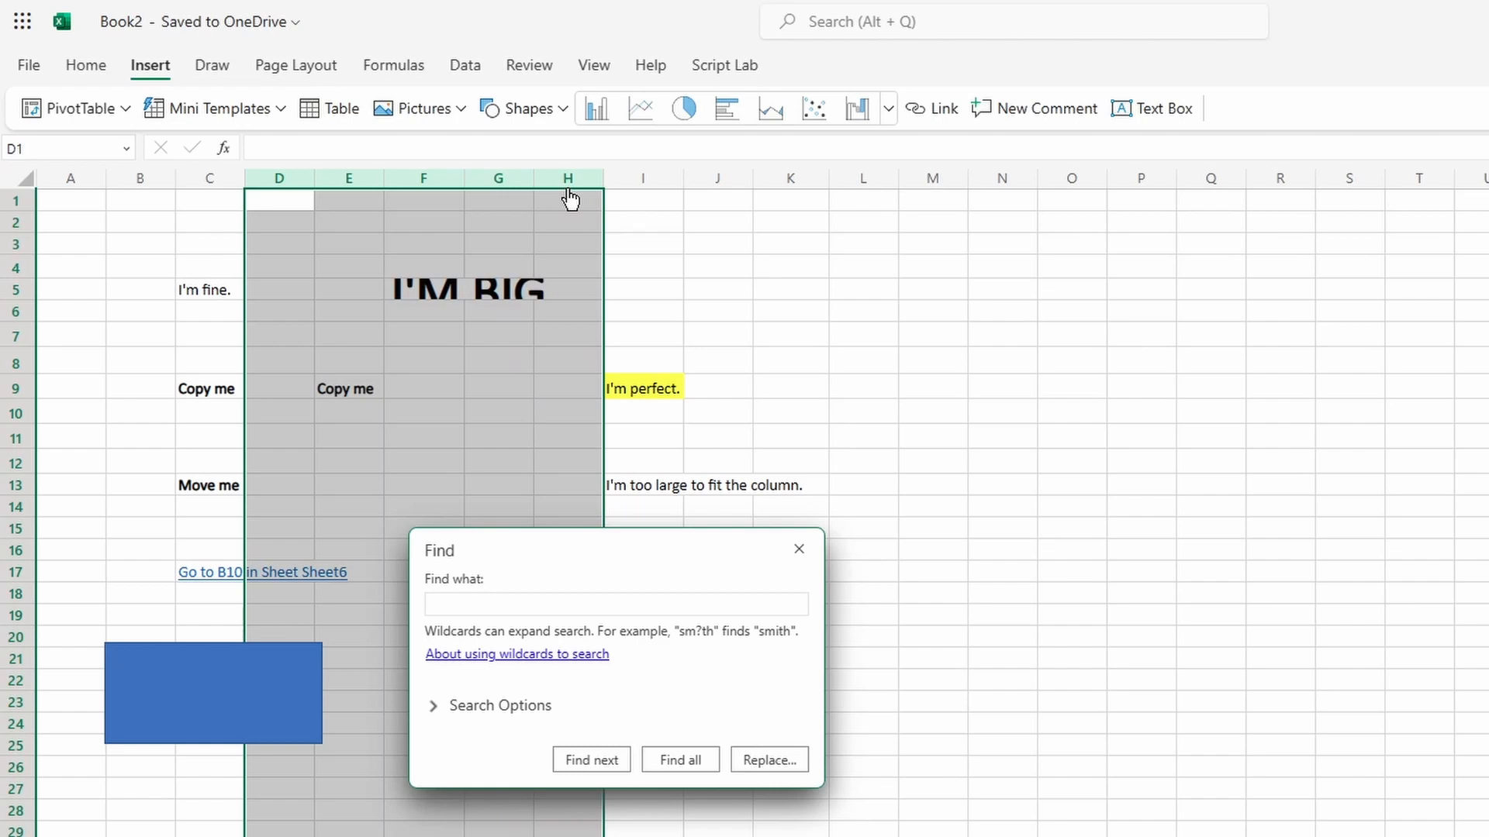
Step: Select the non-adjacent columns B, E and G together
click(137, 180)
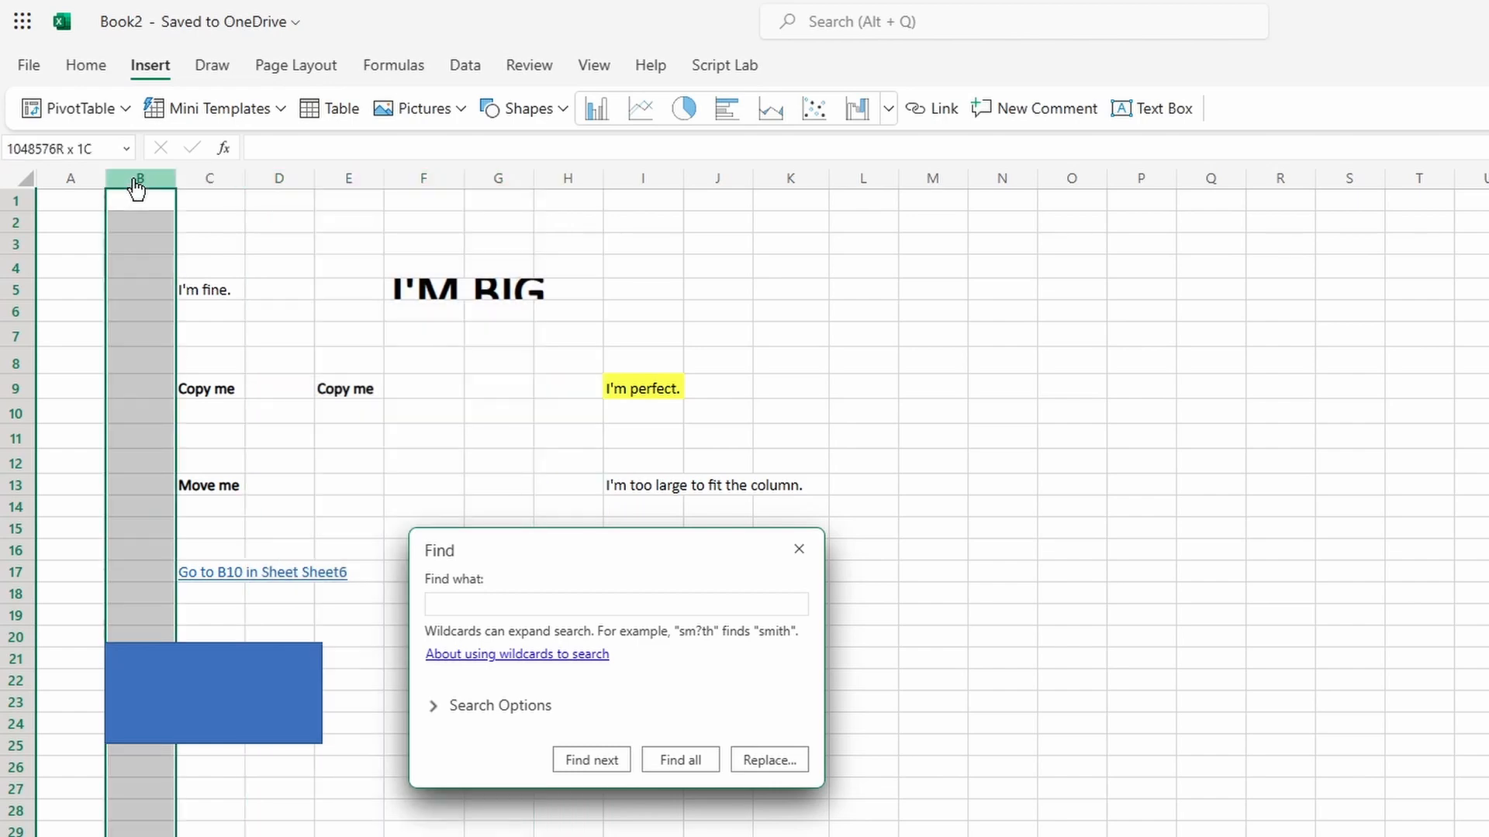
ctrl+click(356, 180)
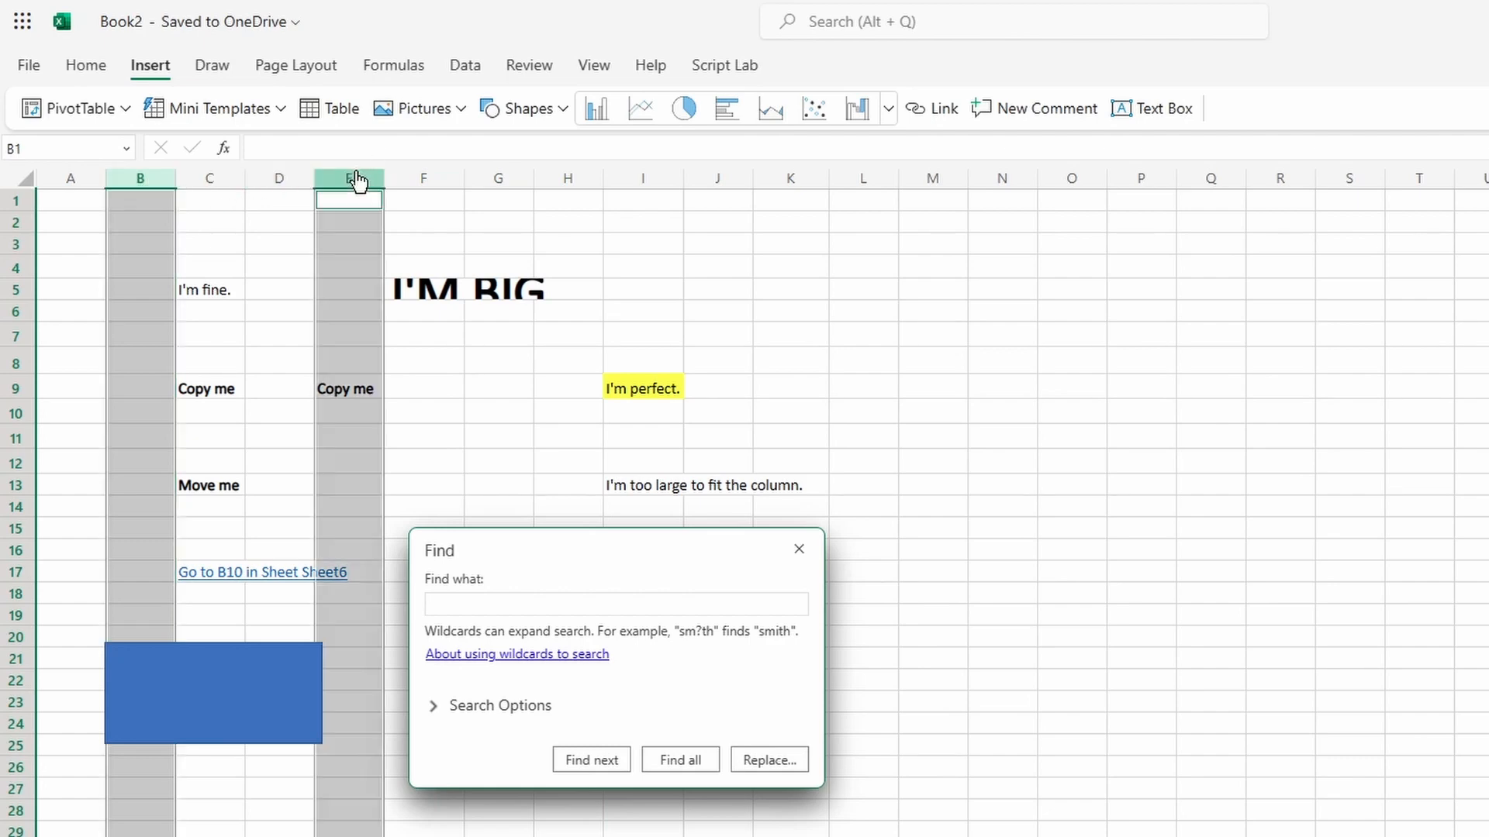
ctrl+click(508, 185)
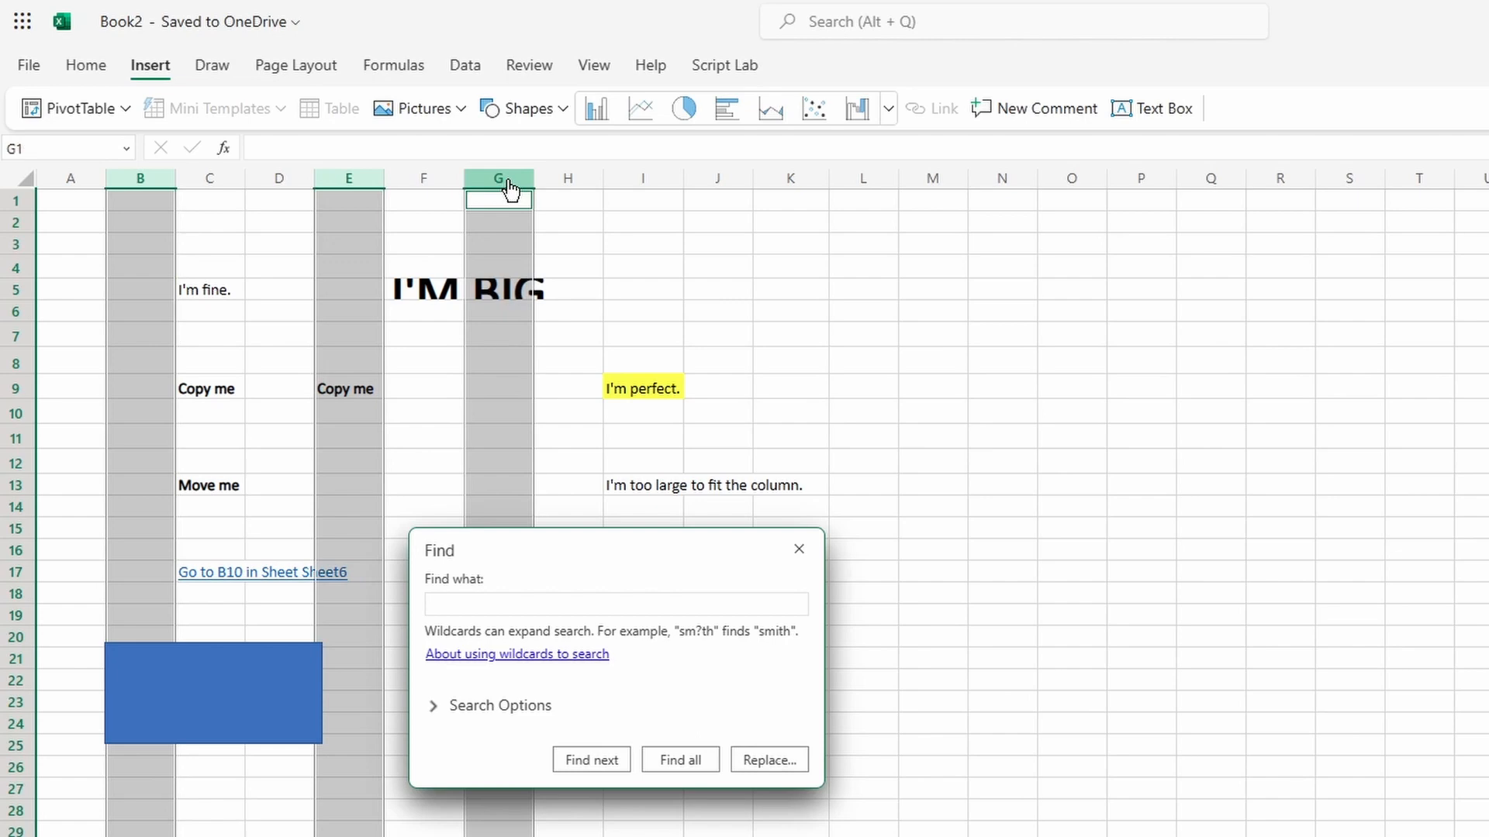
Step: Select the whole row 4, and the adjacent rows 2 through 7 as one range
click(32, 275)
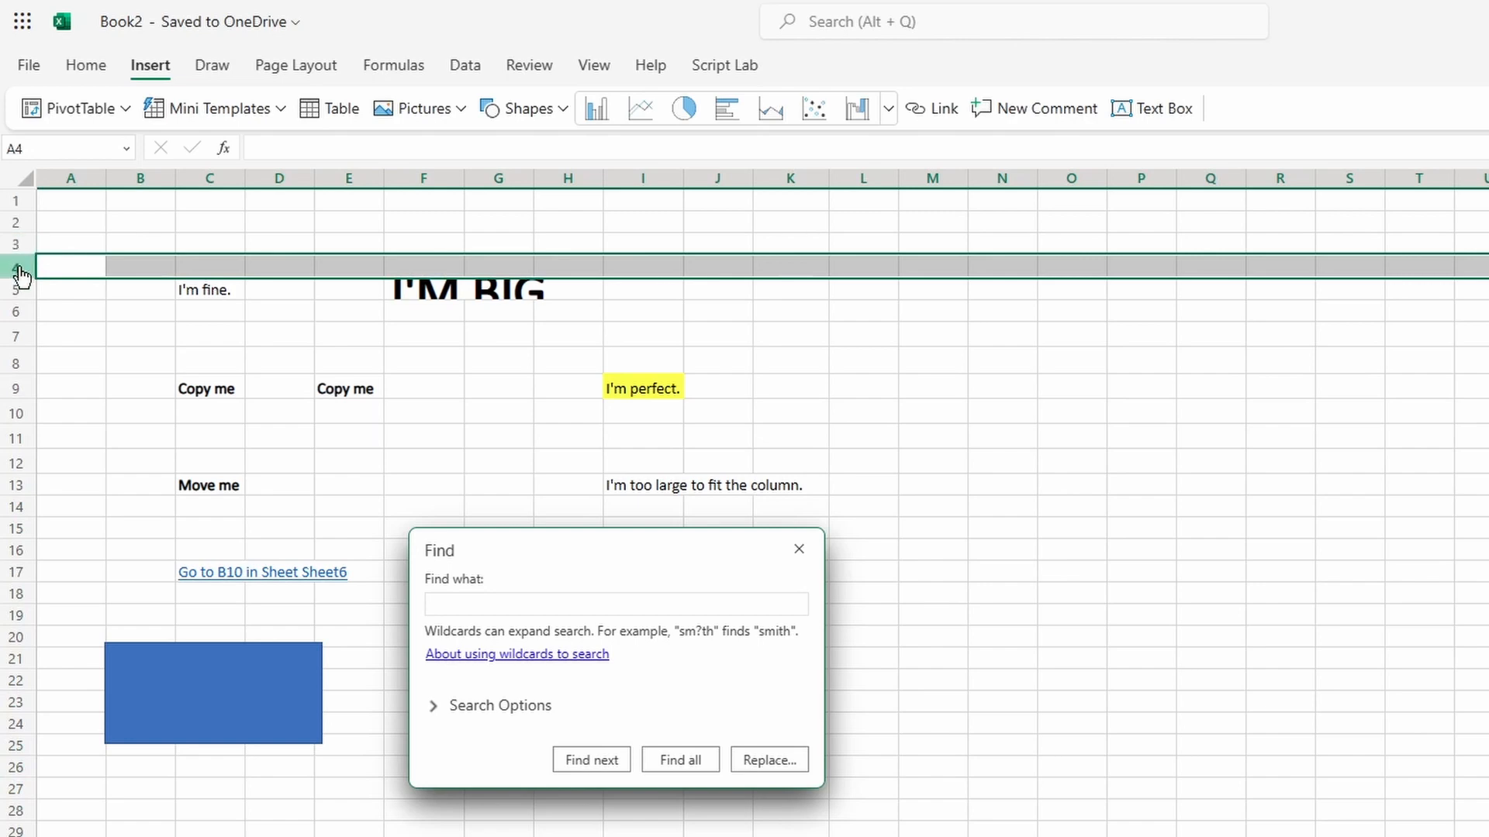
click(21, 225)
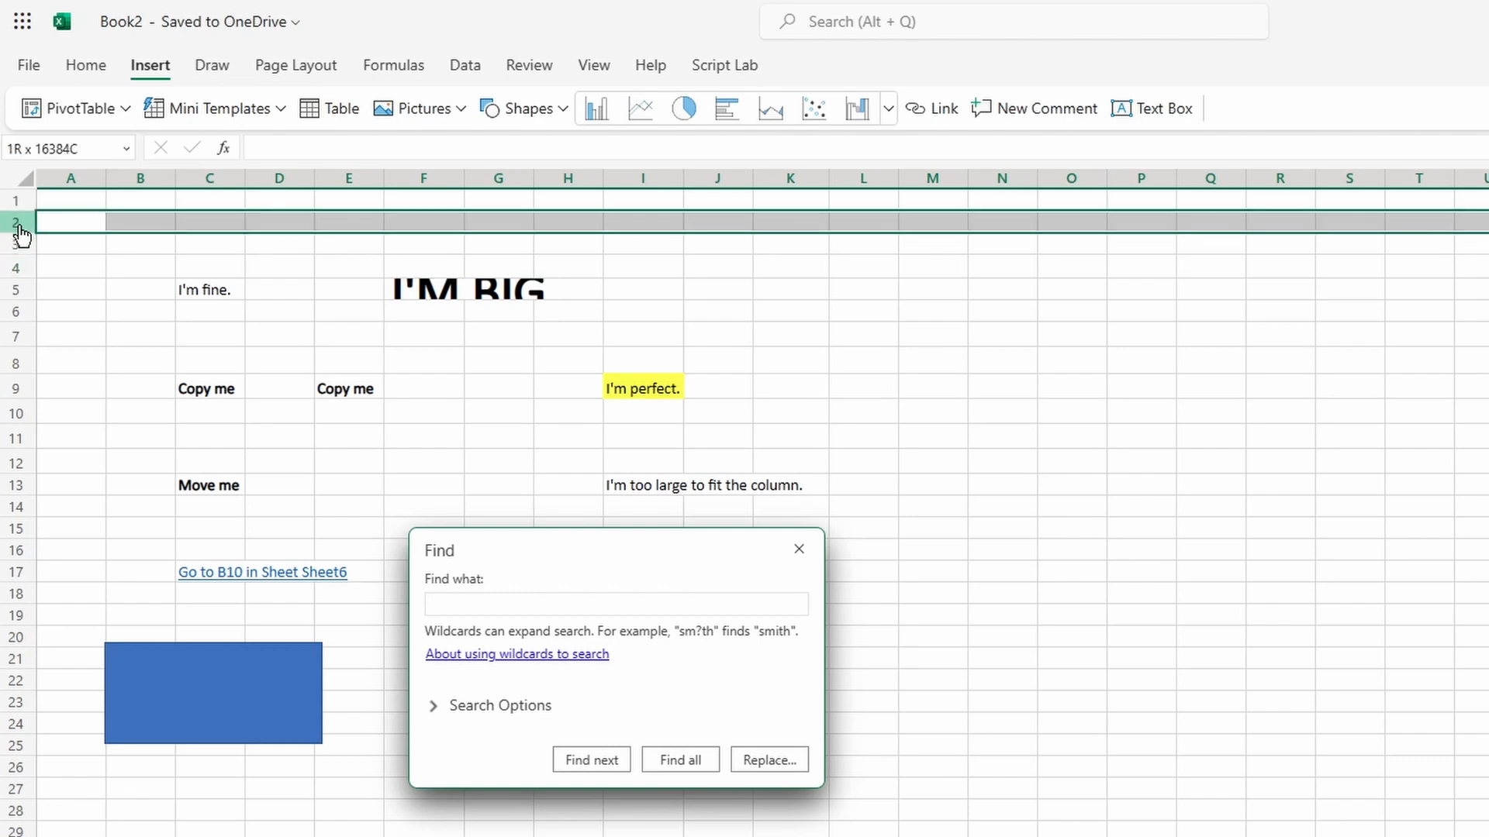
drag(21, 233, 30, 341)
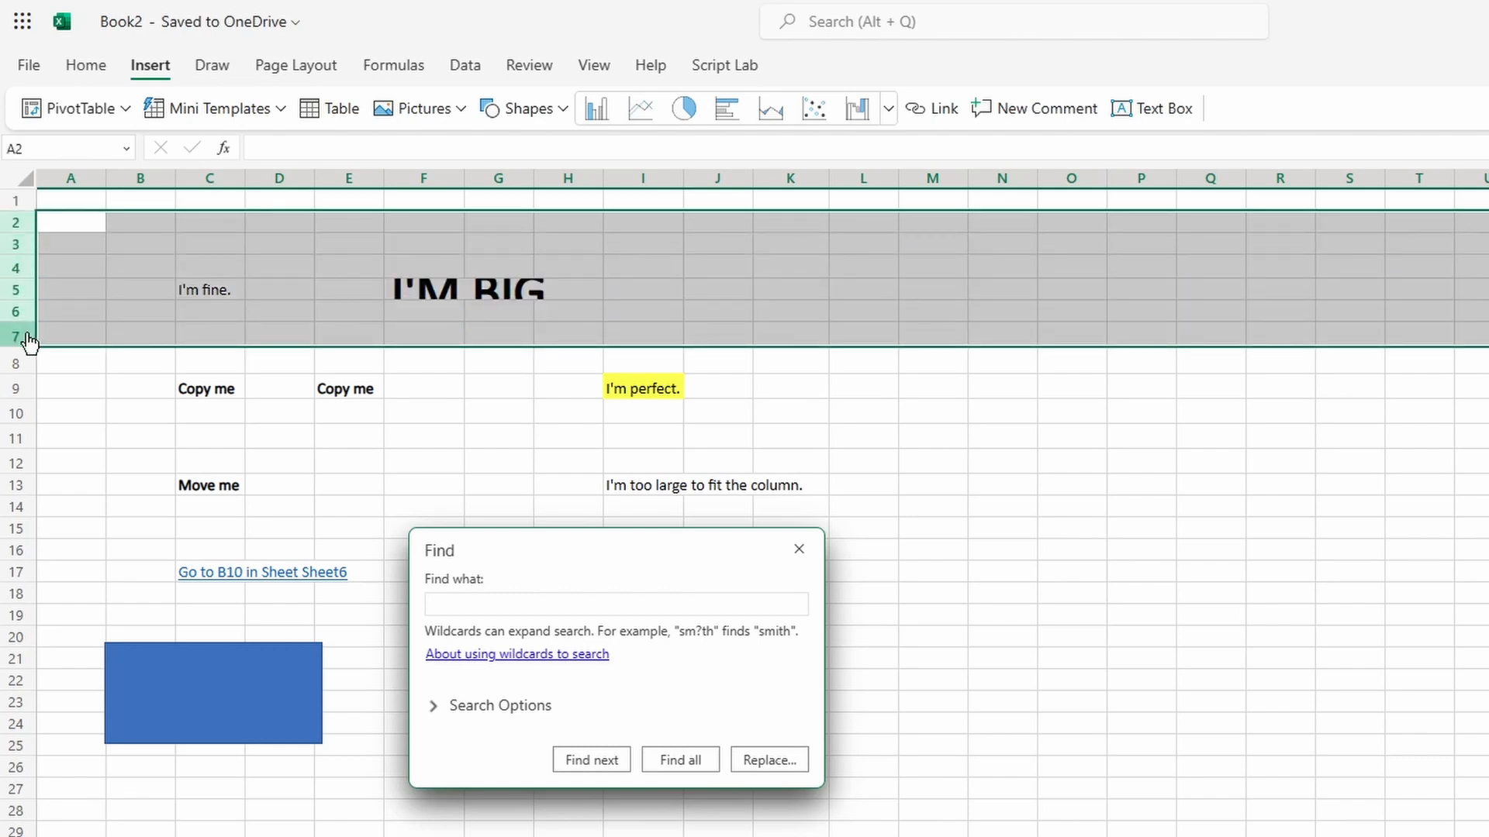
Step: Select the non-adjacent rows 4, 7 and 10 together
click(23, 270)
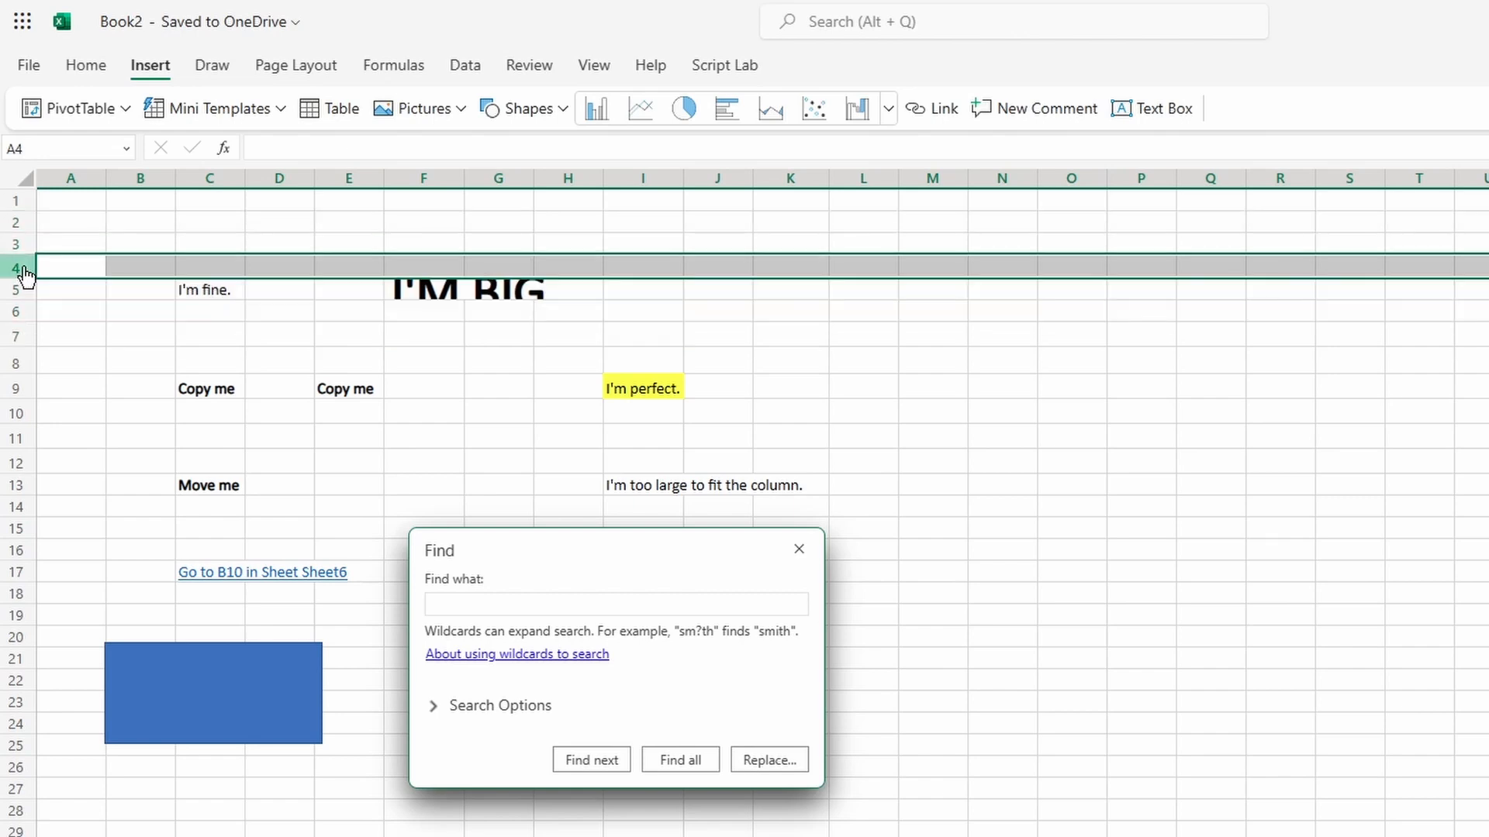
ctrl+click(24, 341)
ctrl+click(21, 418)
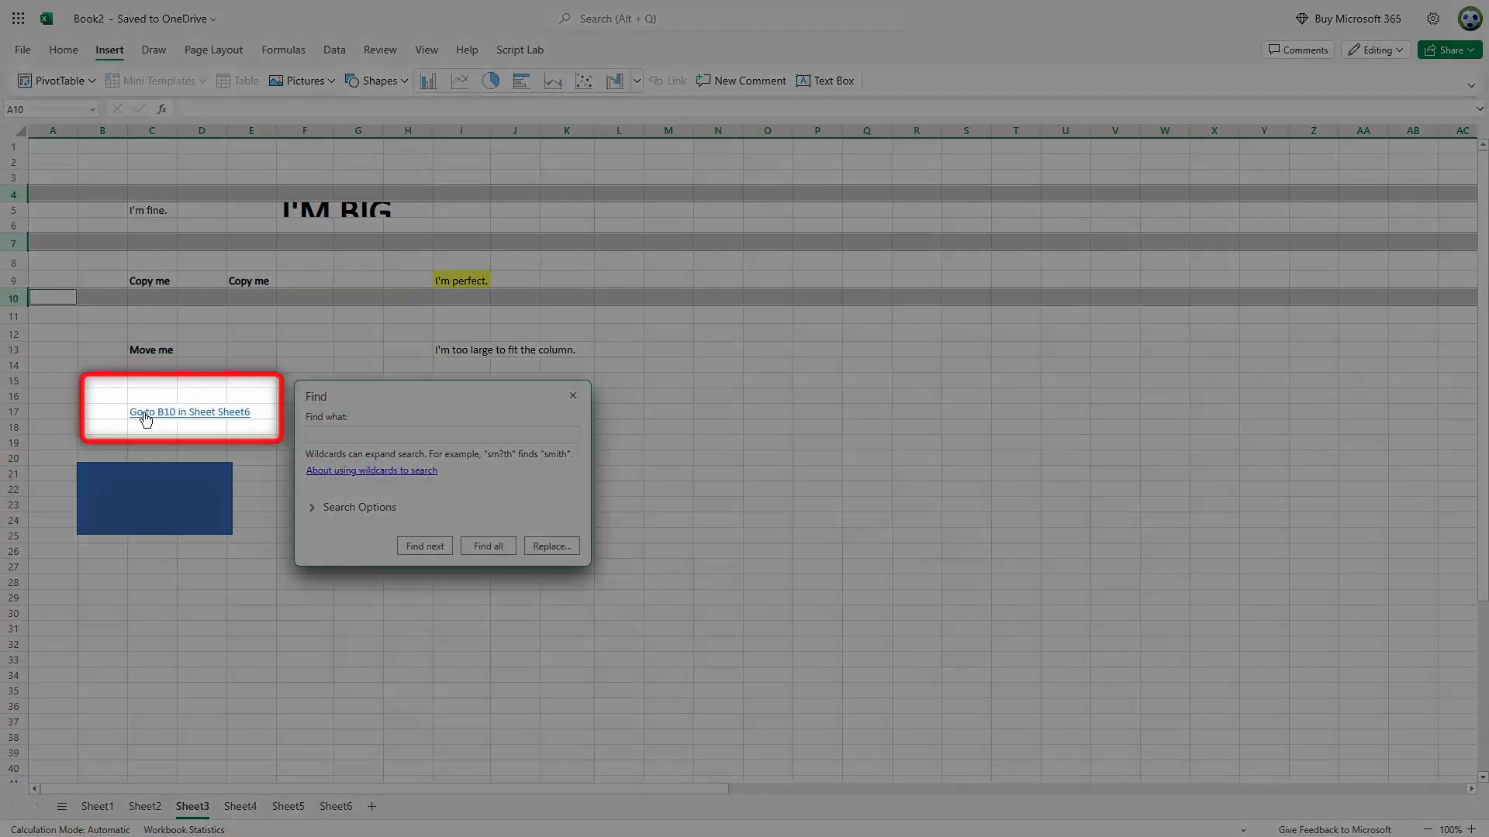
Step: Follow the link in C17 to cell B10 on Sheet6, and return to Sheet3 through the link there
click(144, 414)
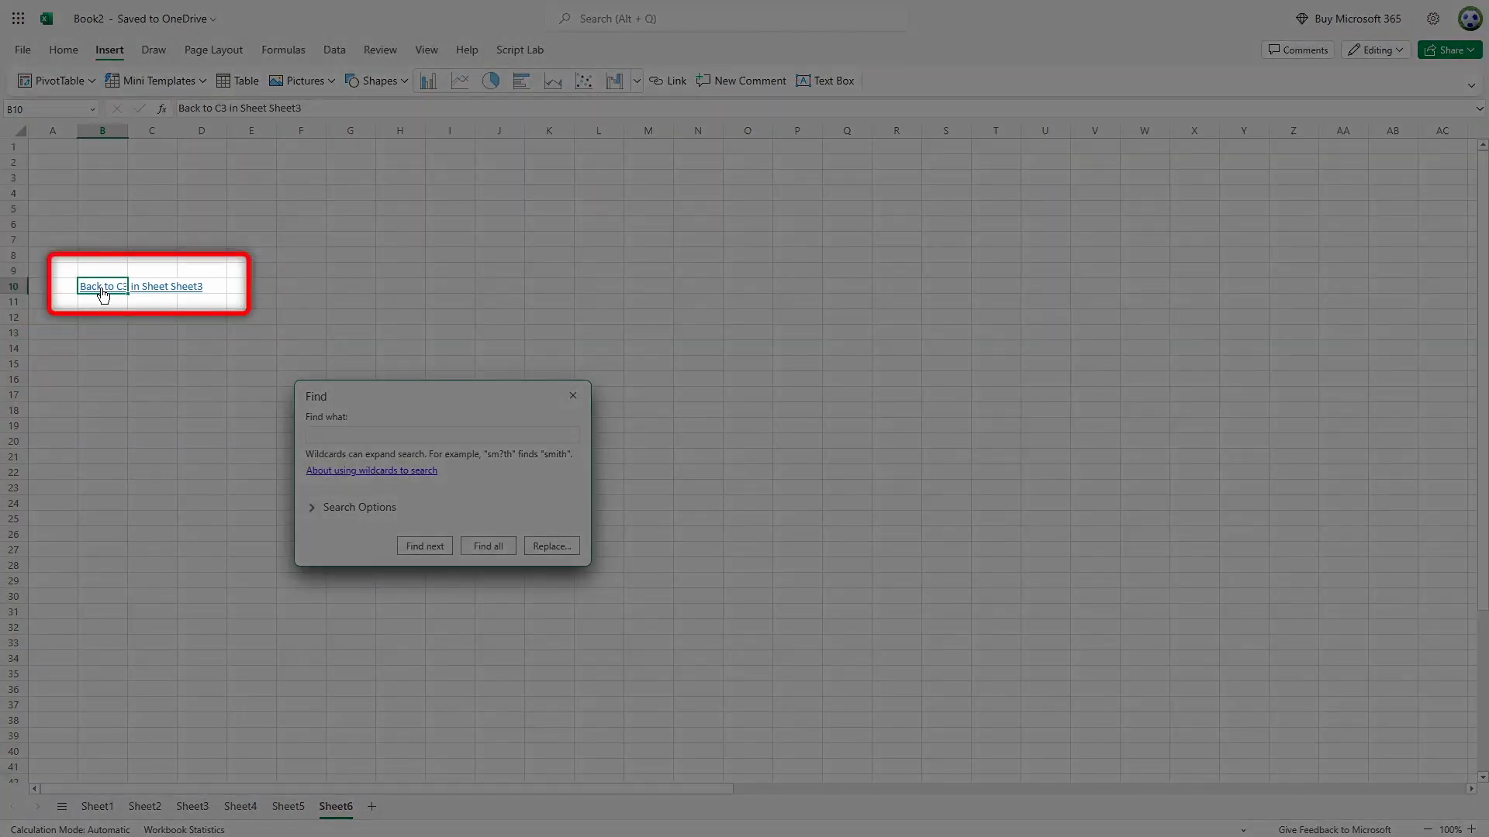
click(103, 287)
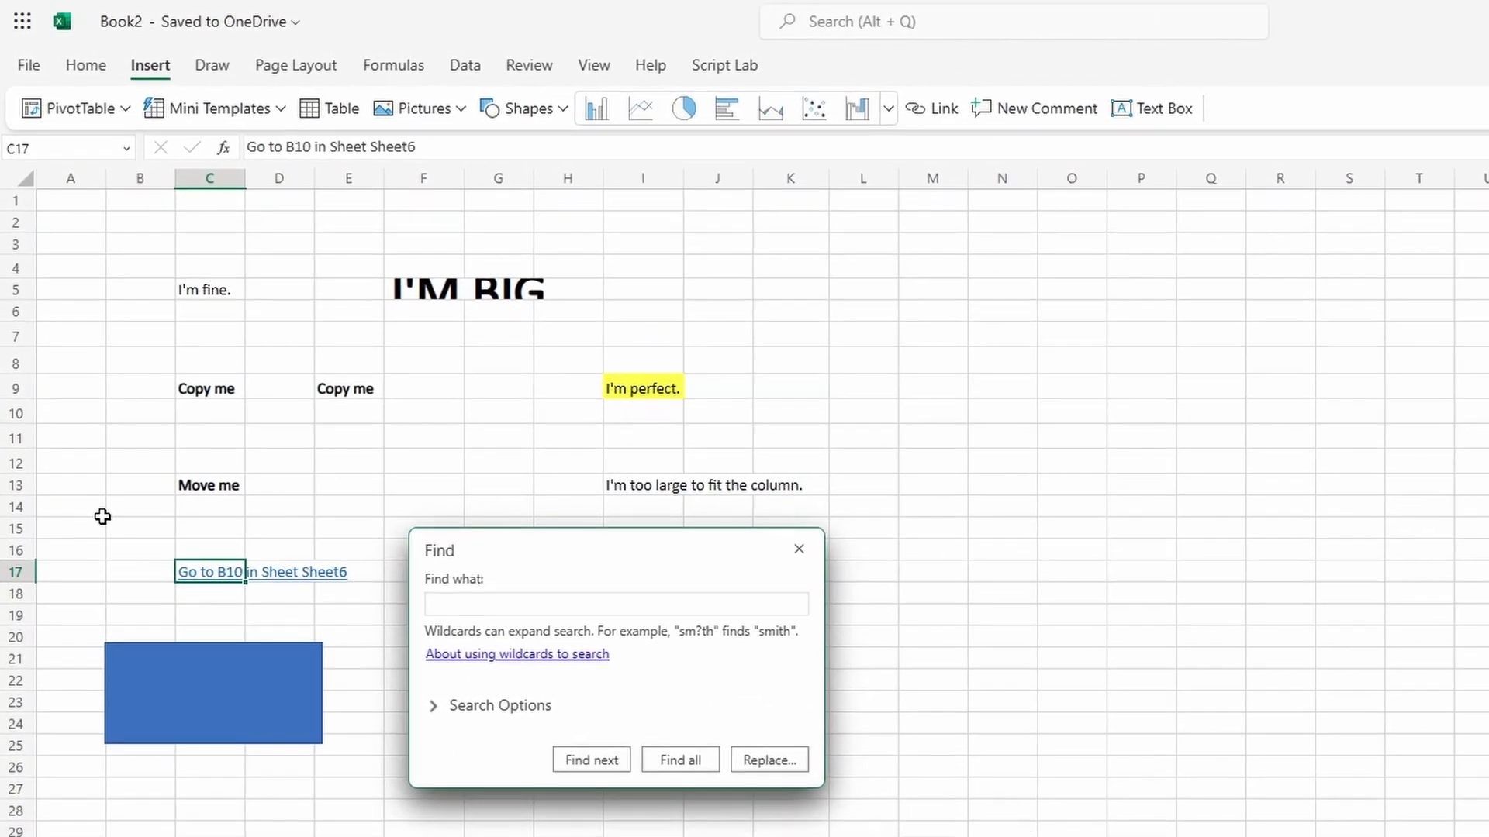
Step: Select the whole column F and fill it with the standard yellow colour
click(409, 199)
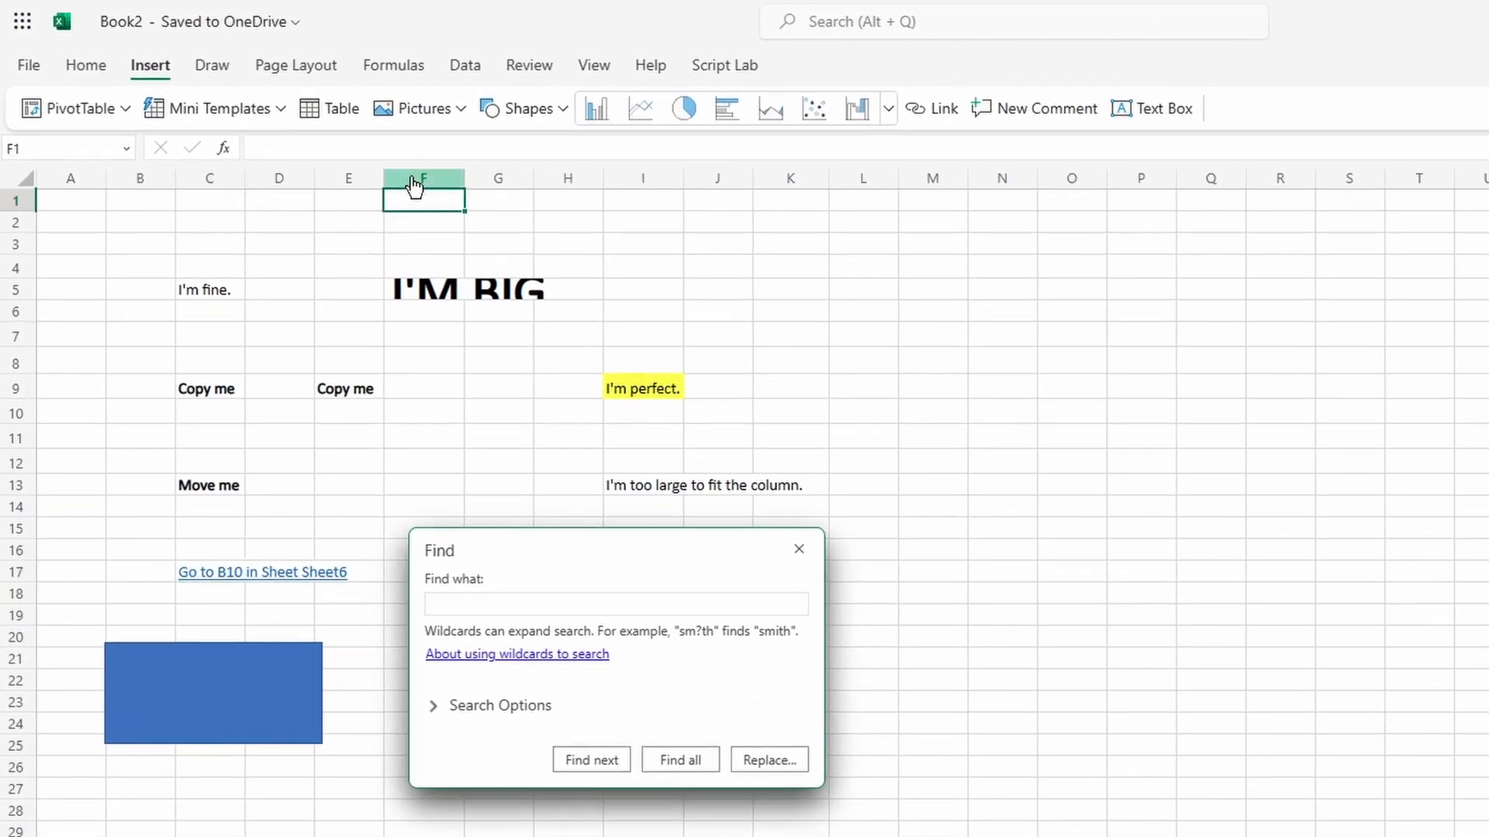
click(415, 184)
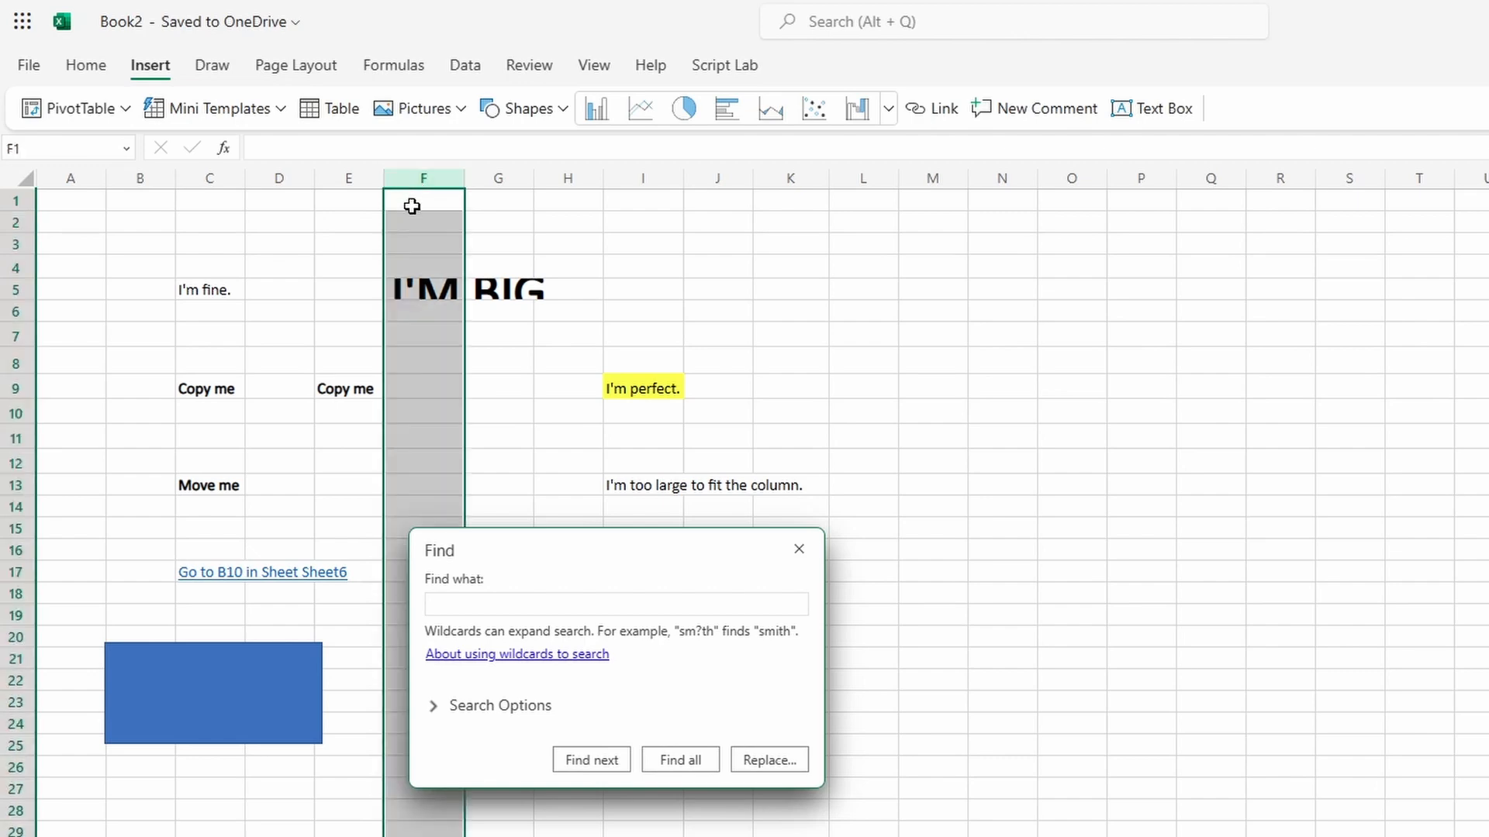
right_click(412, 206)
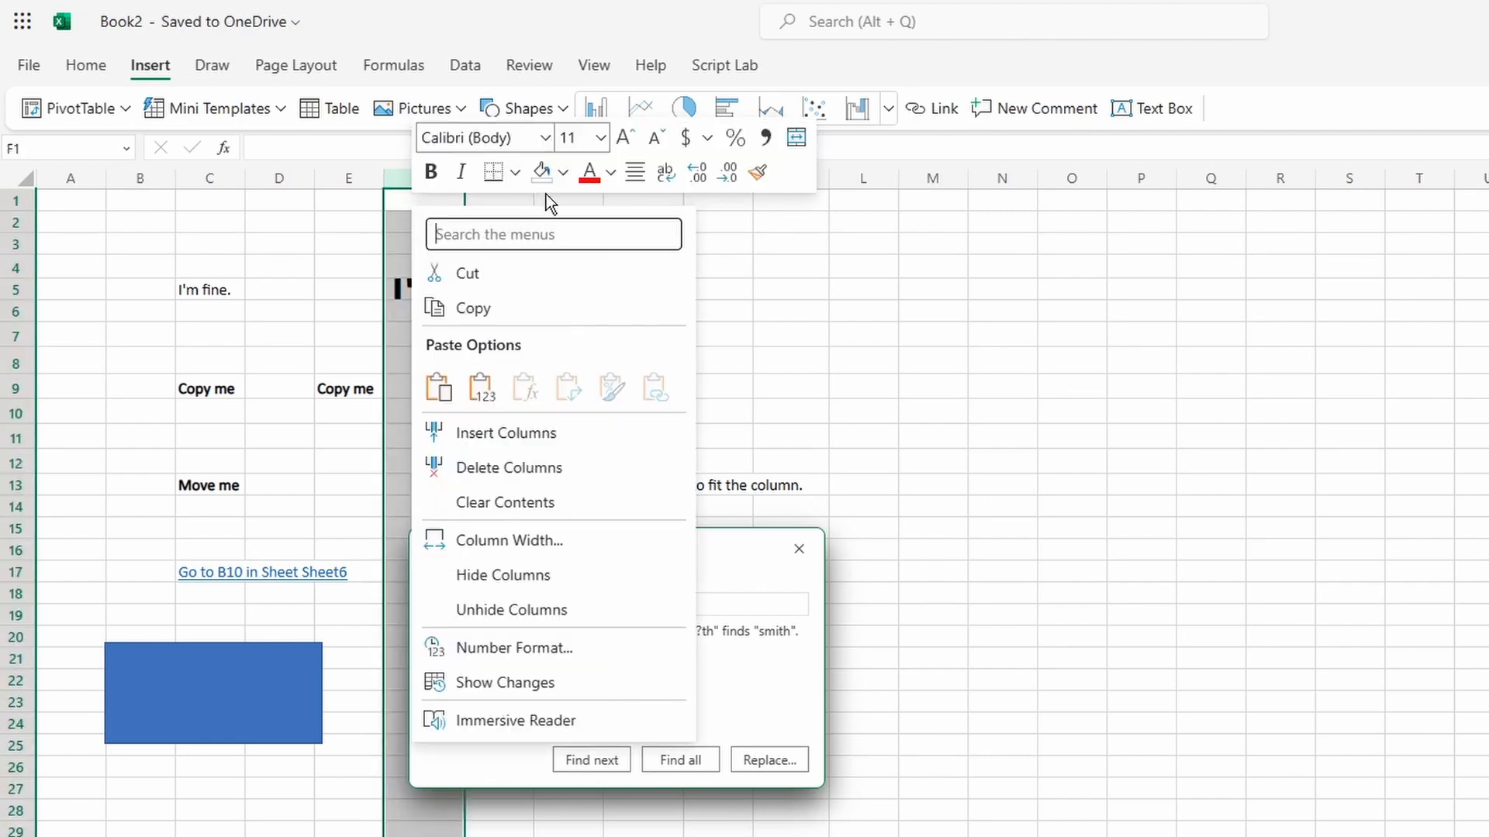
click(565, 172)
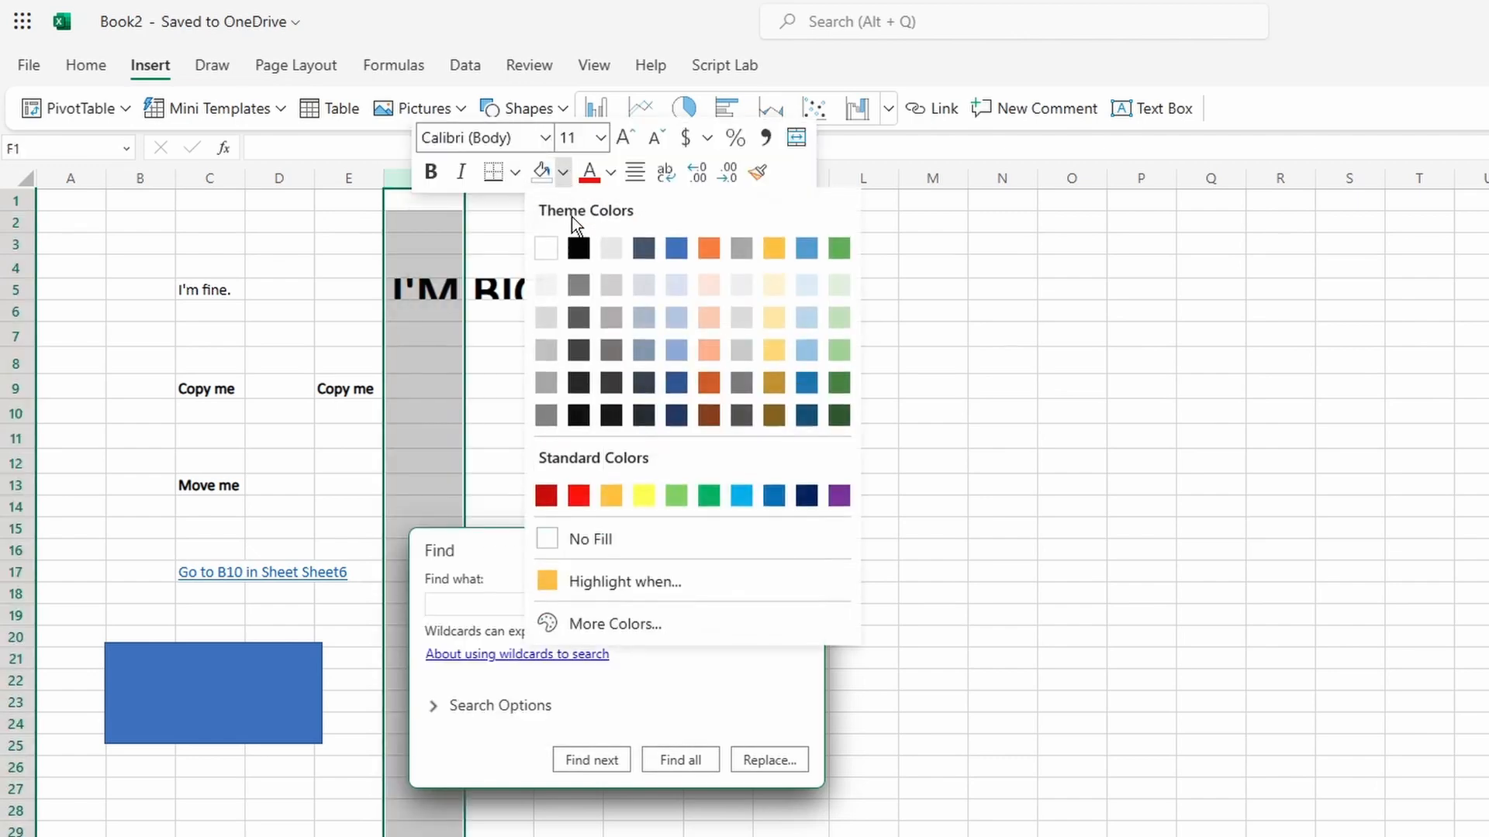
click(648, 503)
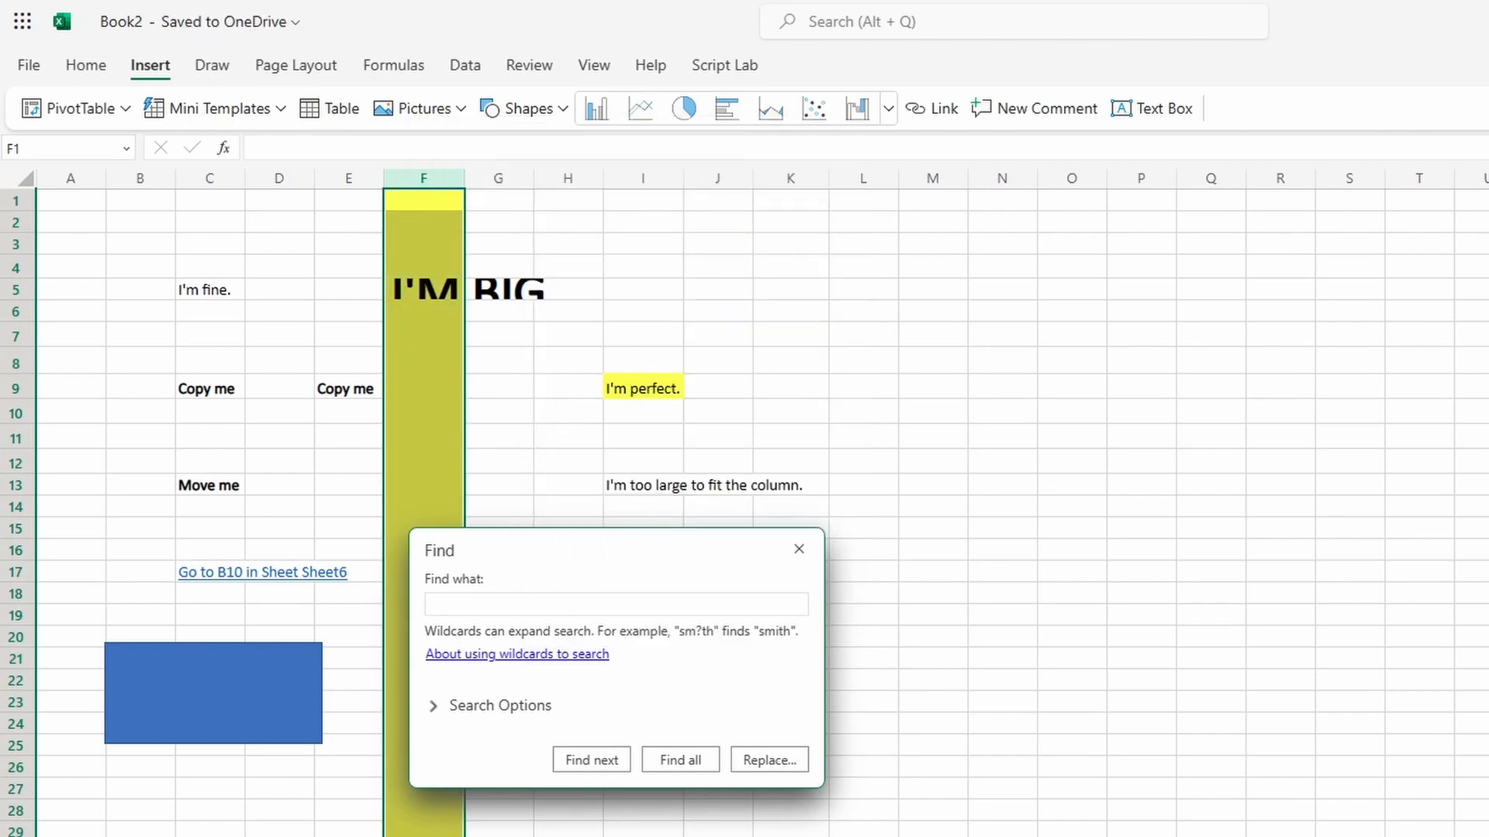
Step: Select the whole column F again and set its fill to No Fill
click(417, 205)
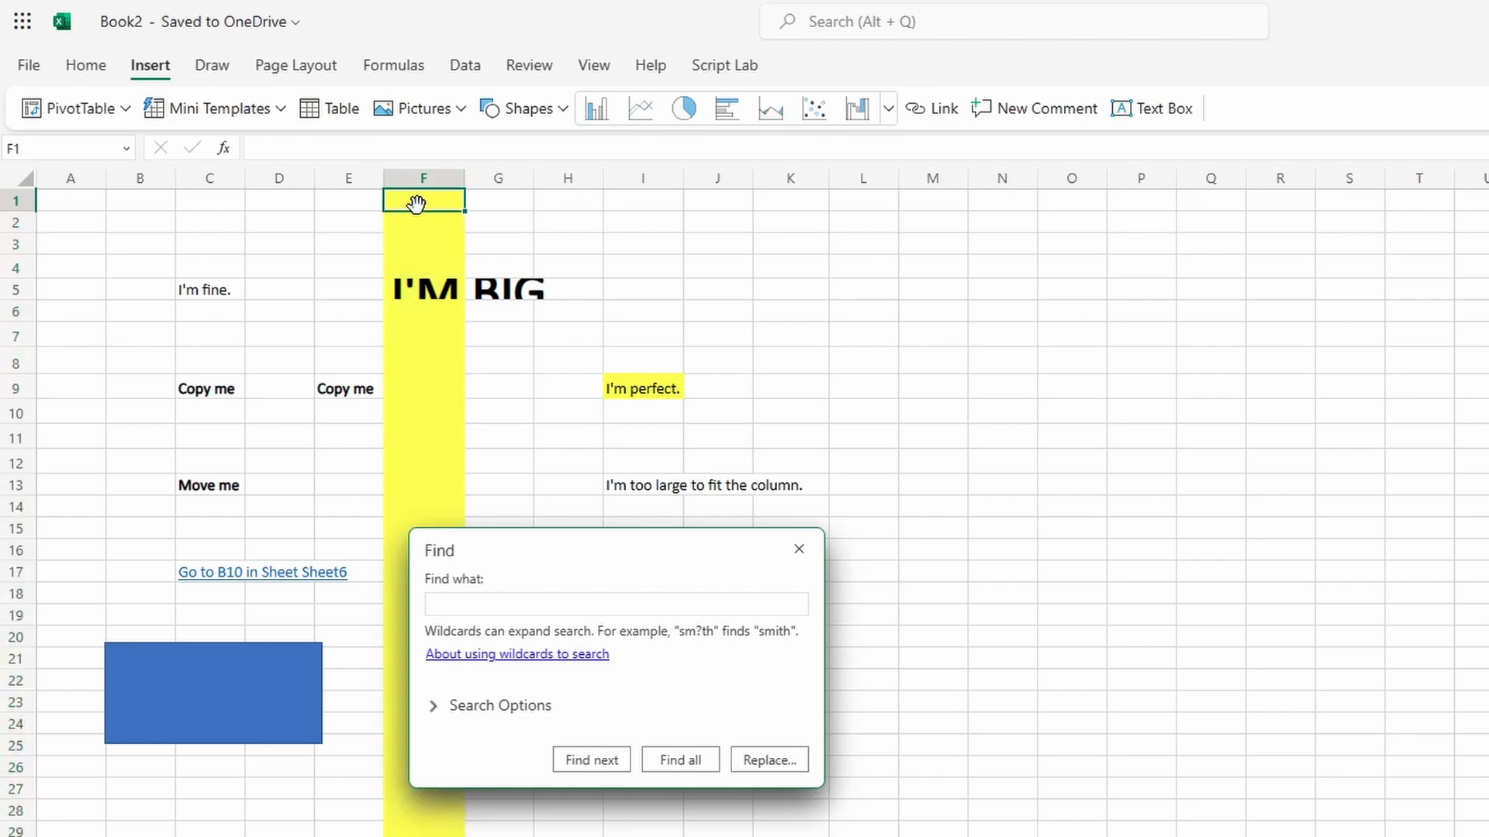
click(425, 184)
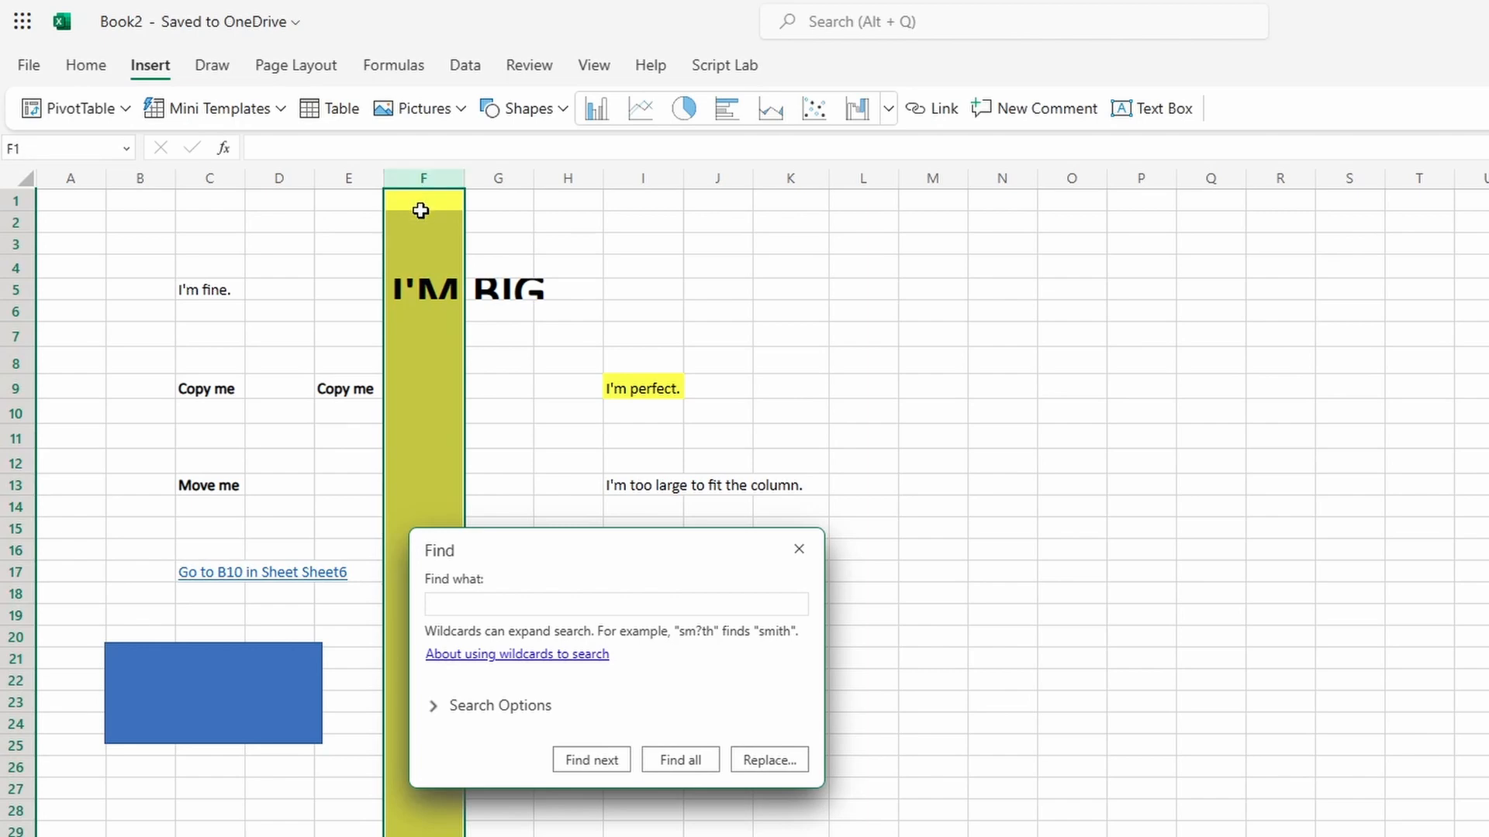
right_click(421, 207)
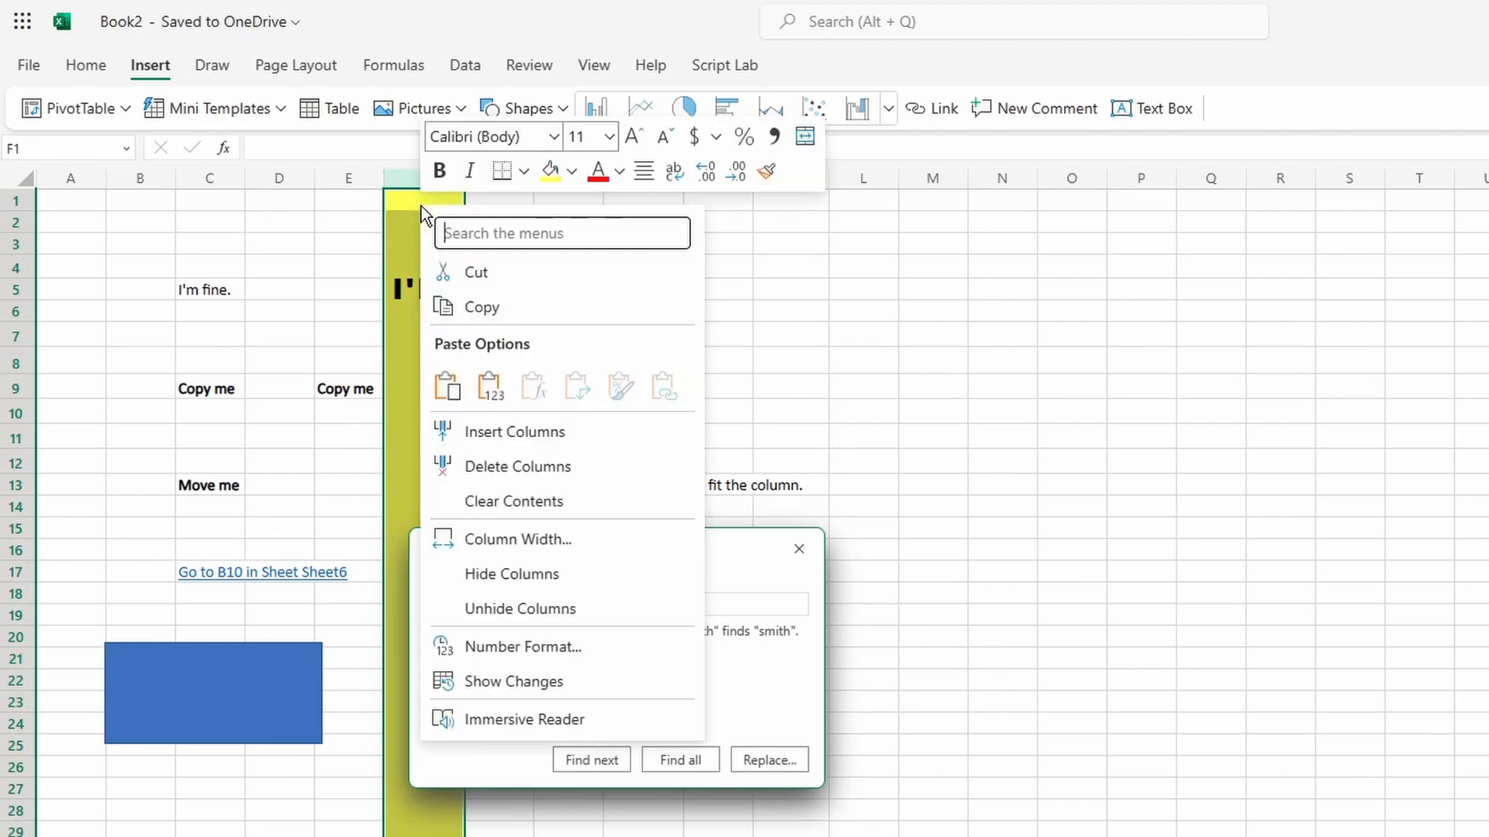
click(573, 172)
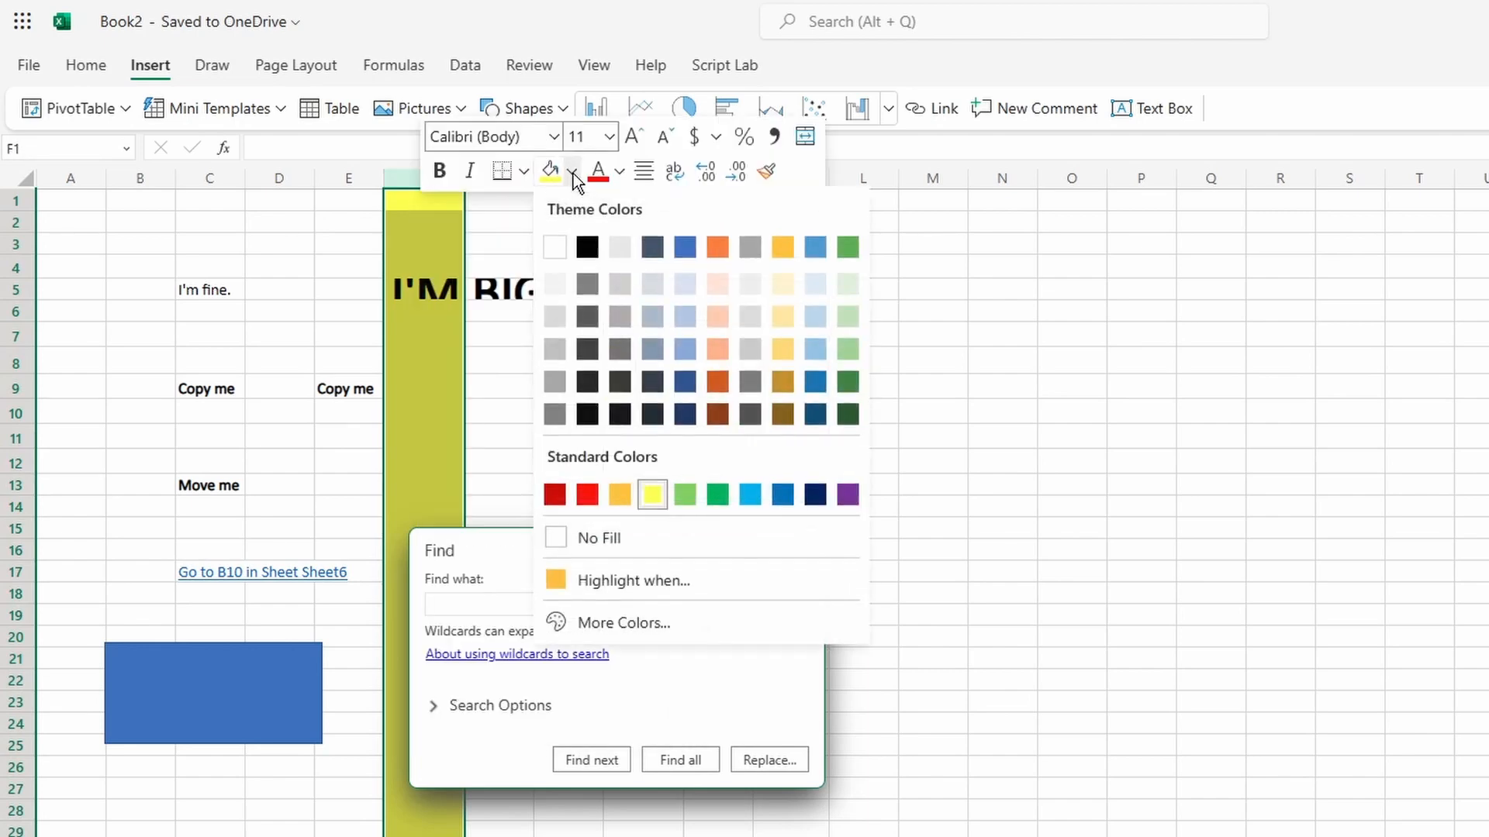
click(602, 538)
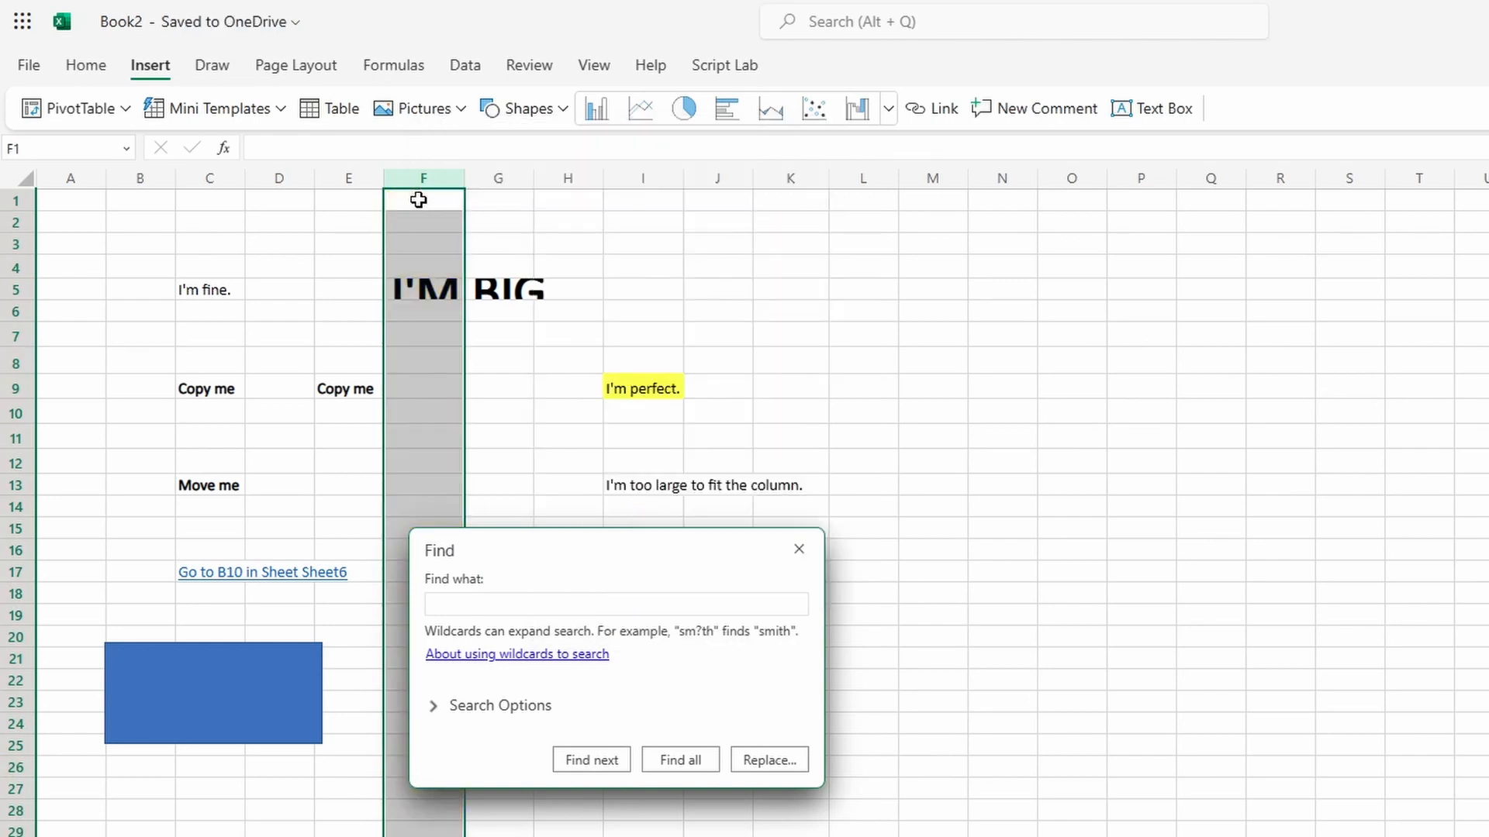
Step: Insert a blank row above row 6 and delete that inserted row again
click(17, 313)
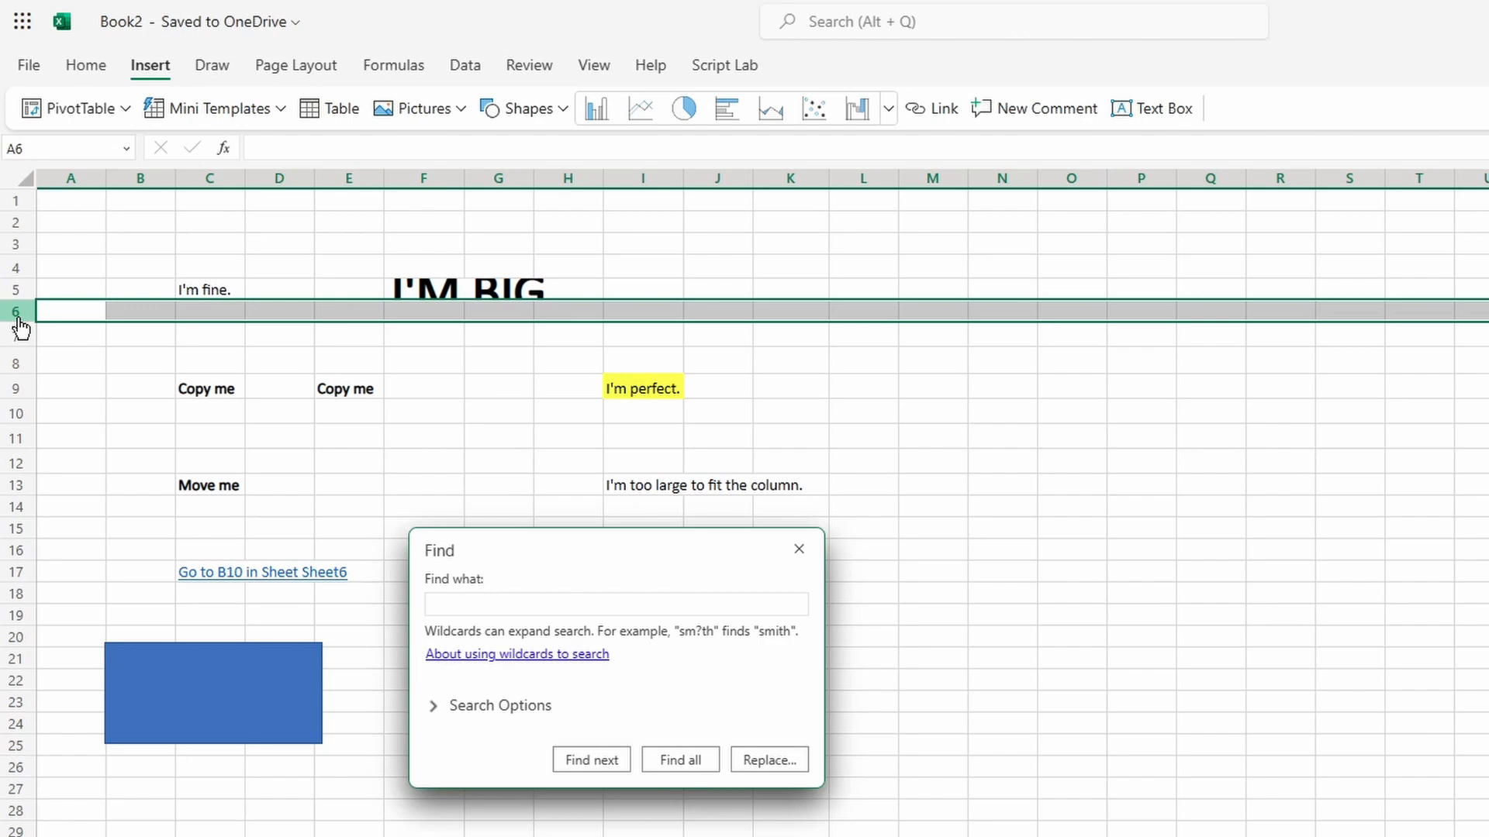
key(ctrl+shift+plus)
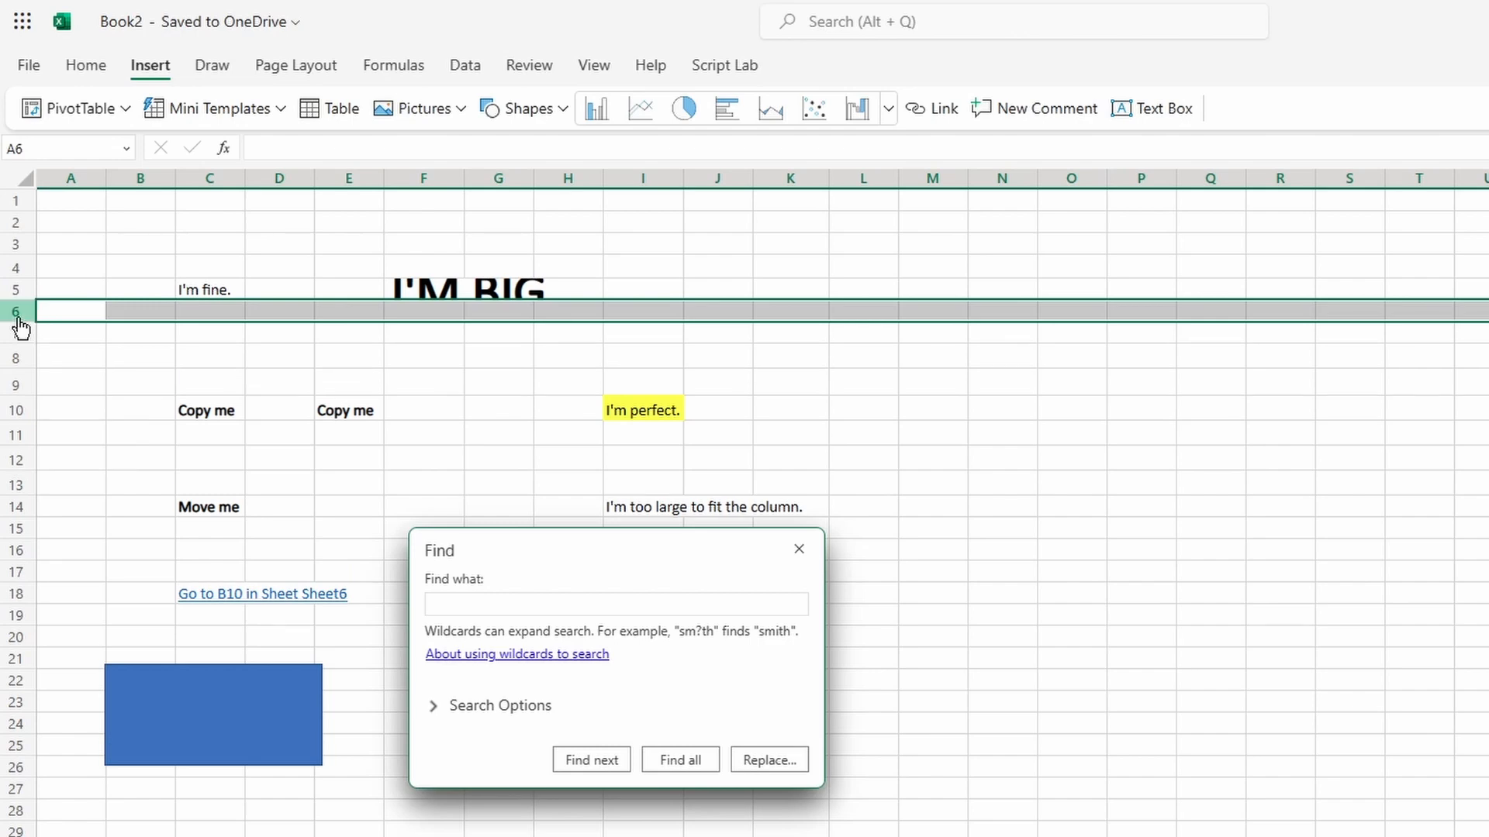
right_click(144, 313)
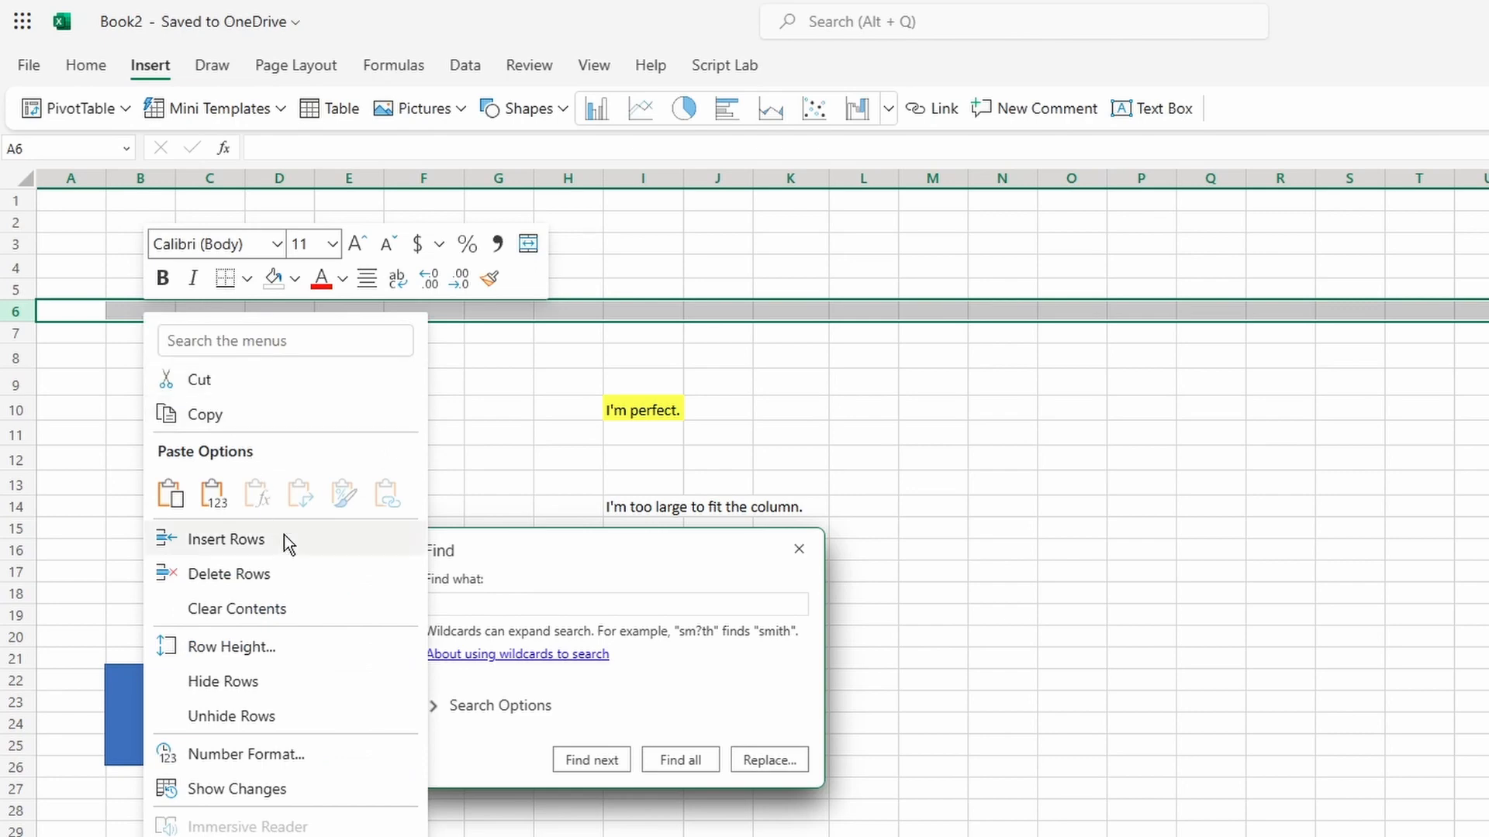
click(227, 574)
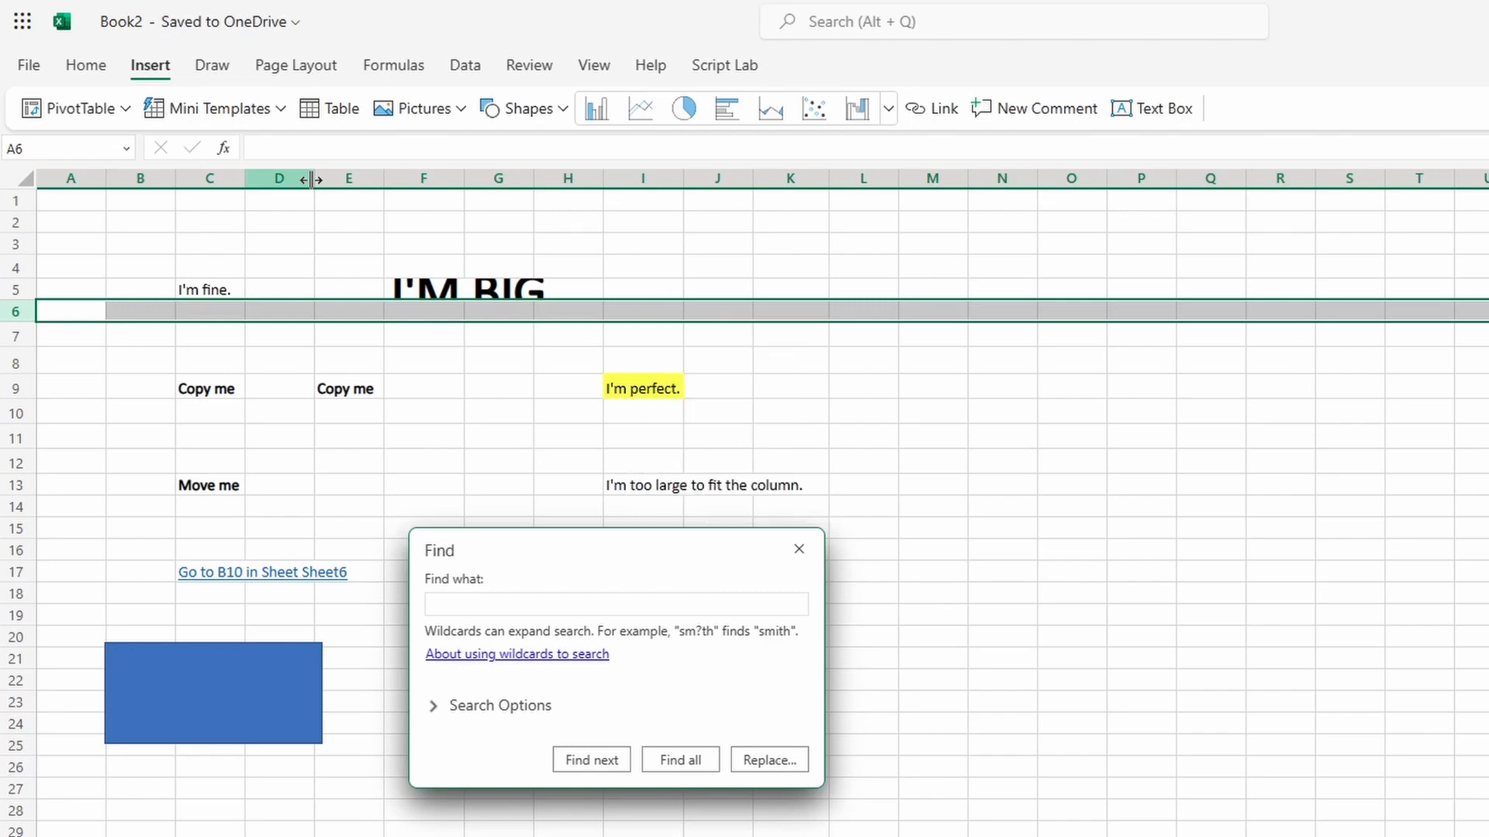
Step: Narrow columns C through E to one equal width, and AutoFit column I to its longest text
mouse_move(310, 180)
mouse_down()
mouse_move(364, 180)
mouse_move(309, 194)
mouse_up()
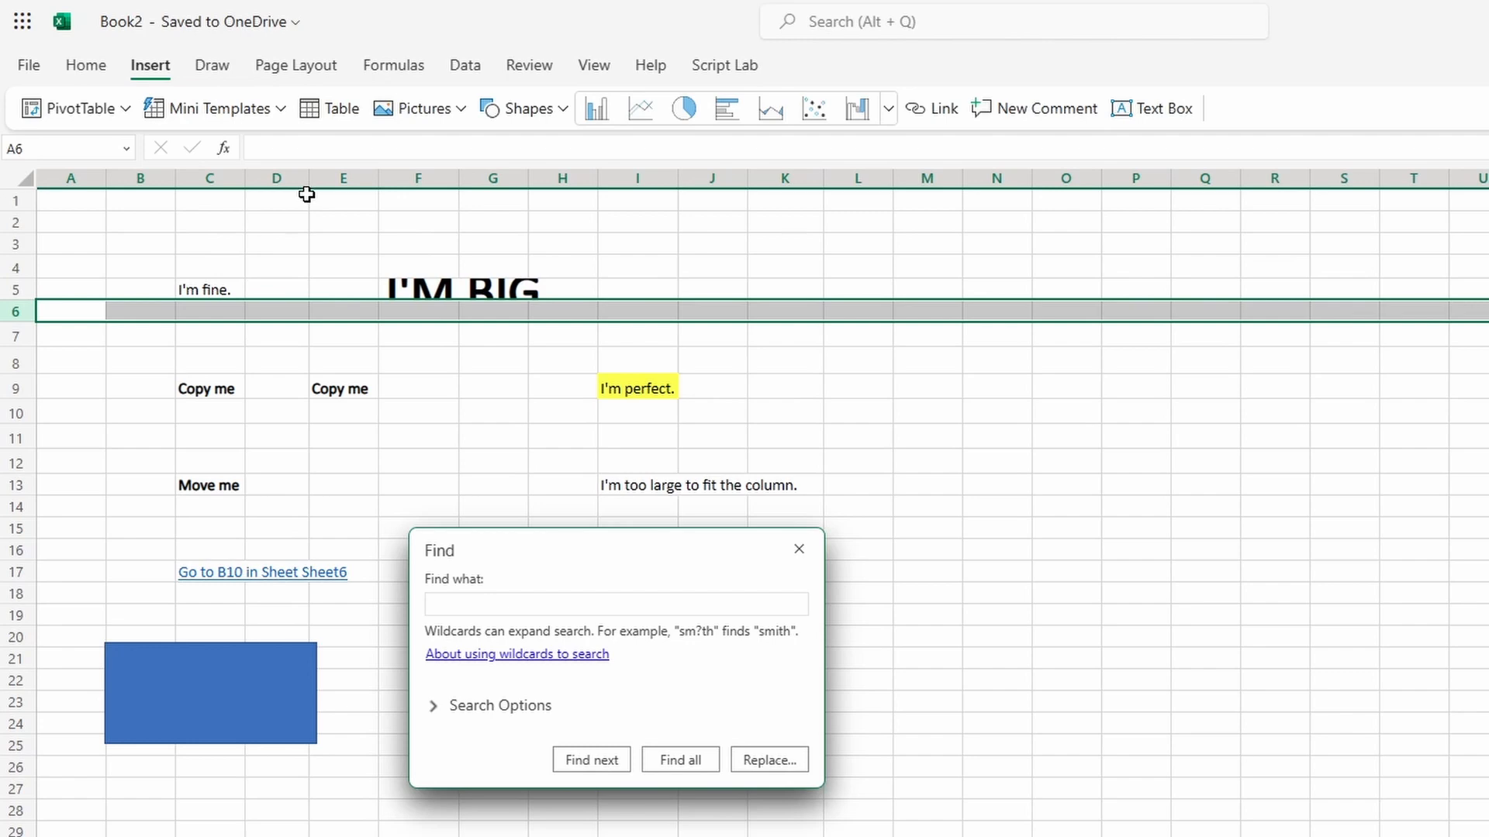
click(214, 183)
drag(214, 183, 441, 184)
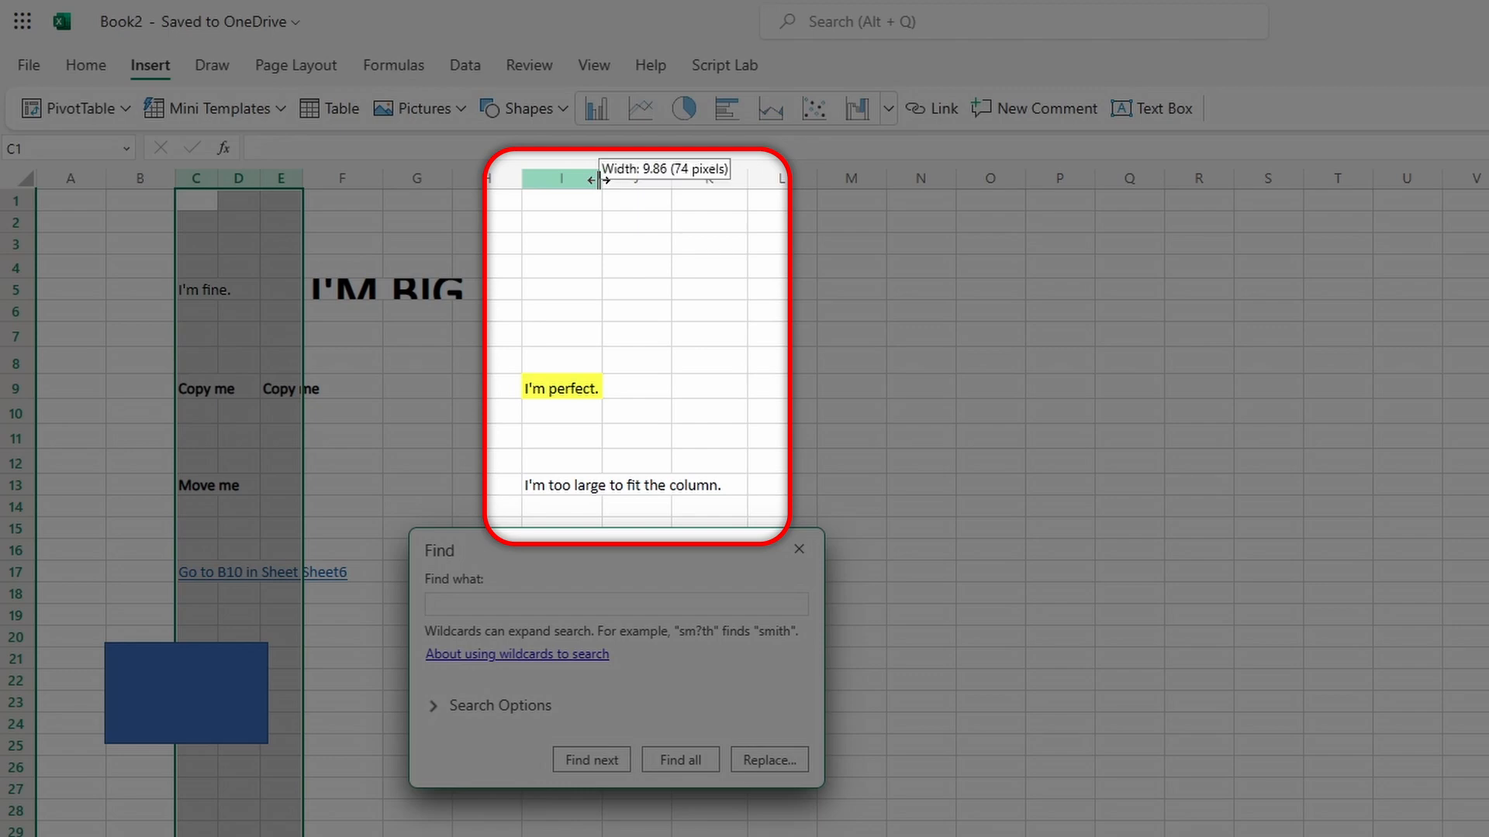
double_click(598, 180)
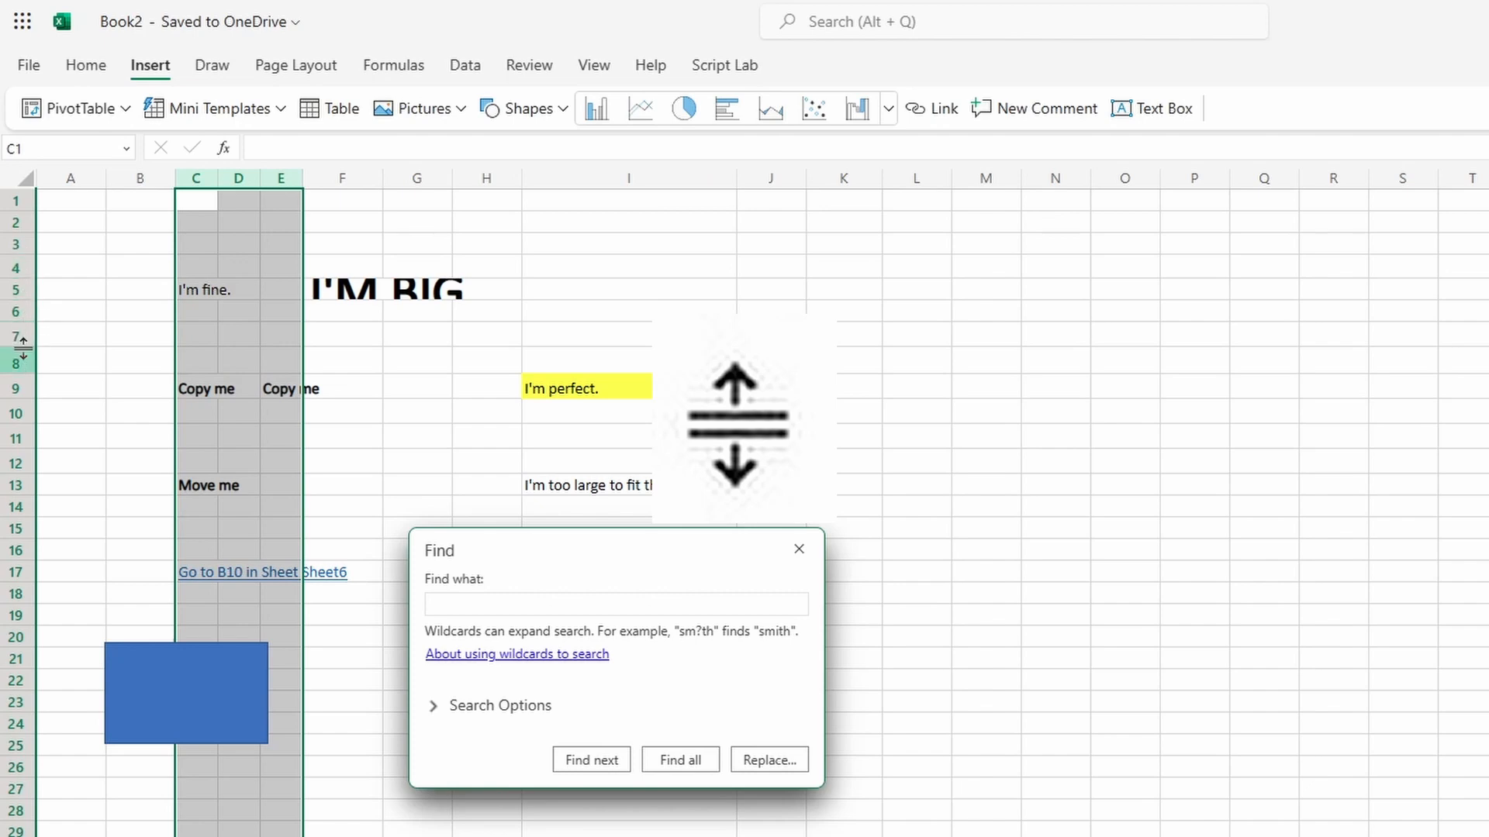
Step: Resize rows 7 through 10 together to one equal height, and AutoFit row 5 to its large text
drag(23, 374, 25, 467)
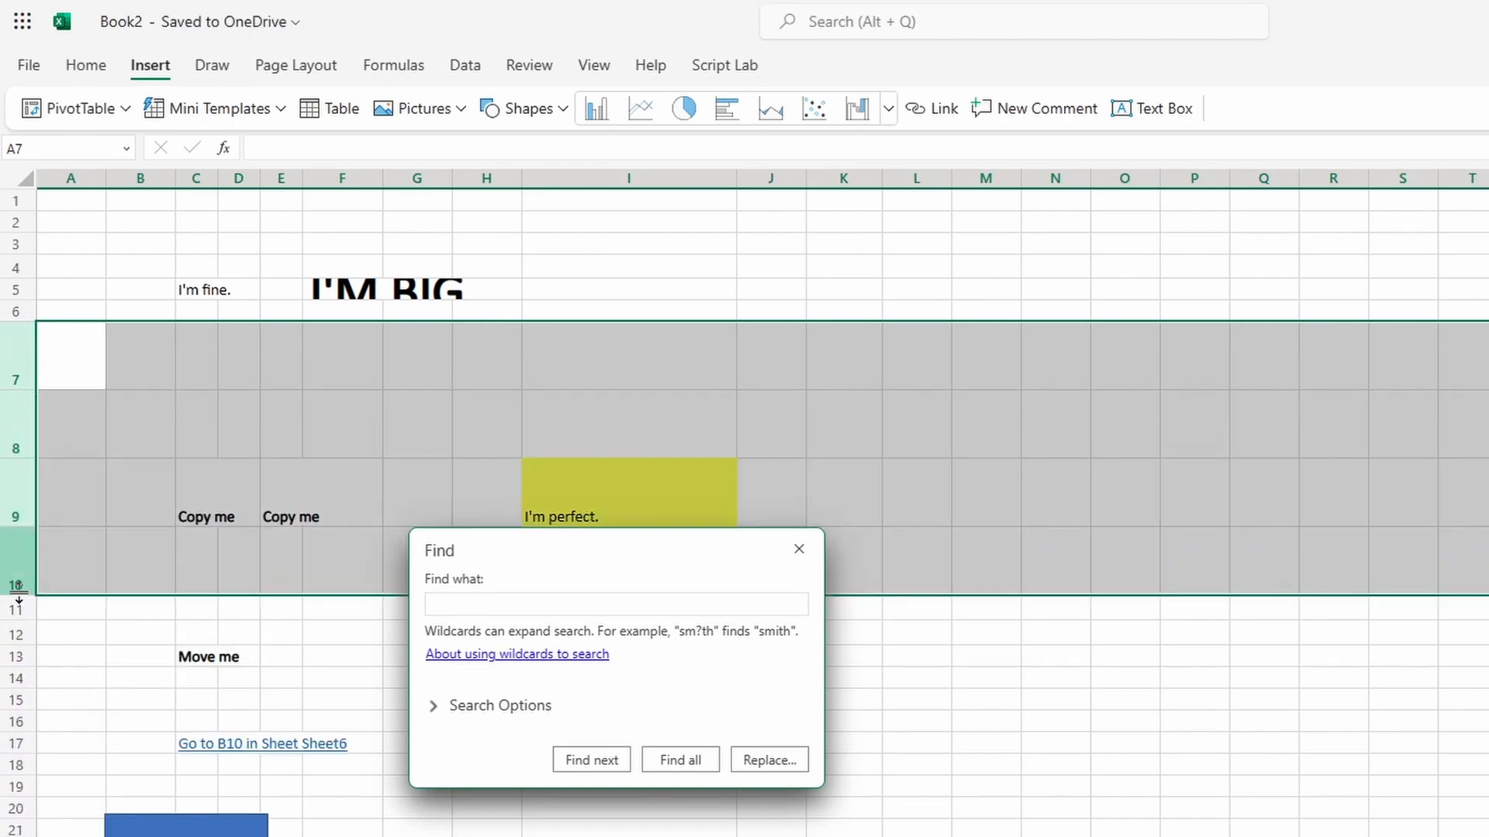
drag(17, 594, 23, 557)
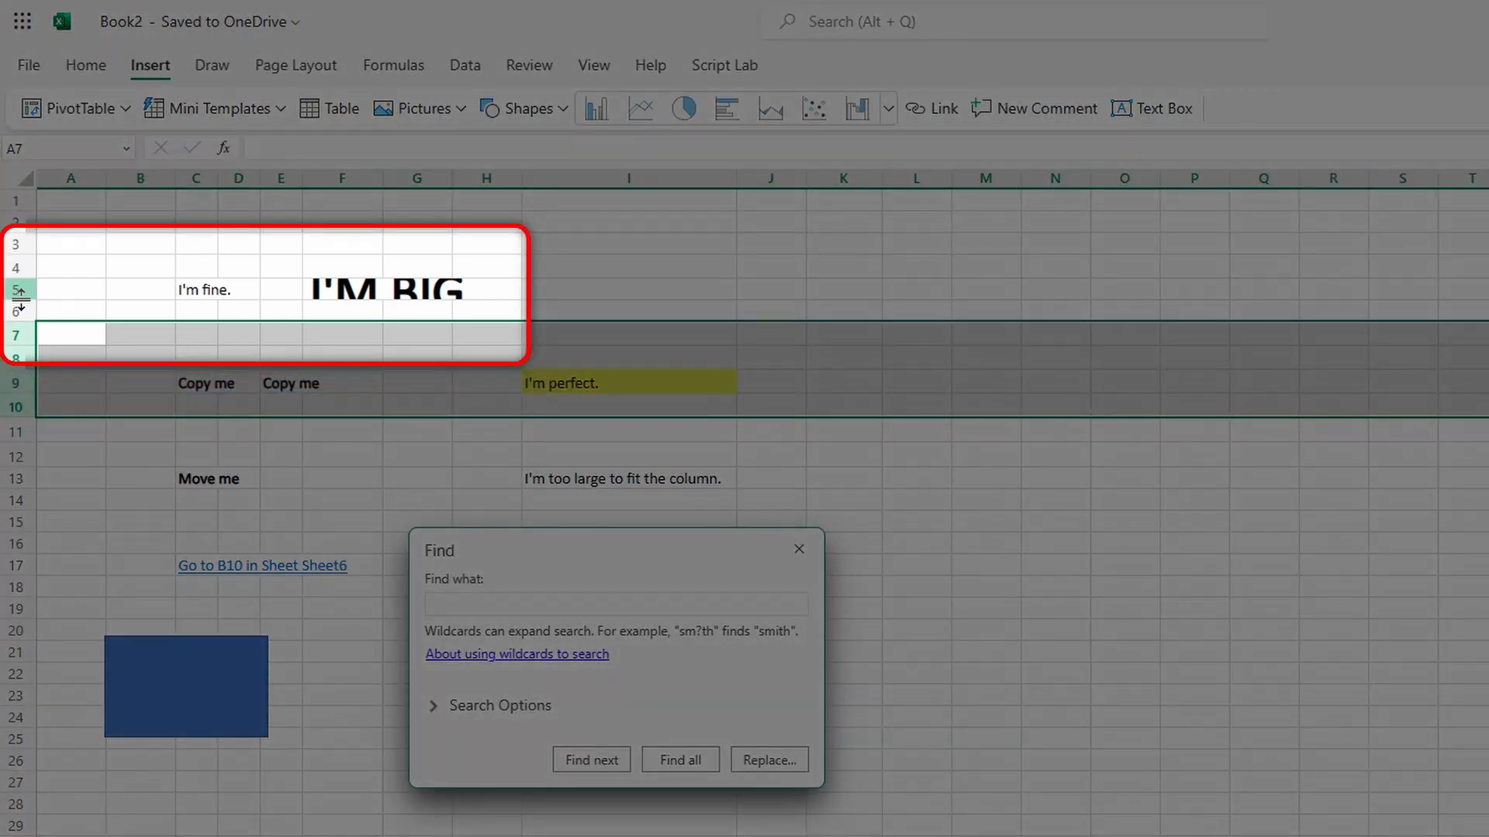
double_click(20, 301)
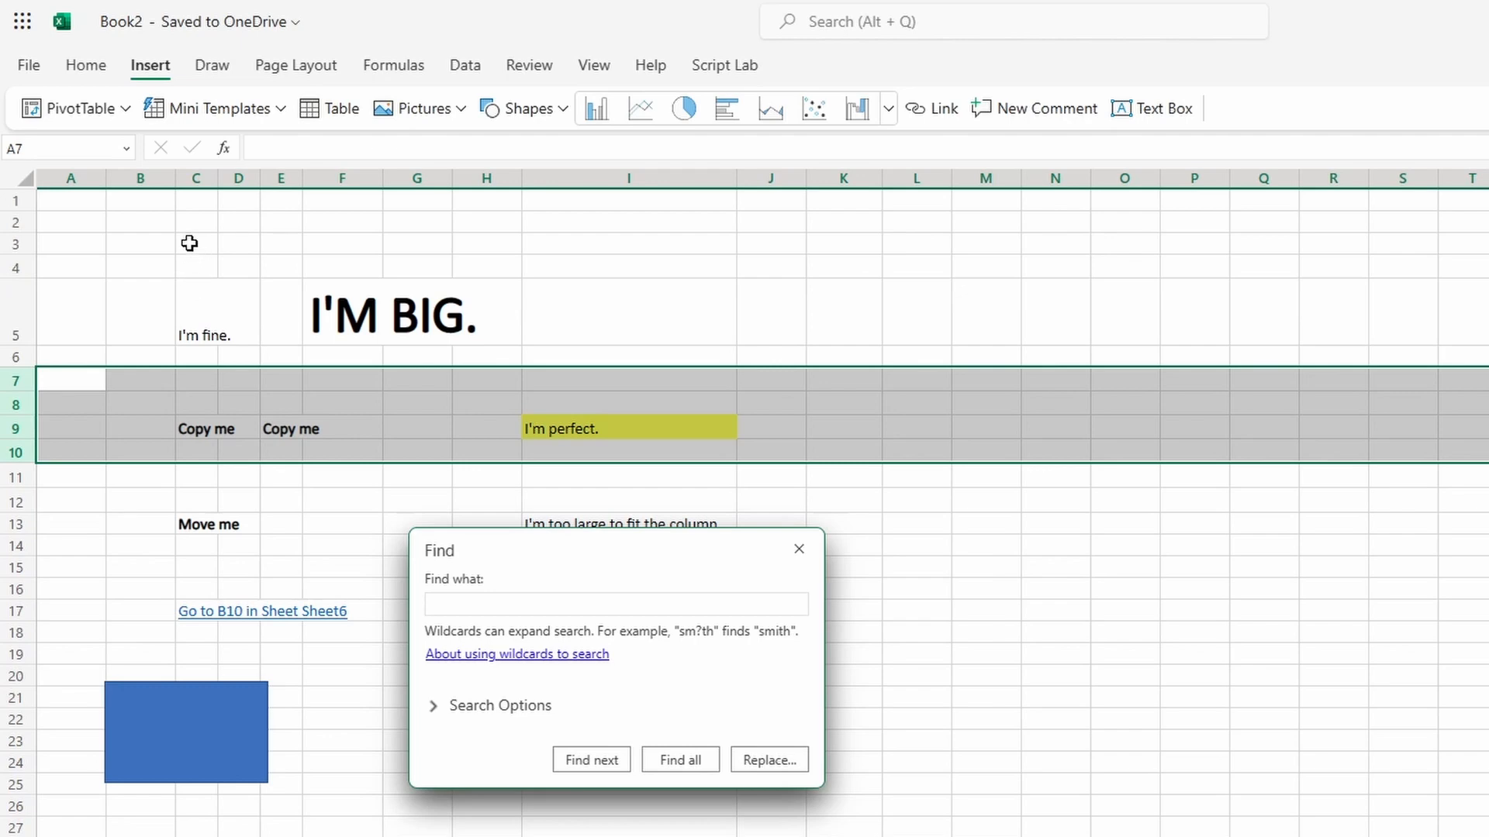
Step: Enter the text "I'm typing something" in the empty cell I3, staying in cell editing
click(558, 244)
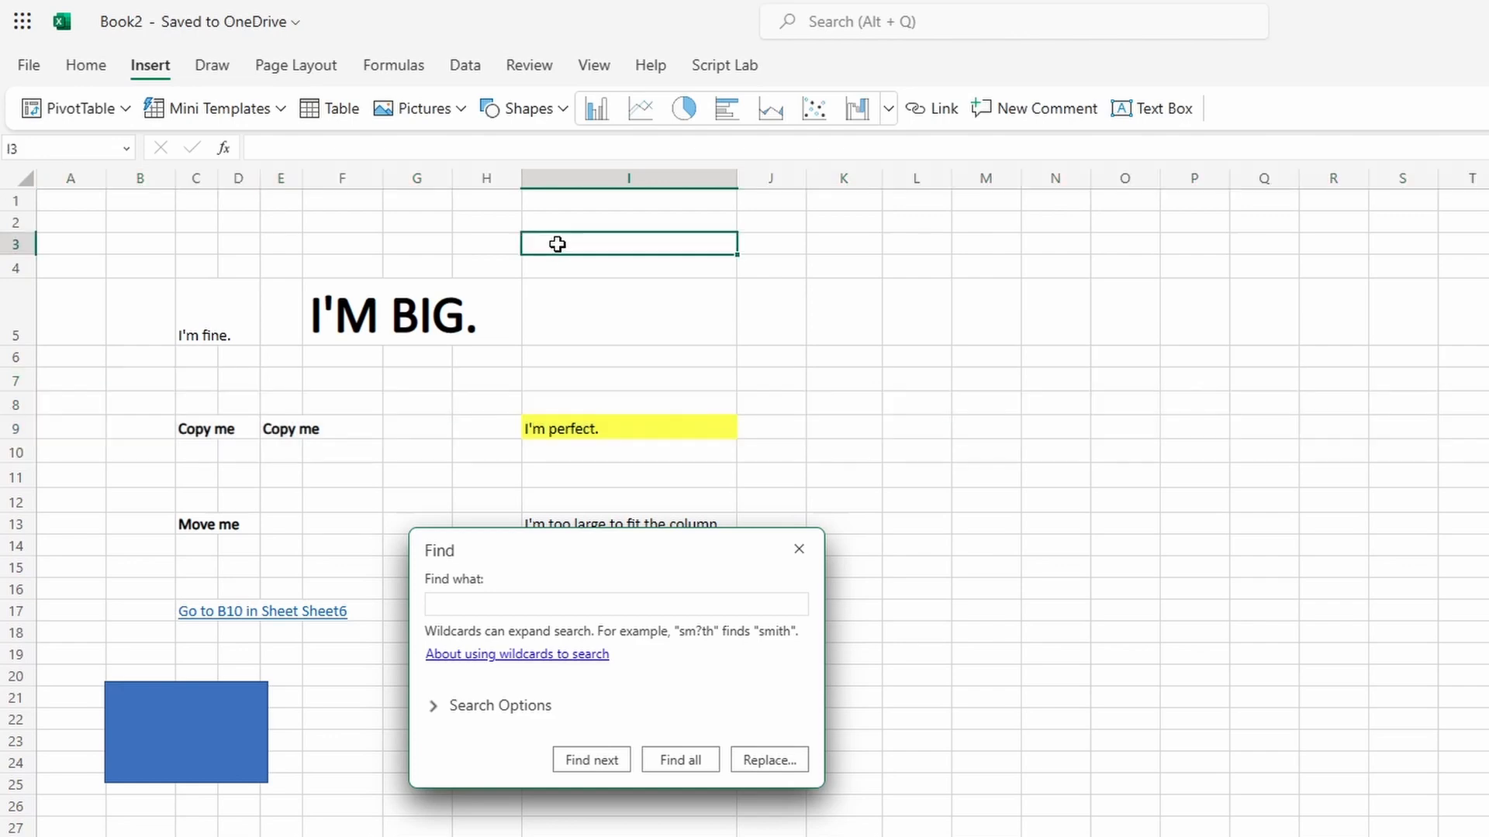
double_click(558, 244)
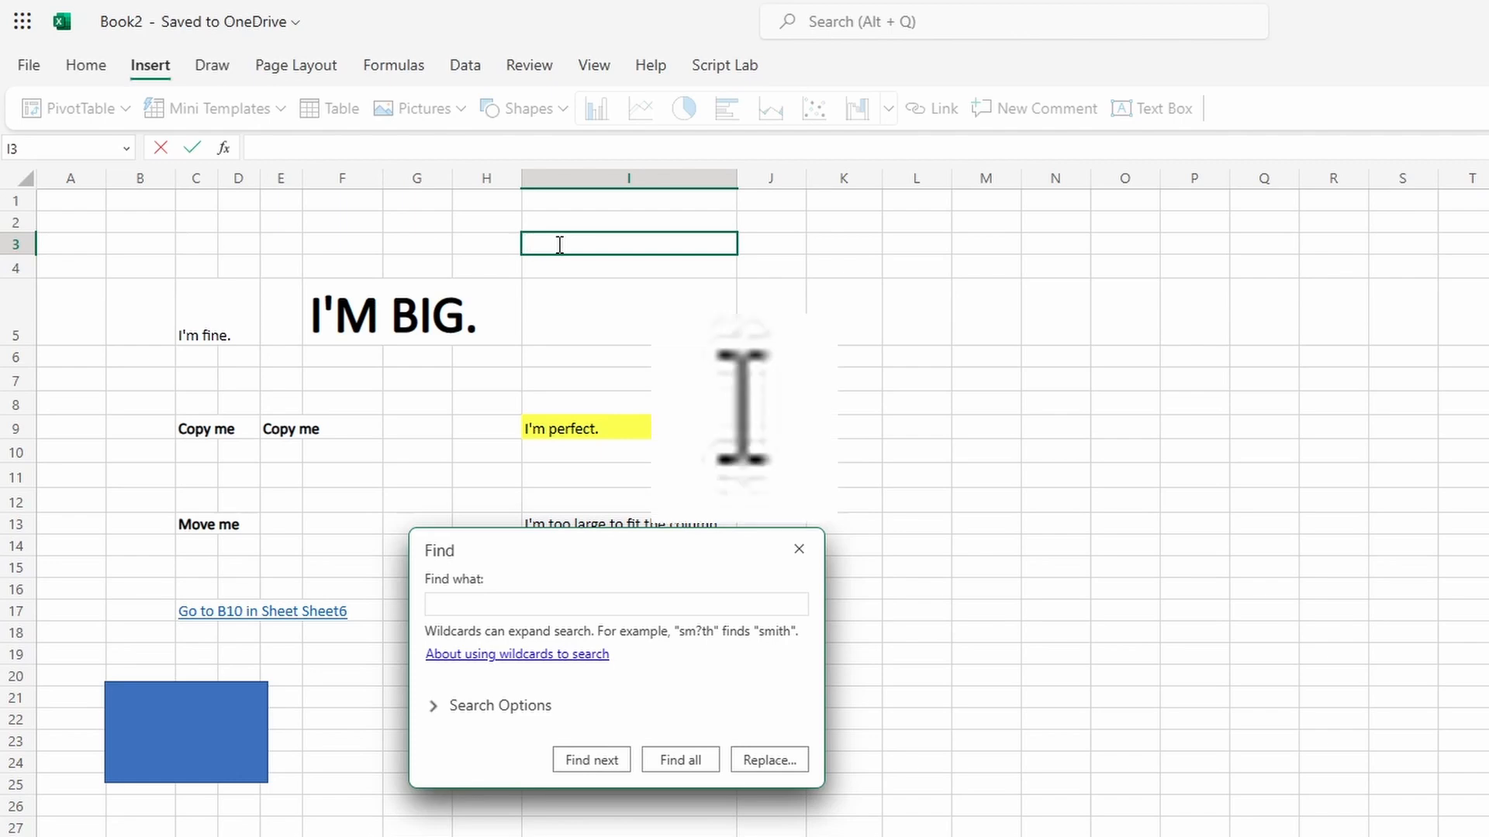
text(I'm typin)
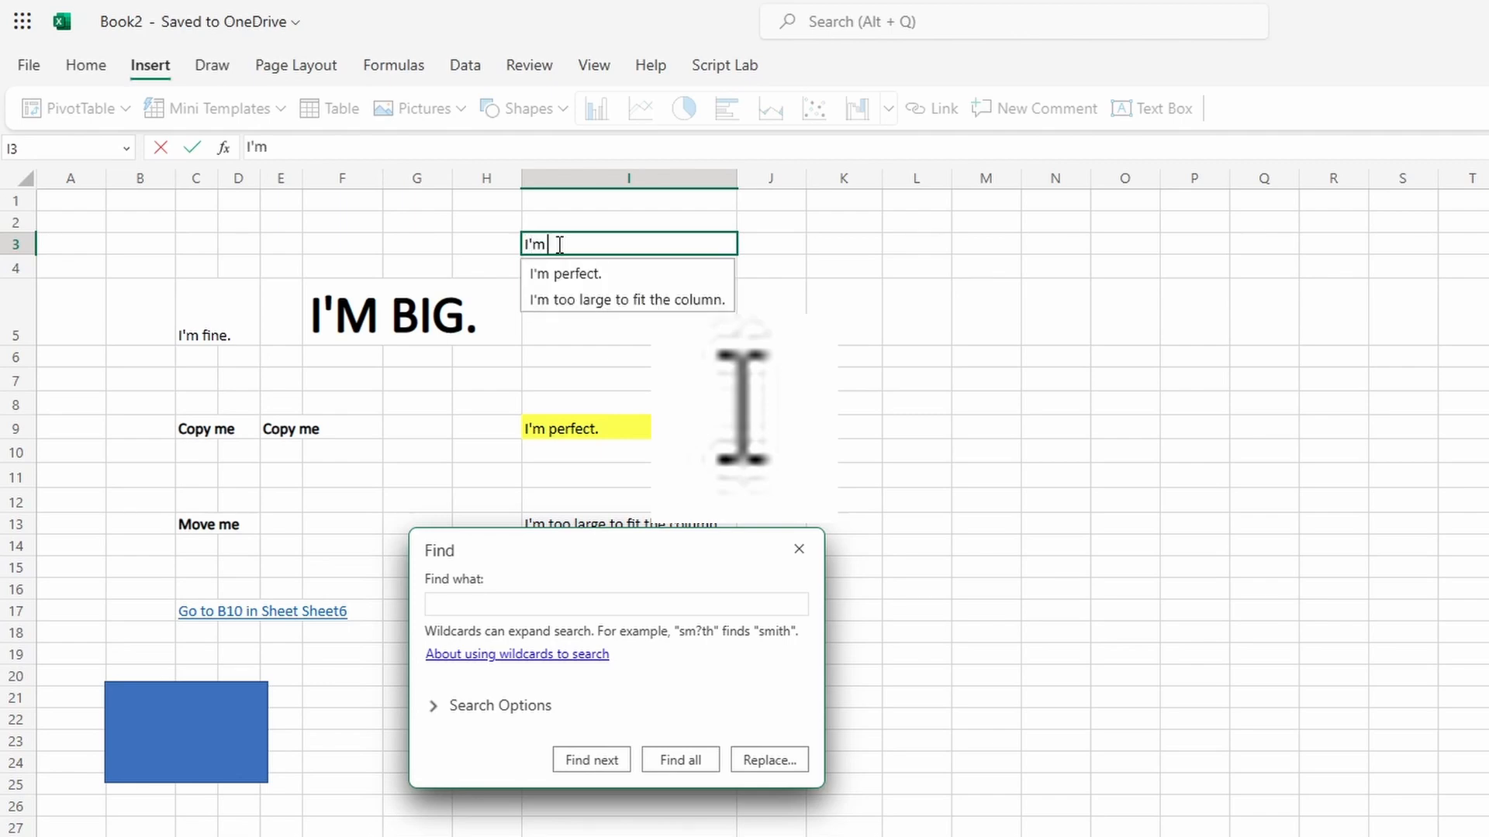
text(g )
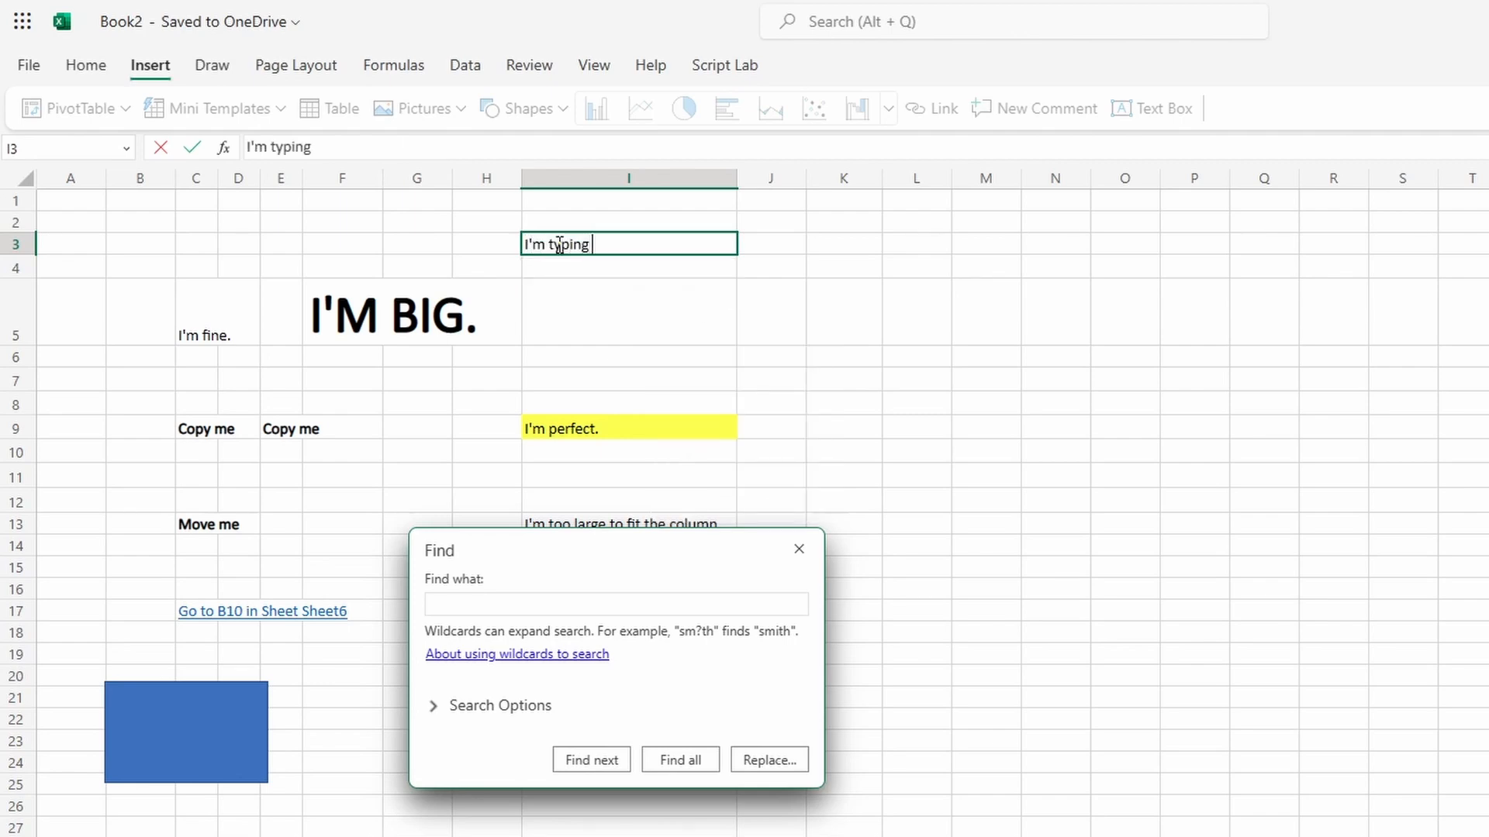
text(something)
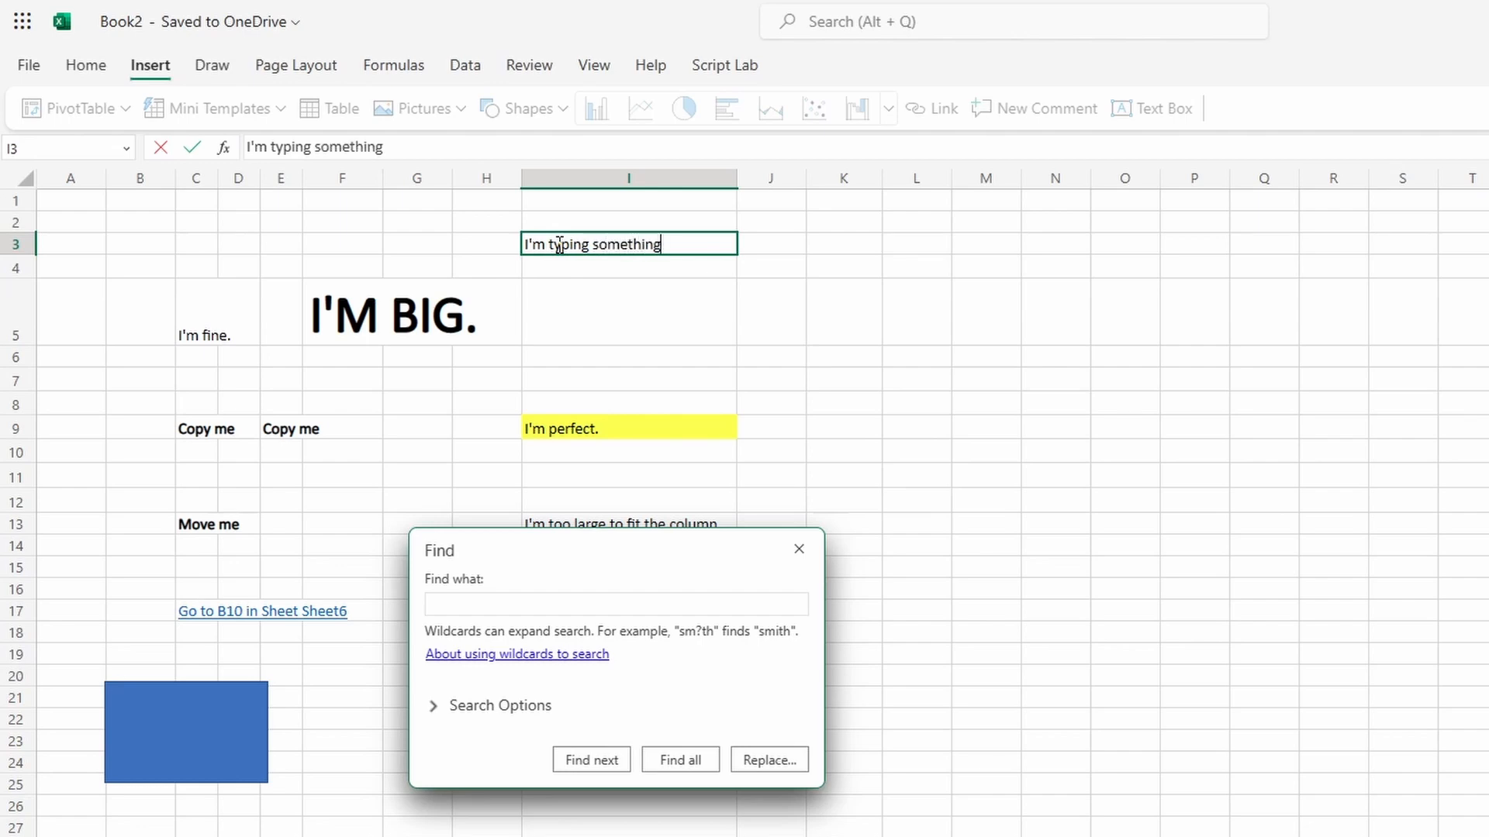
Step: Delete the last word of the text in I3 and re-enter it as "something." with a full stop in the formula bar
key(BackSpace)
key(BackSpace)
key(BackSpace)
key(BackSpace)
key(BackSpace)
key(BackSpace)
key(BackSpace)
key(BackSpace)
key(BackSpace)
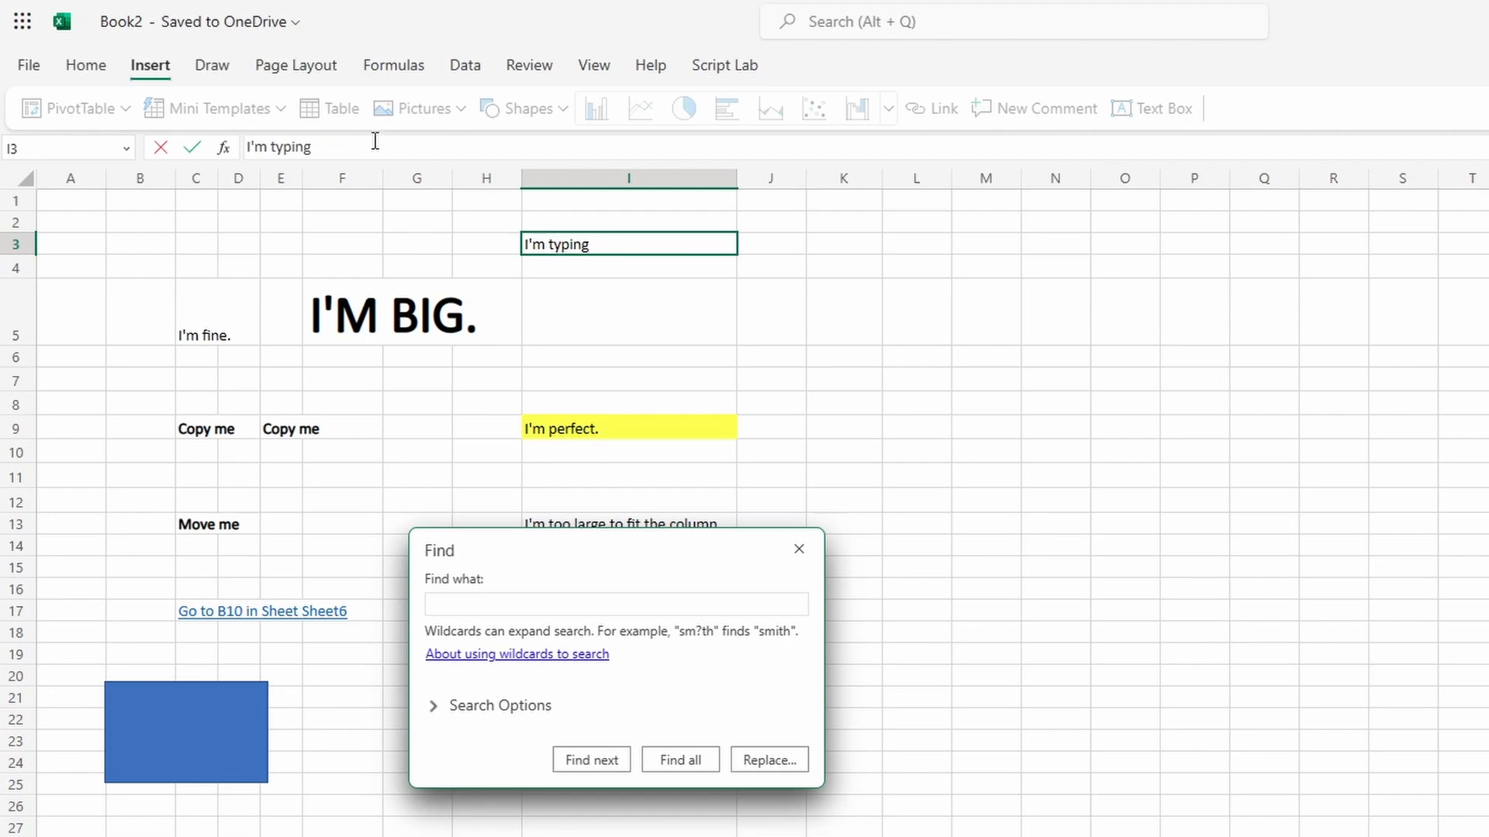
click(340, 147)
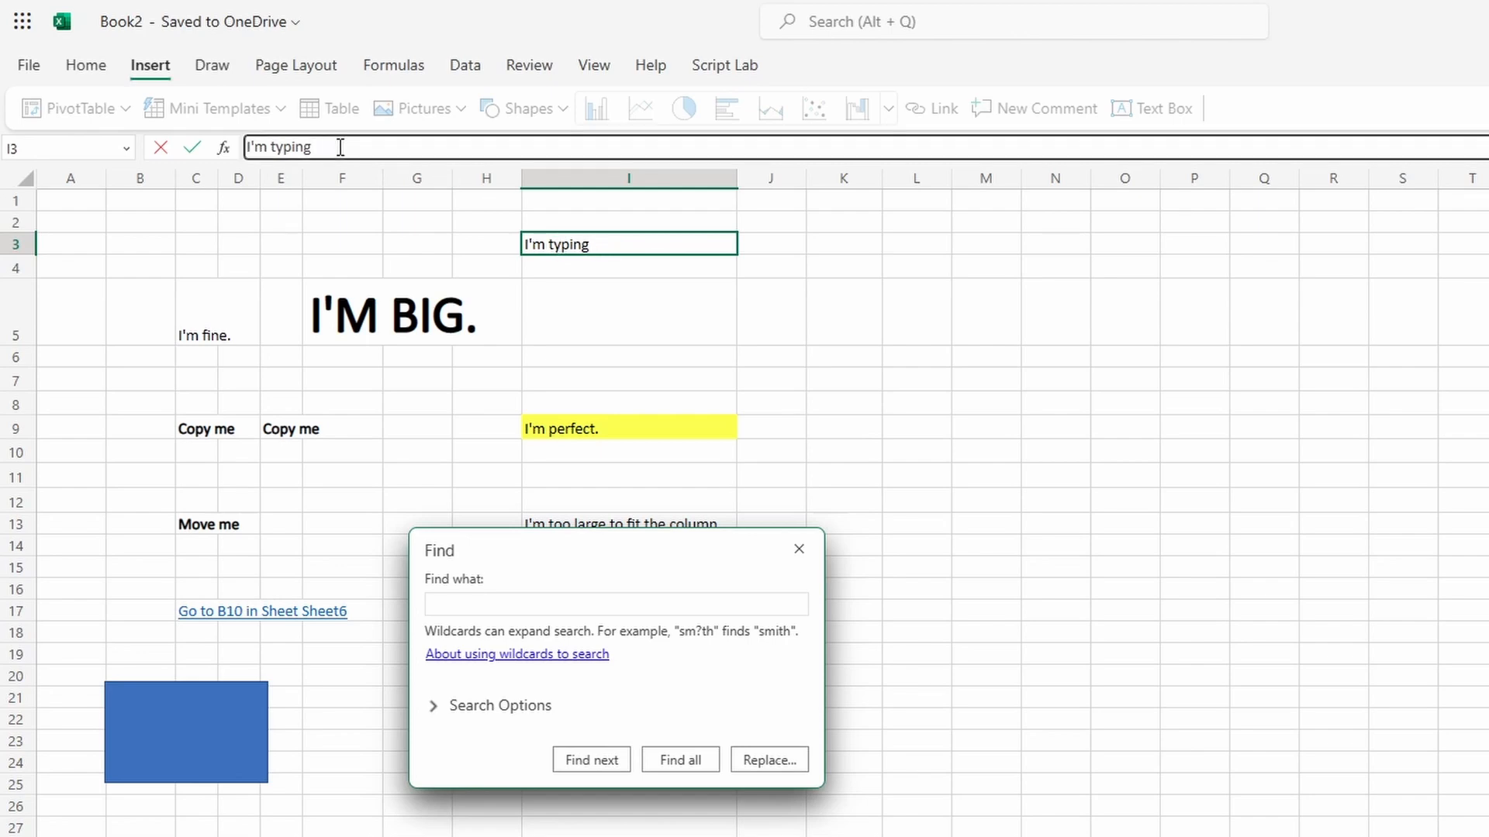
text(something.)
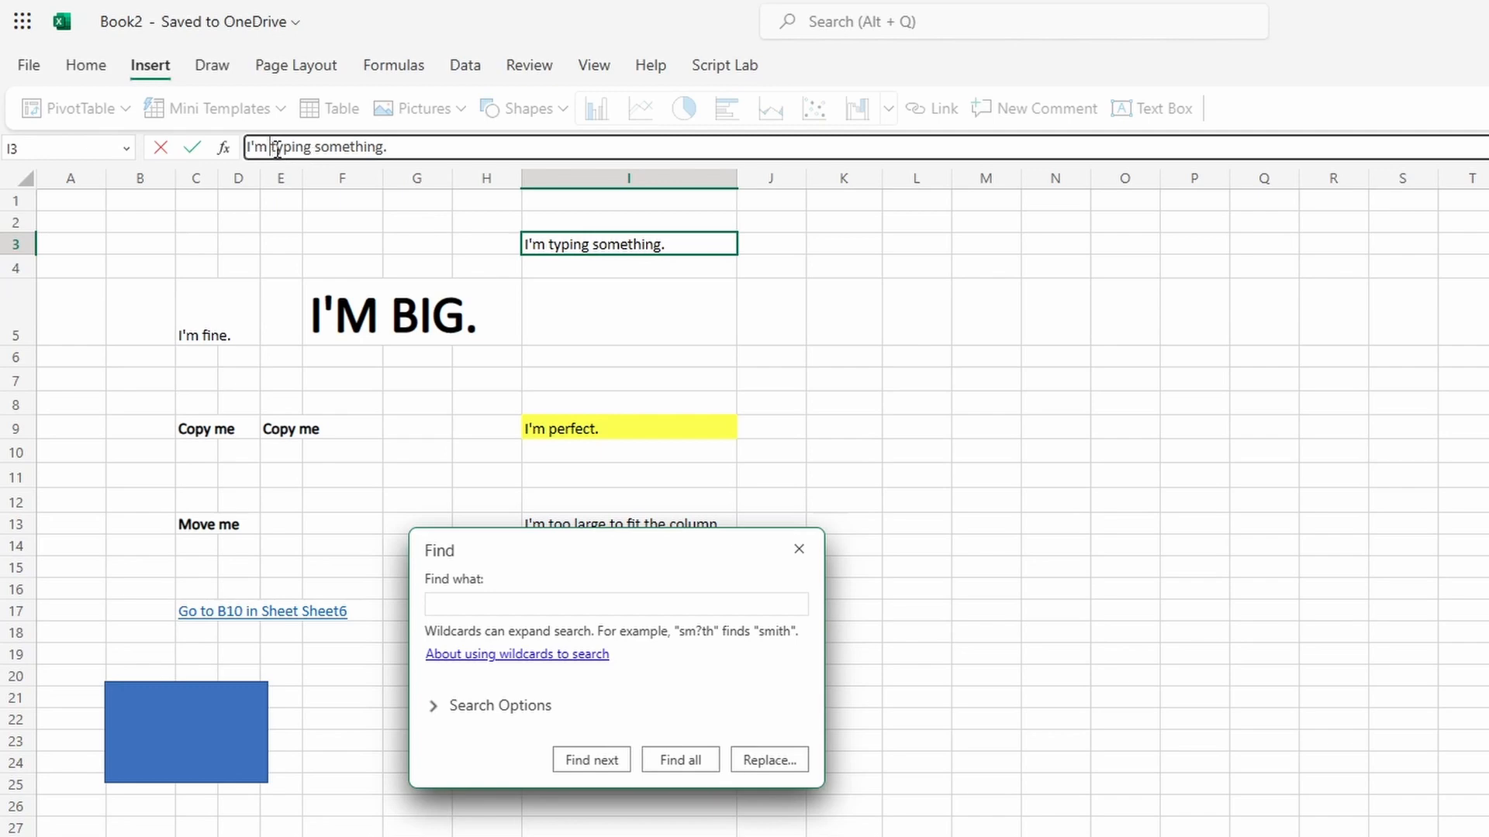
Step: Colour only the word "typing" in I3 red, commit the cell, and close the Find dialog
drag(271, 148, 313, 148)
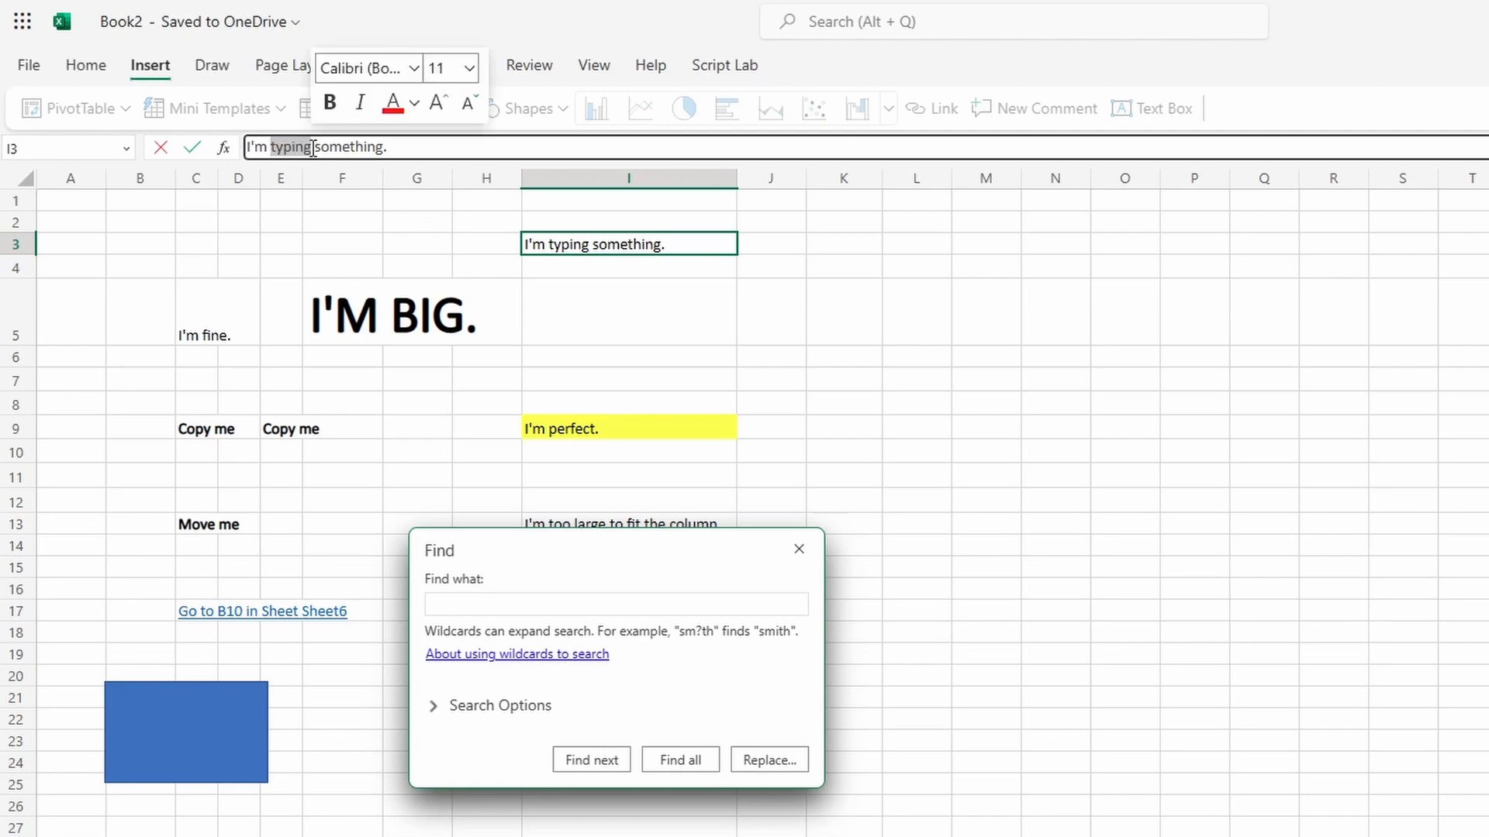
click(388, 107)
key(Return)
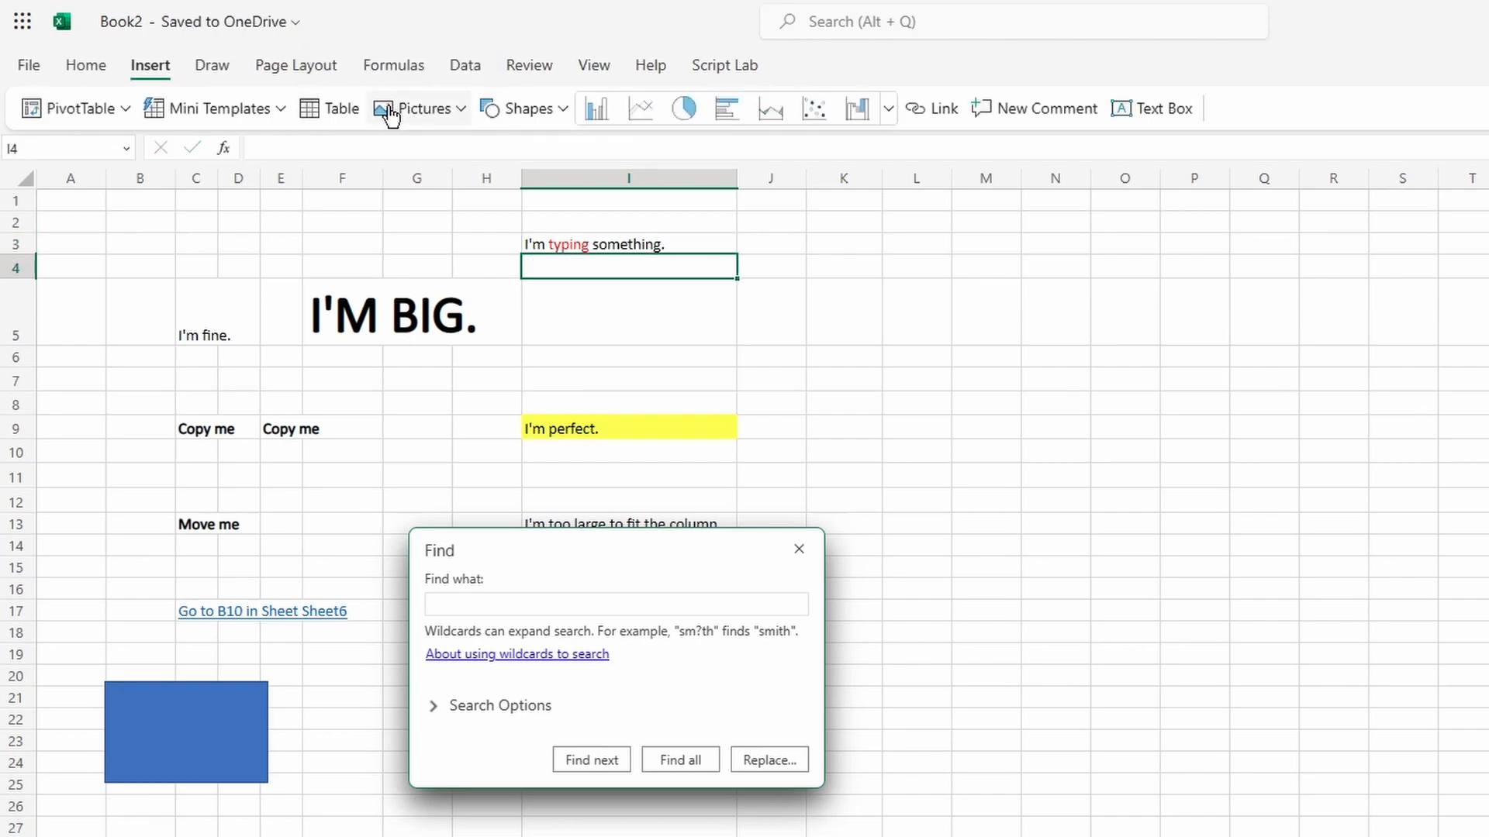
key(Escape)
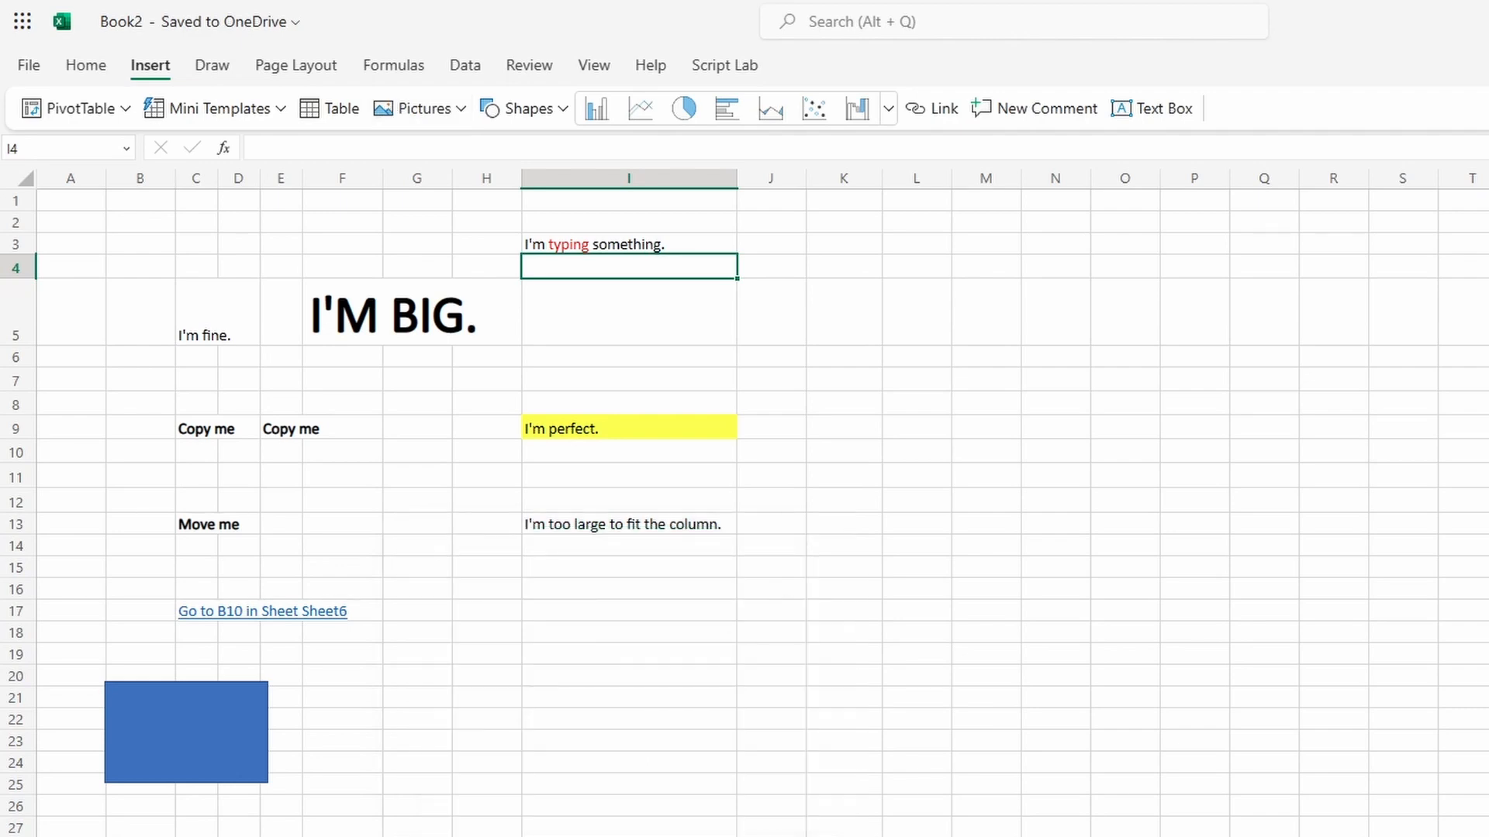
Step: On the next sheet, extend the number series in B3:B4 down to B8 with the fill handle
key(ctrl+Page_Down)
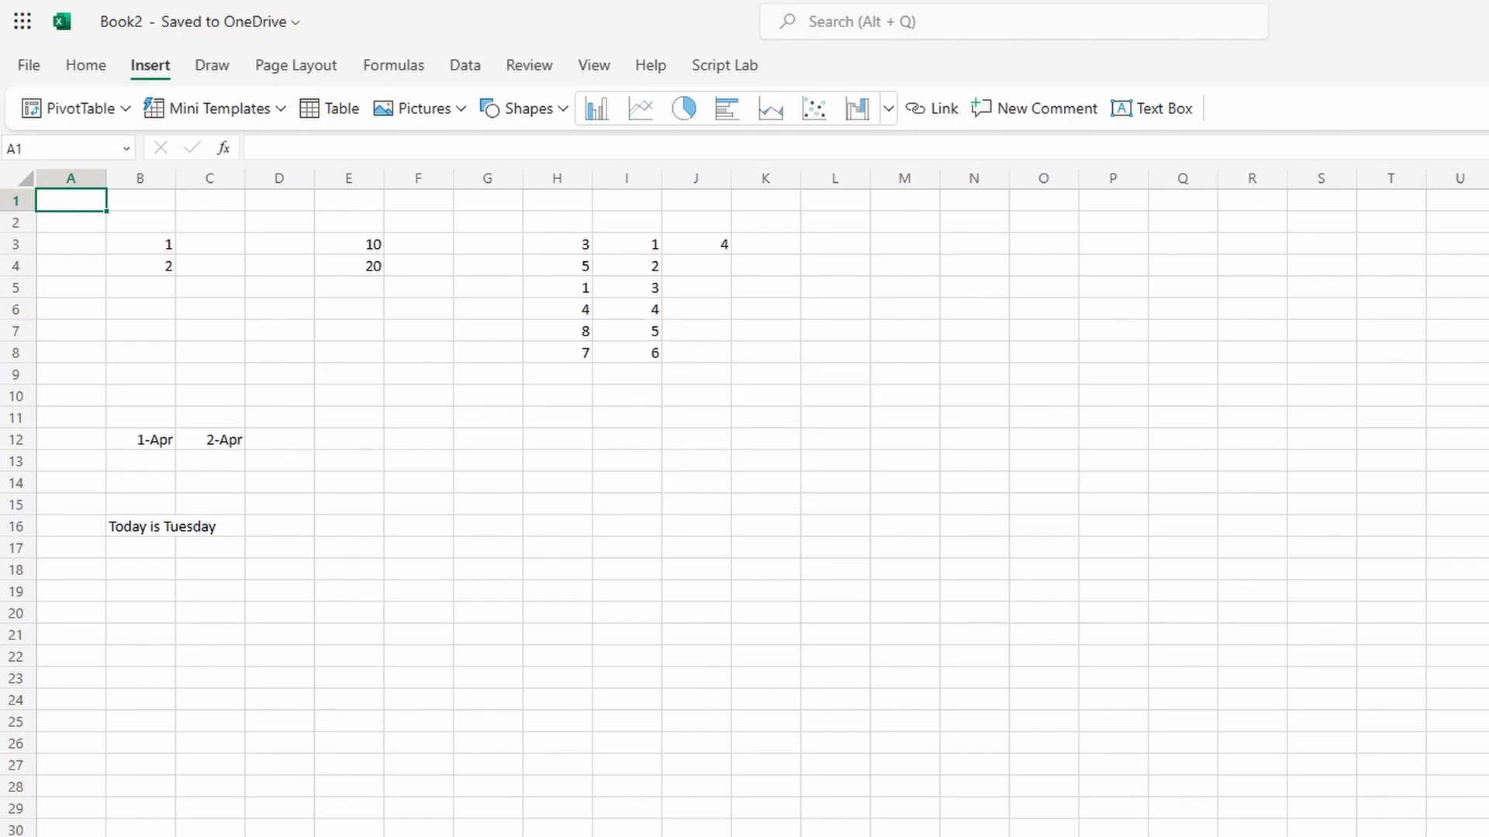
click(154, 247)
drag(154, 250, 158, 266)
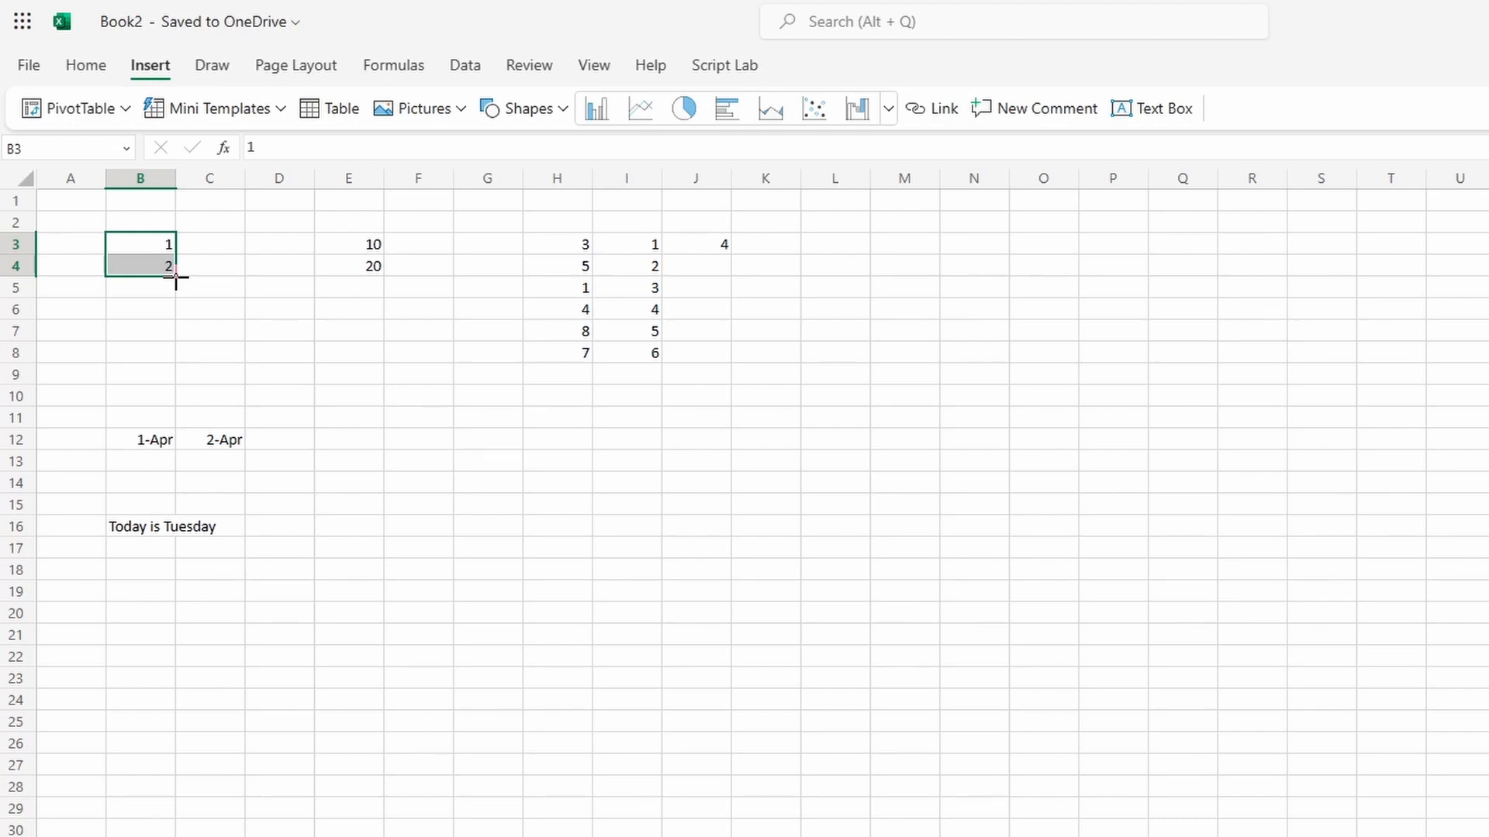
drag(176, 278, 161, 349)
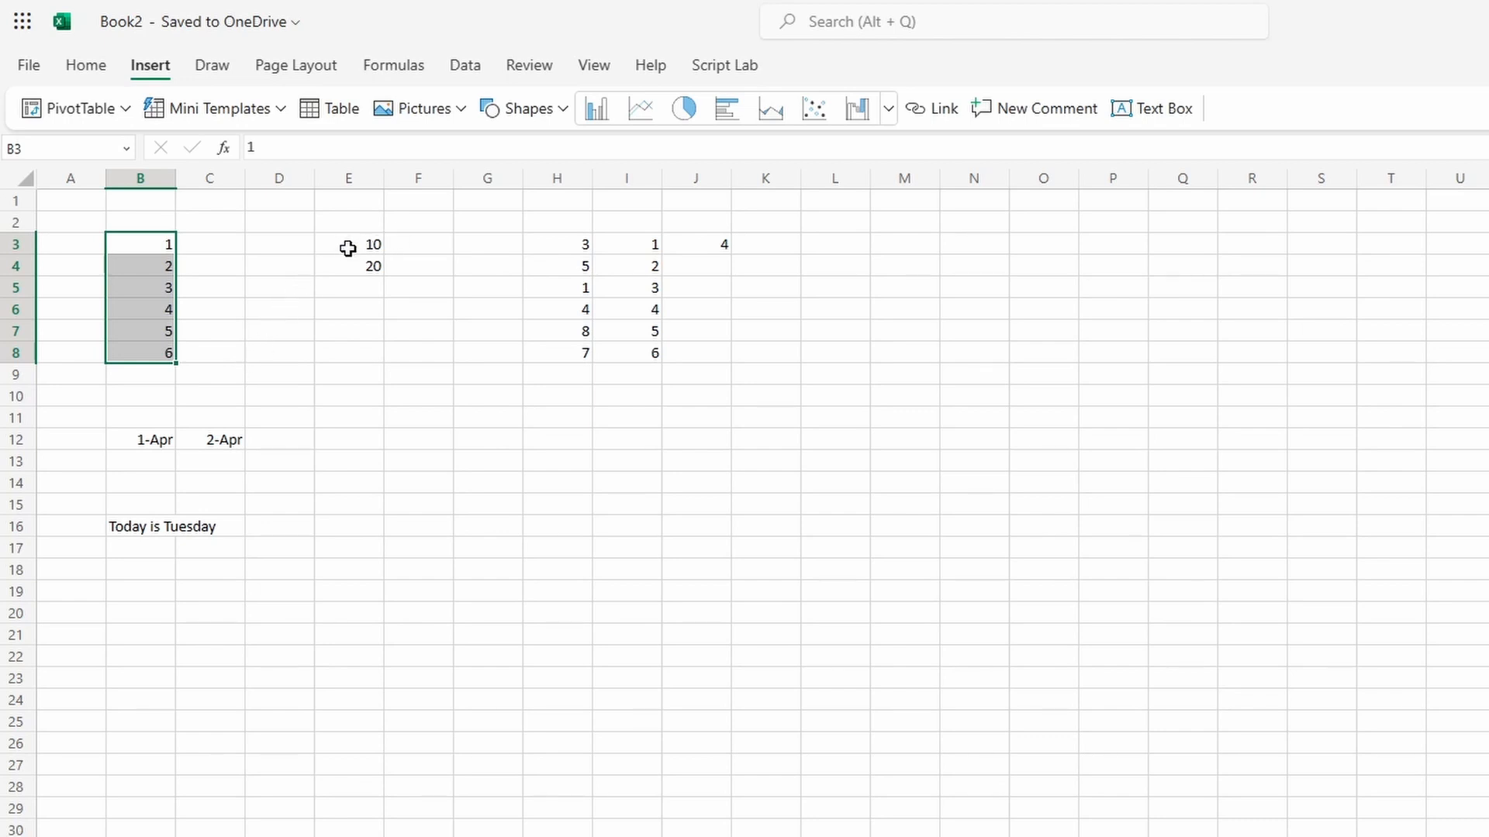
Step: Extend the number series in E3:E4 down to E8 and the date series in B12:C12 across to H12
drag(347, 248, 346, 257)
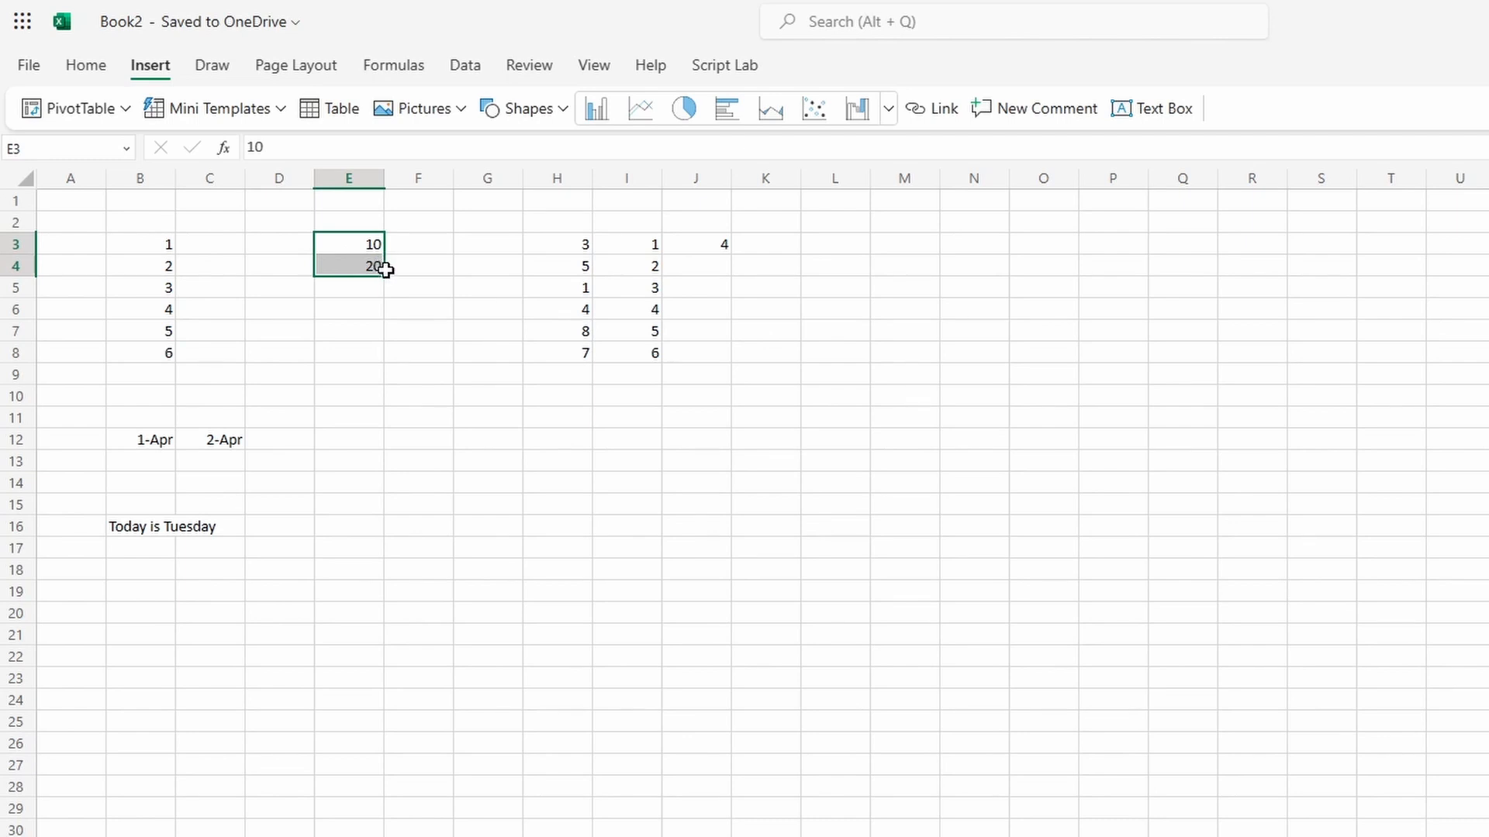
drag(385, 278, 380, 349)
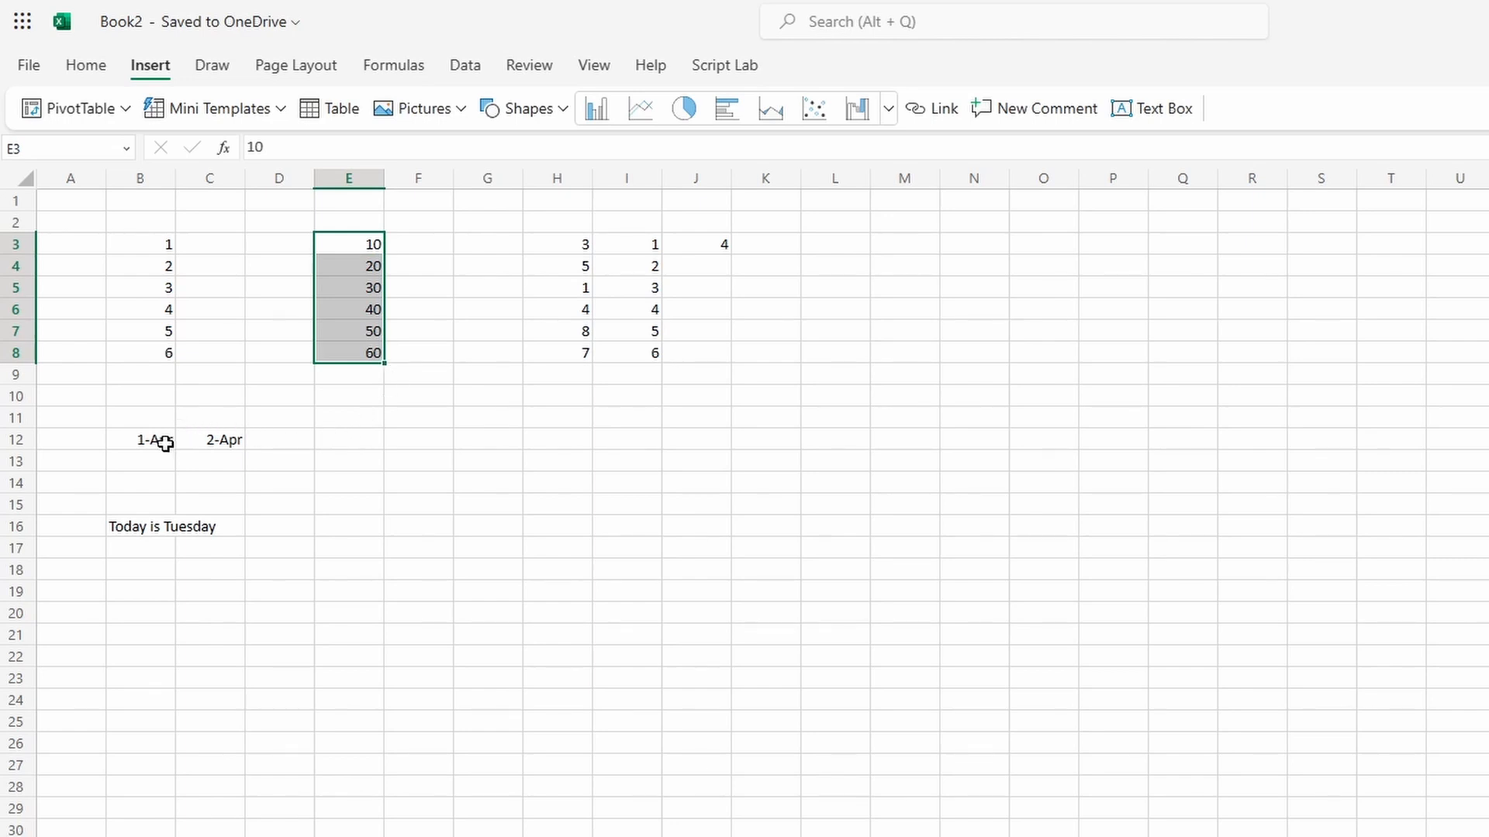
drag(159, 440, 560, 459)
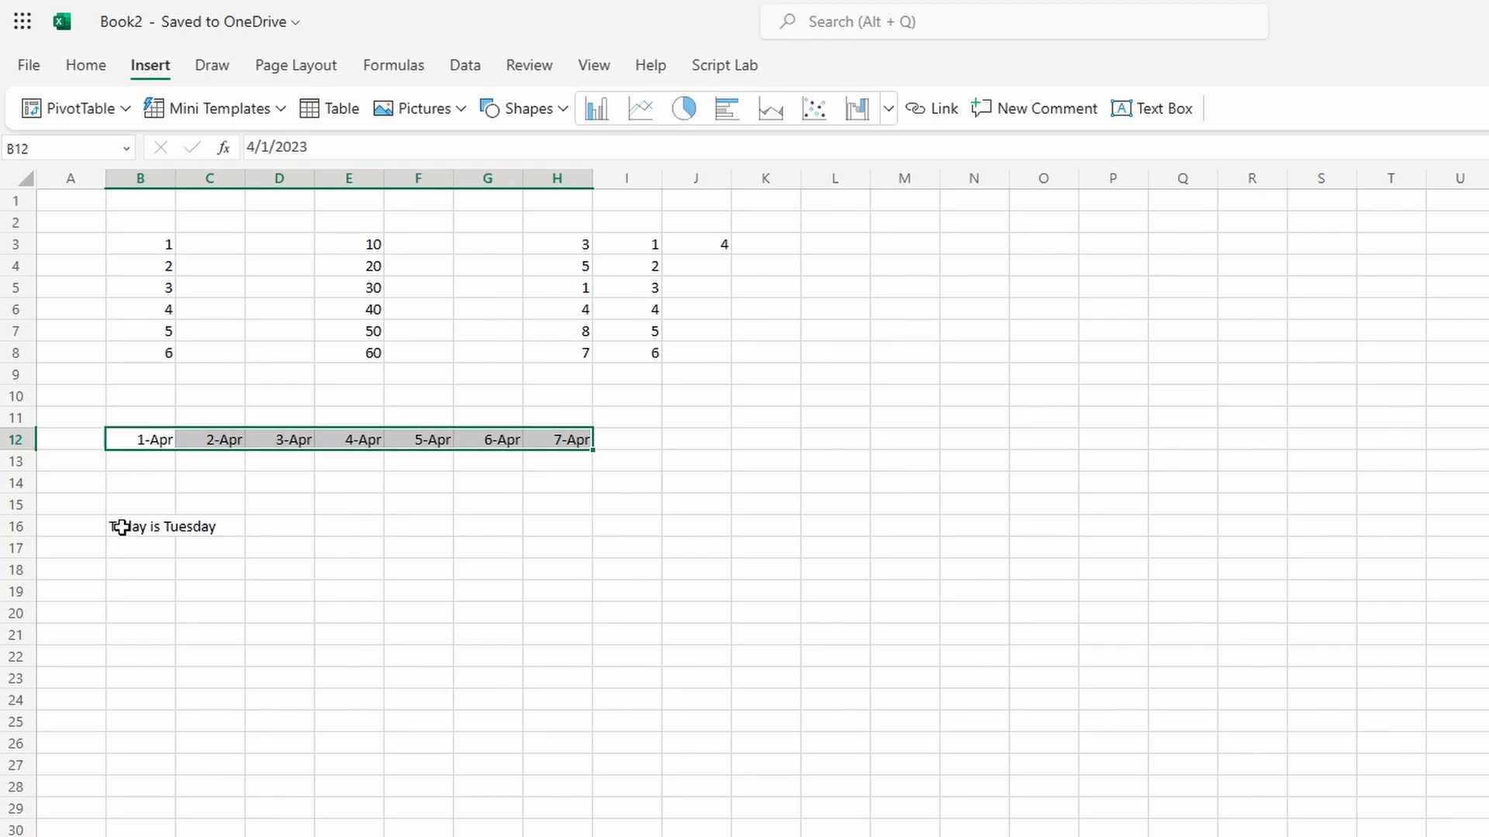
Step: Fill the formula in J3 down to J8 and check the formula in each cell from J3 to J8
click(704, 247)
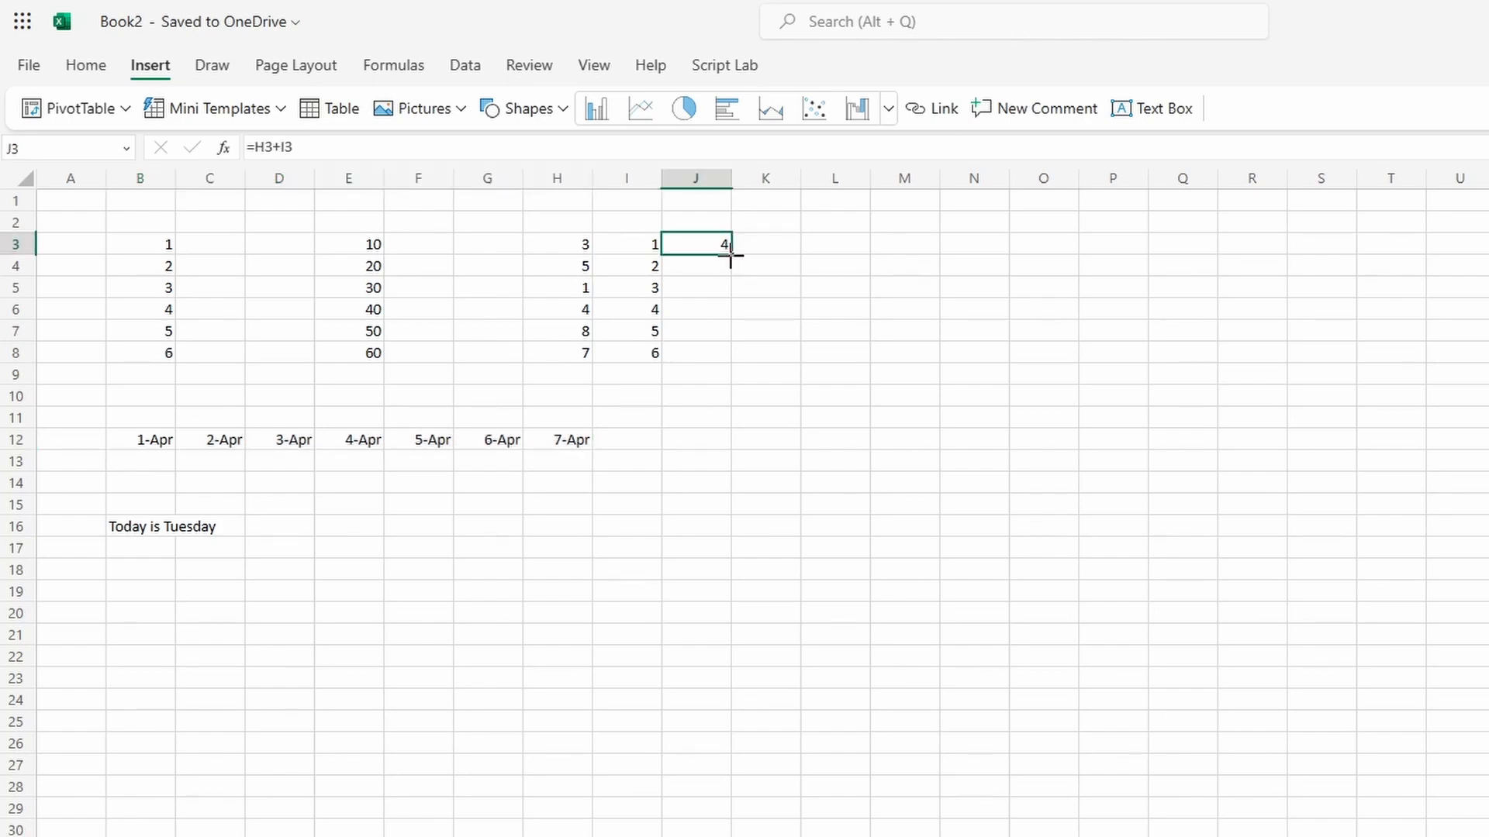
drag(730, 255, 728, 355)
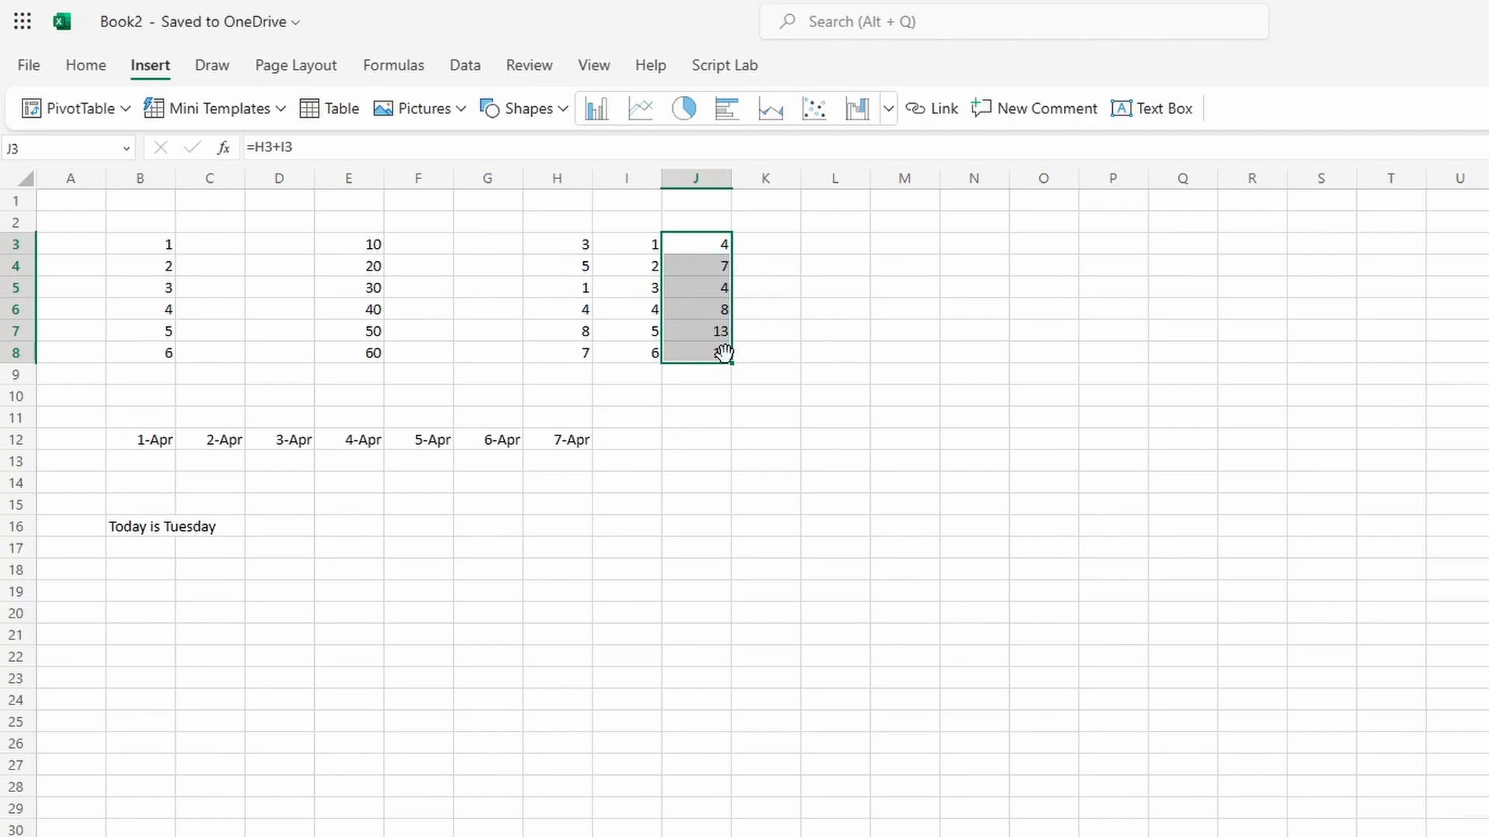
click(694, 243)
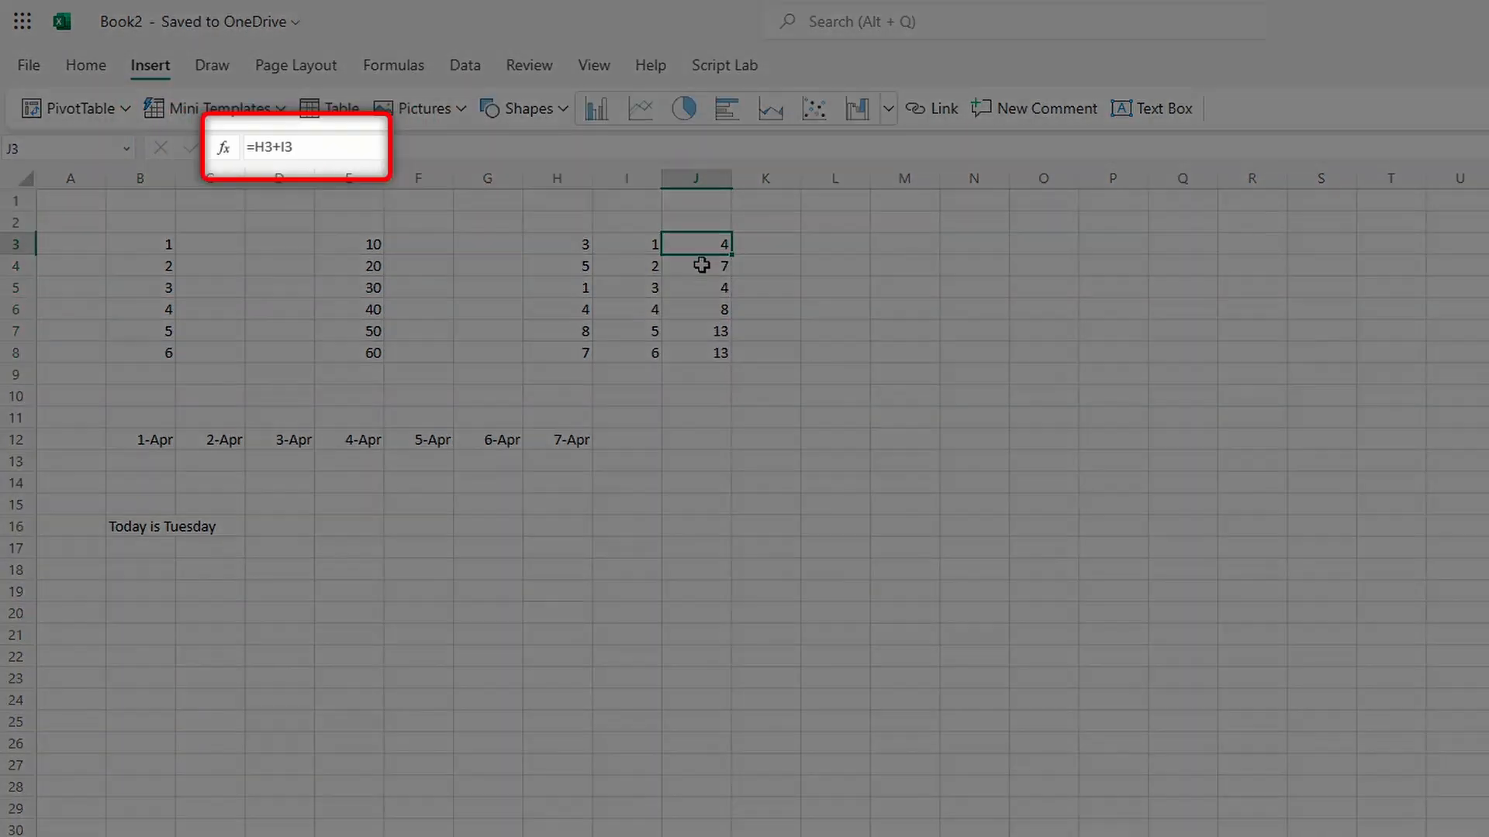
click(702, 266)
click(703, 288)
click(704, 310)
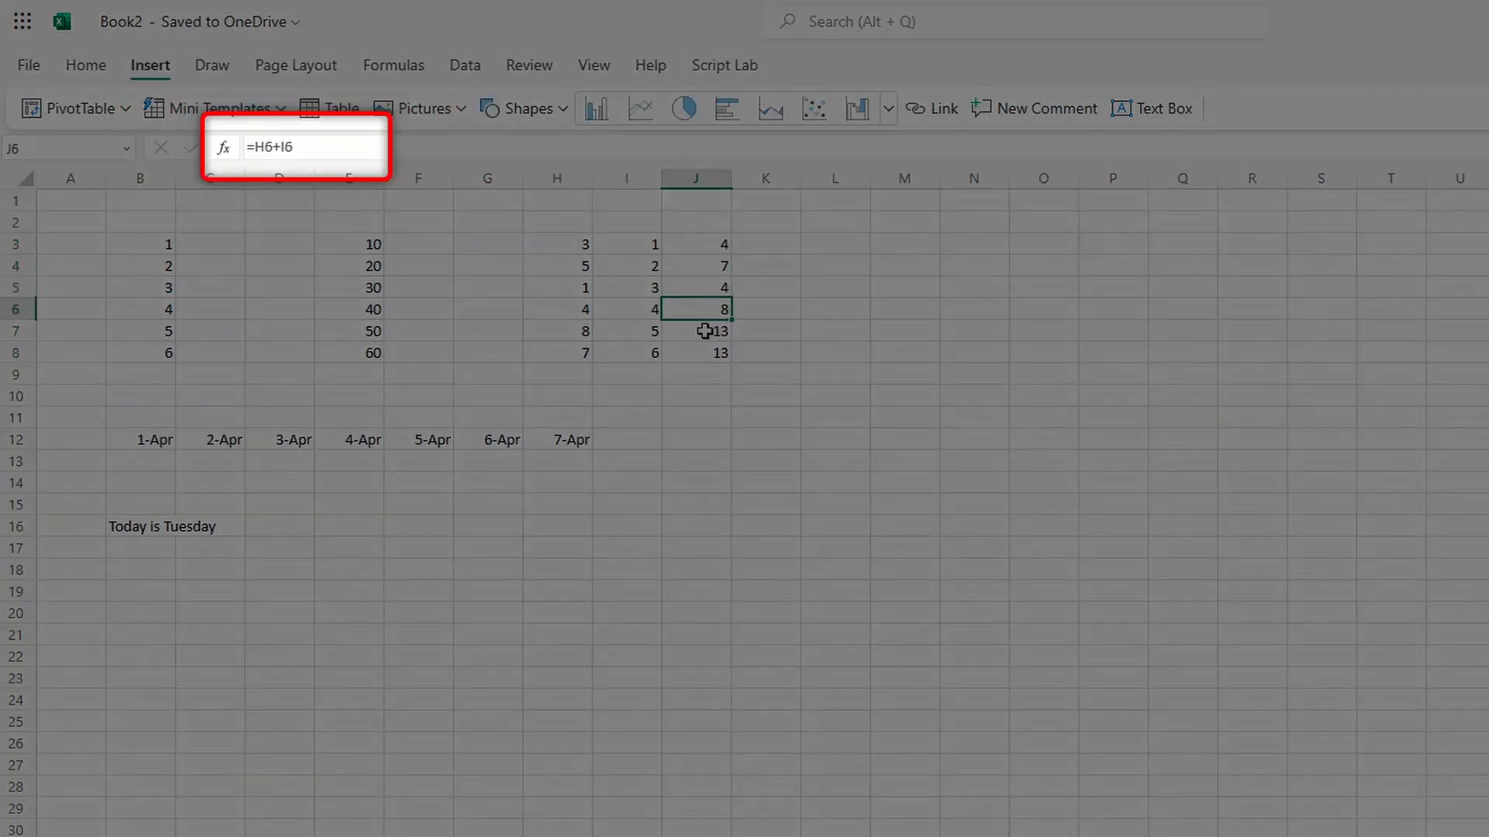
click(704, 332)
click(707, 351)
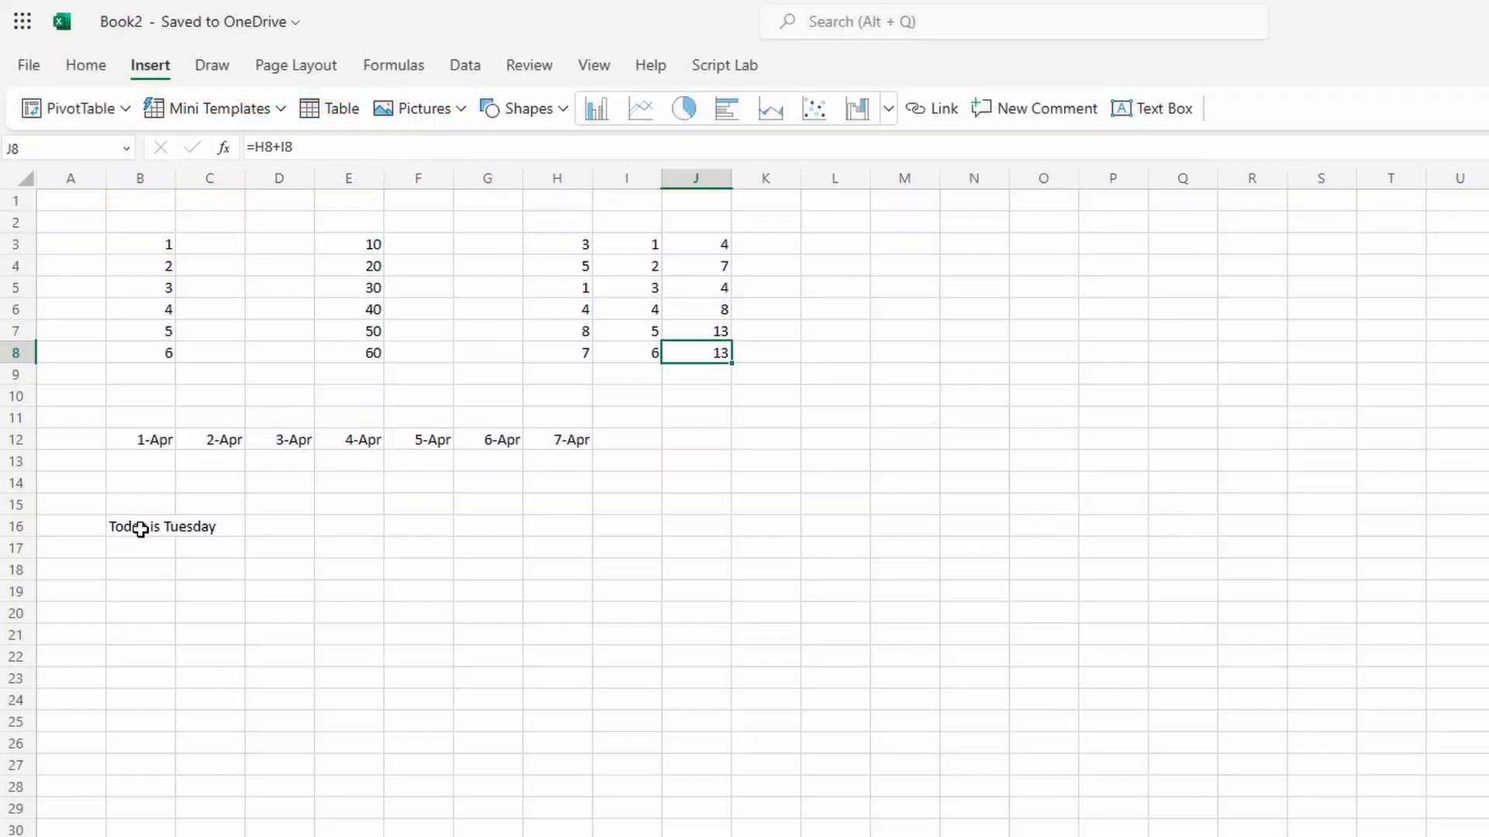
Step: Copy the text "Today is Tuesday" from B16 down to B20 and across row 16 to column H with the fill handle
click(141, 526)
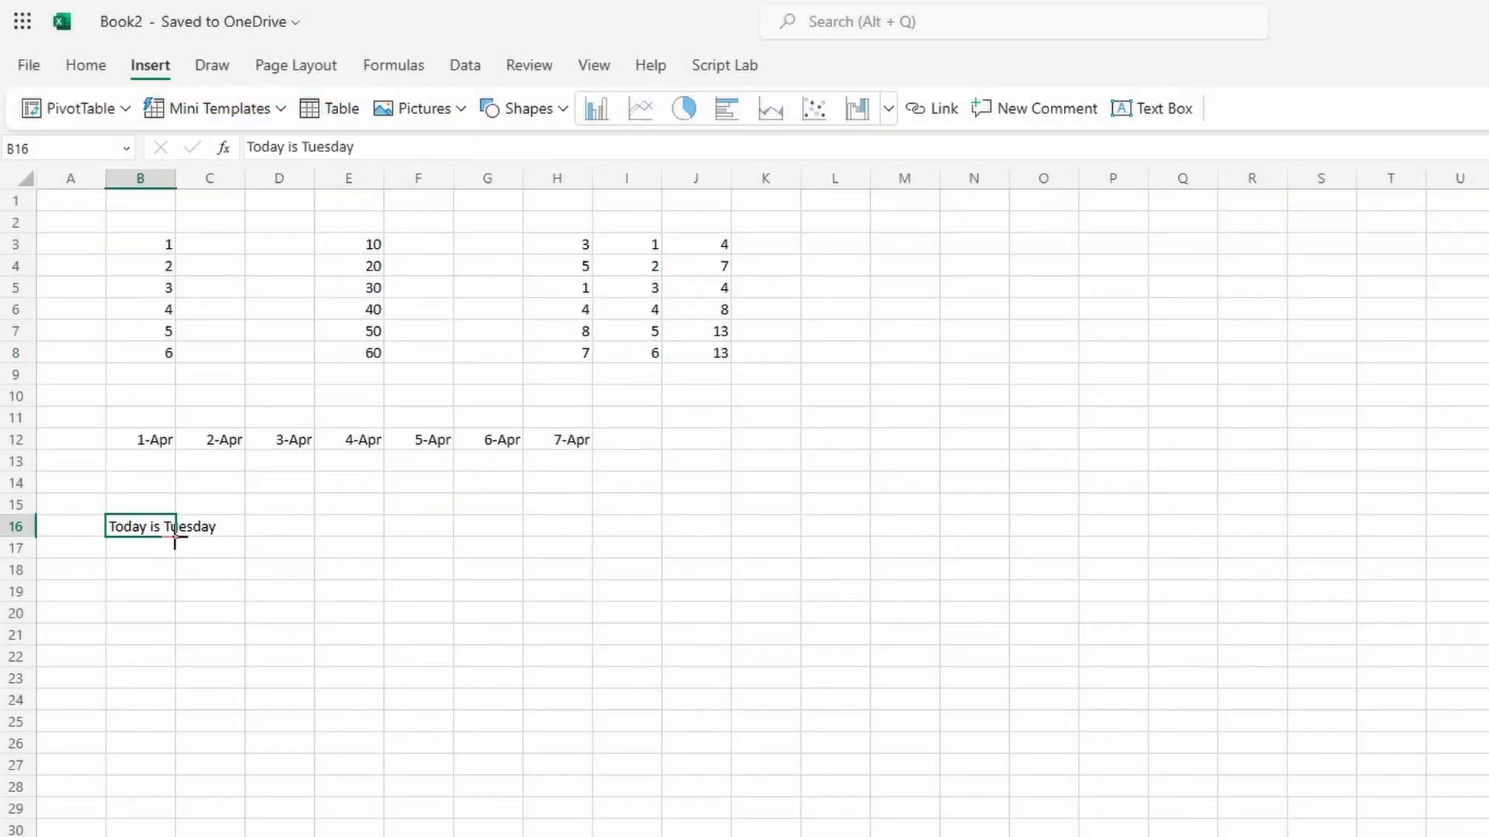
drag(176, 537, 190, 604)
click(161, 527)
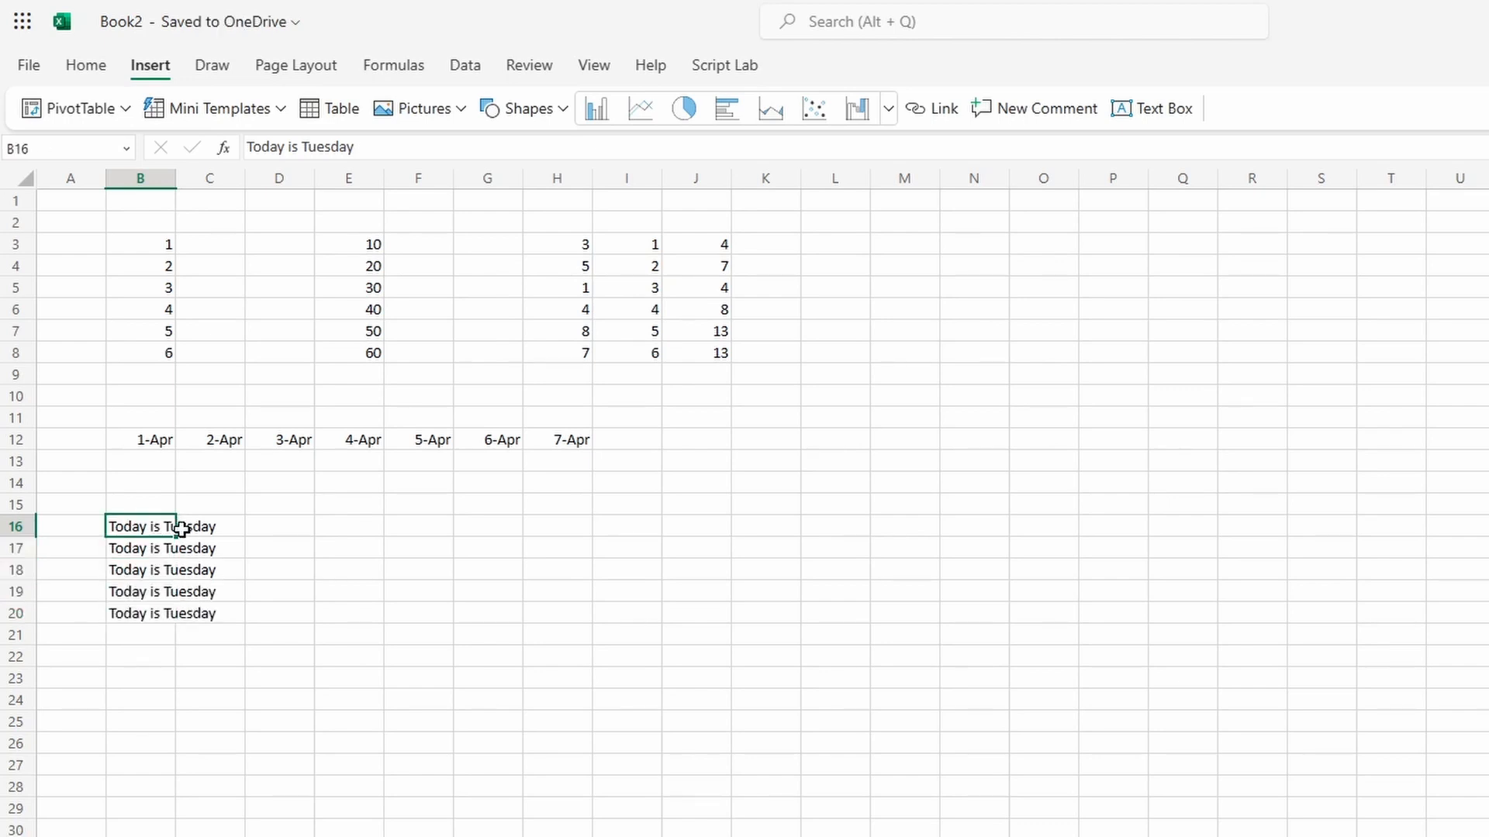
drag(177, 533, 552, 543)
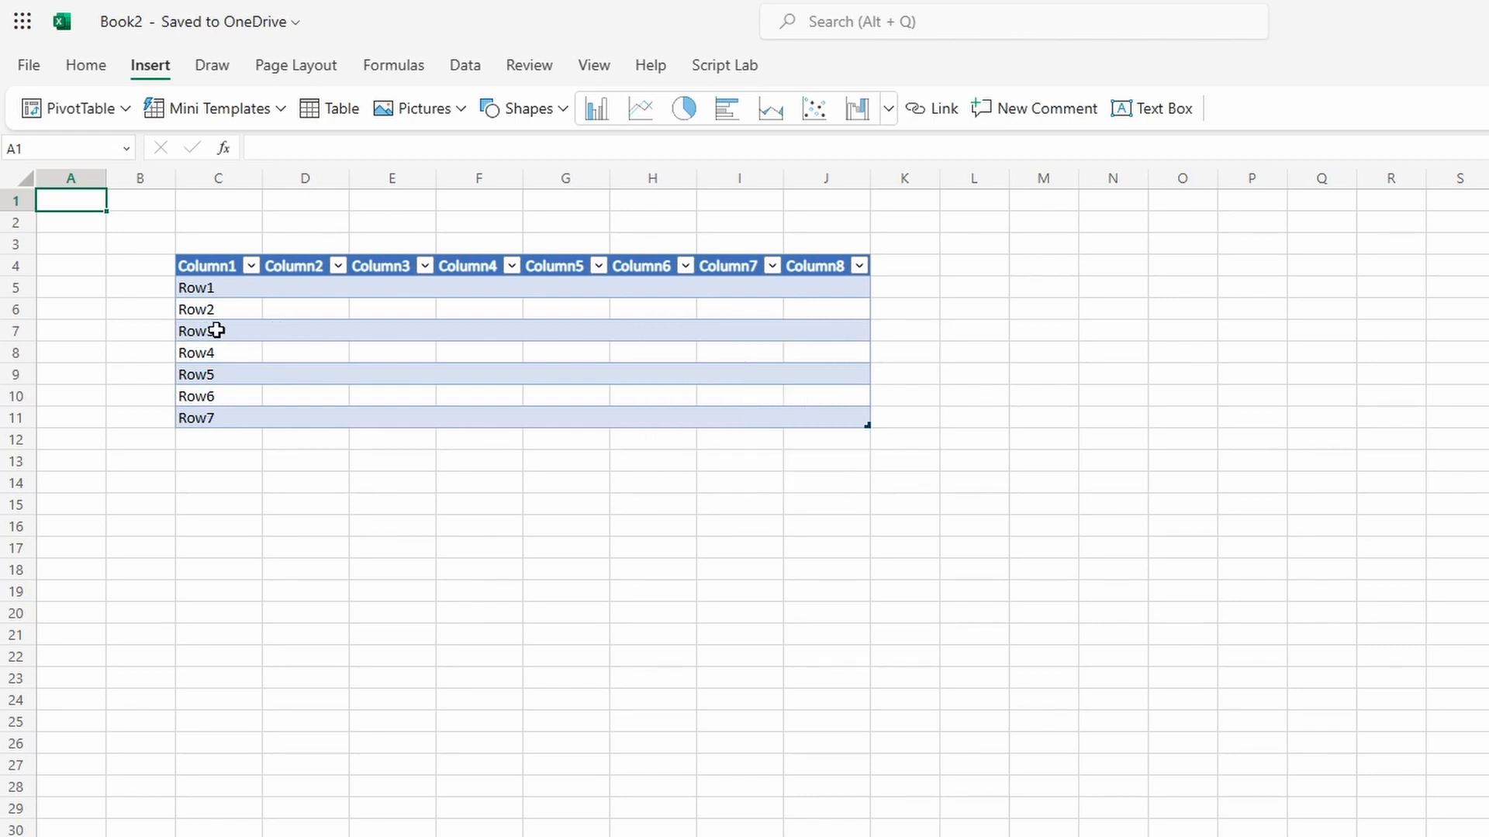
Step: On the table sheet, select the Row3 table row, the rows Row2 through Row5, and finally only Row3 and Row7 together
click(177, 331)
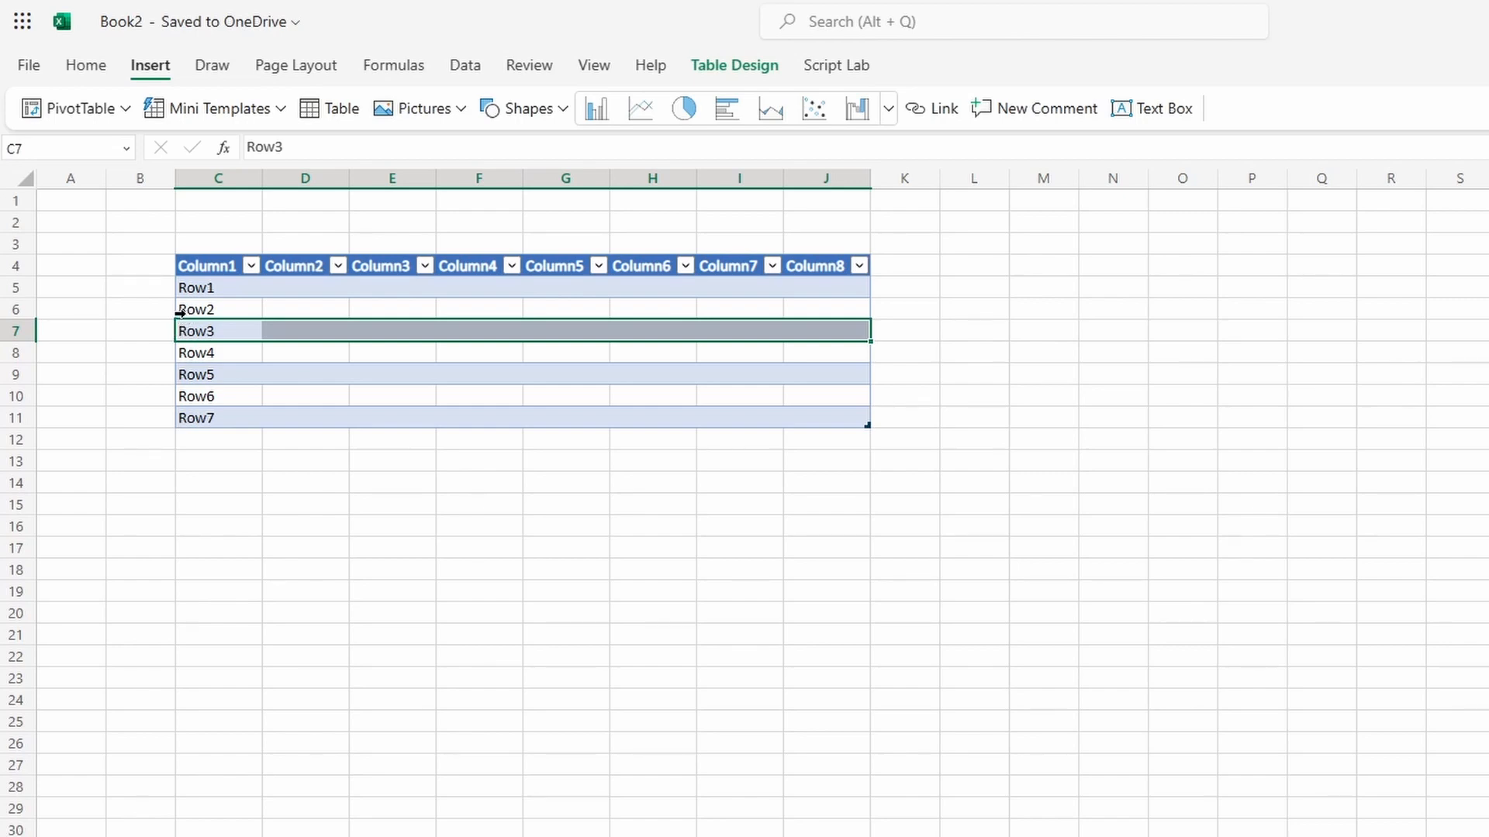
click(180, 313)
drag(179, 312, 178, 373)
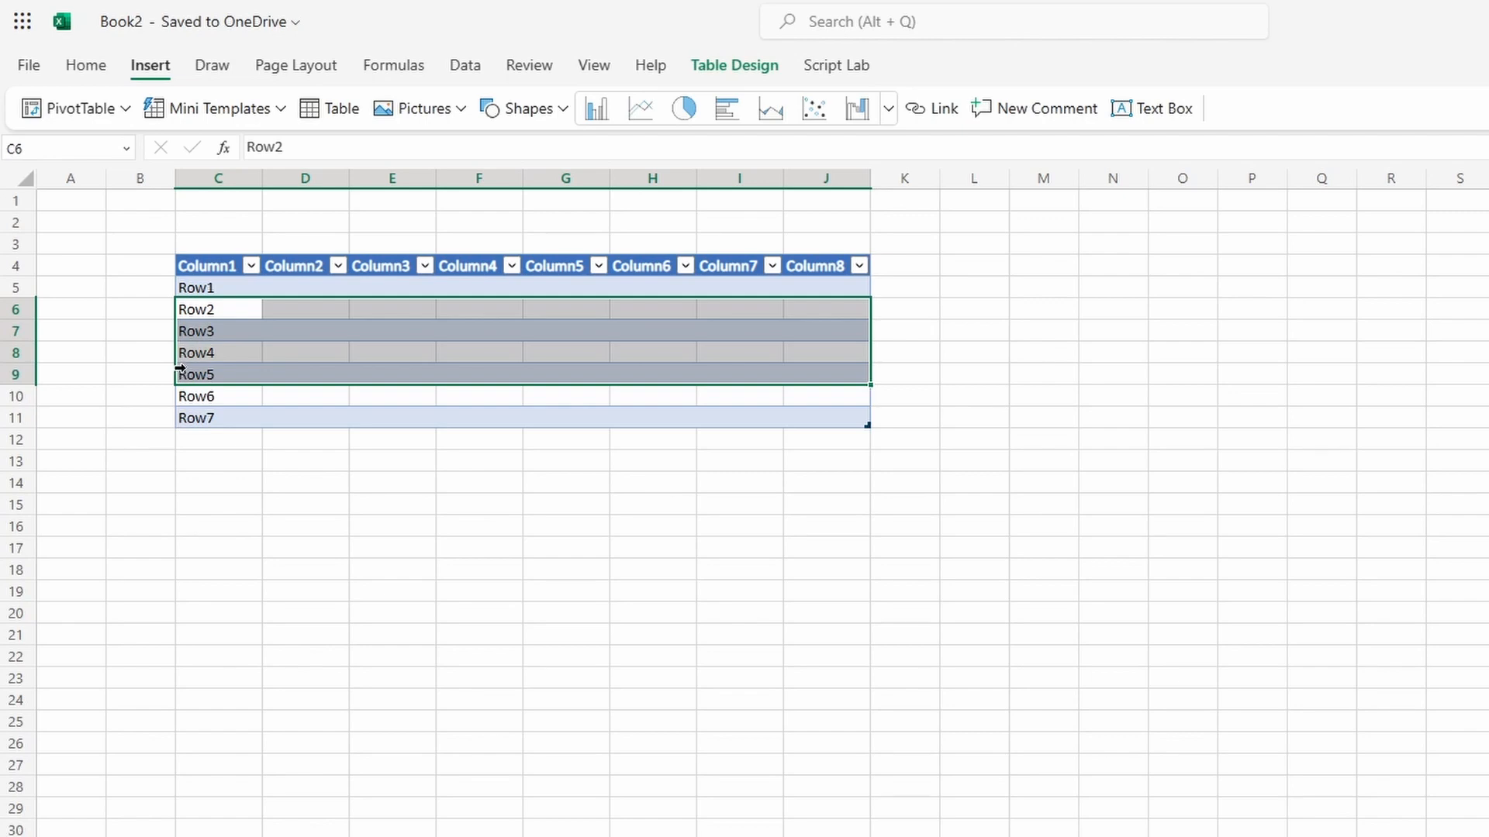
click(186, 334)
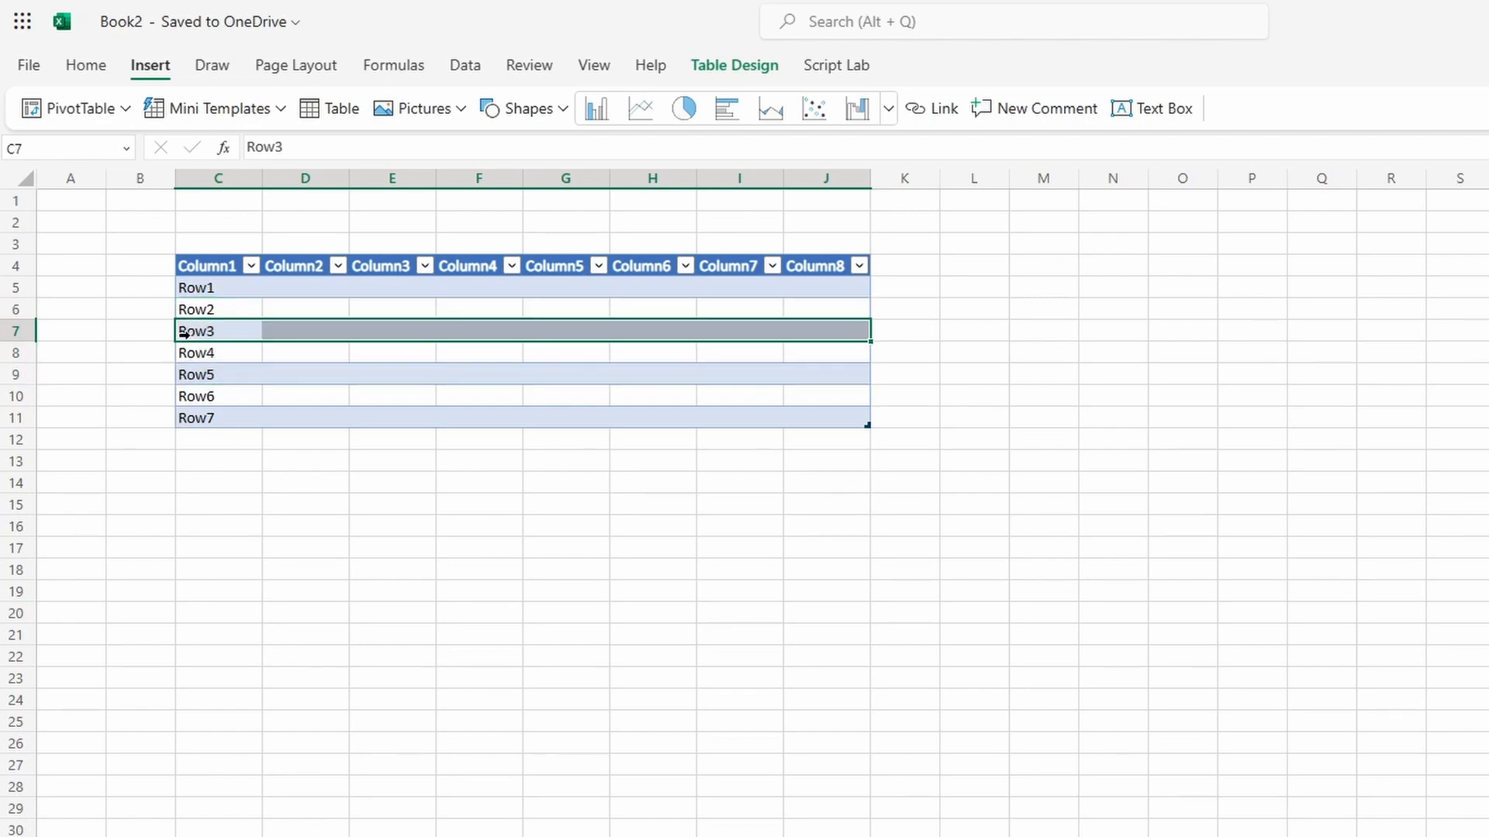
ctrl+click(185, 416)
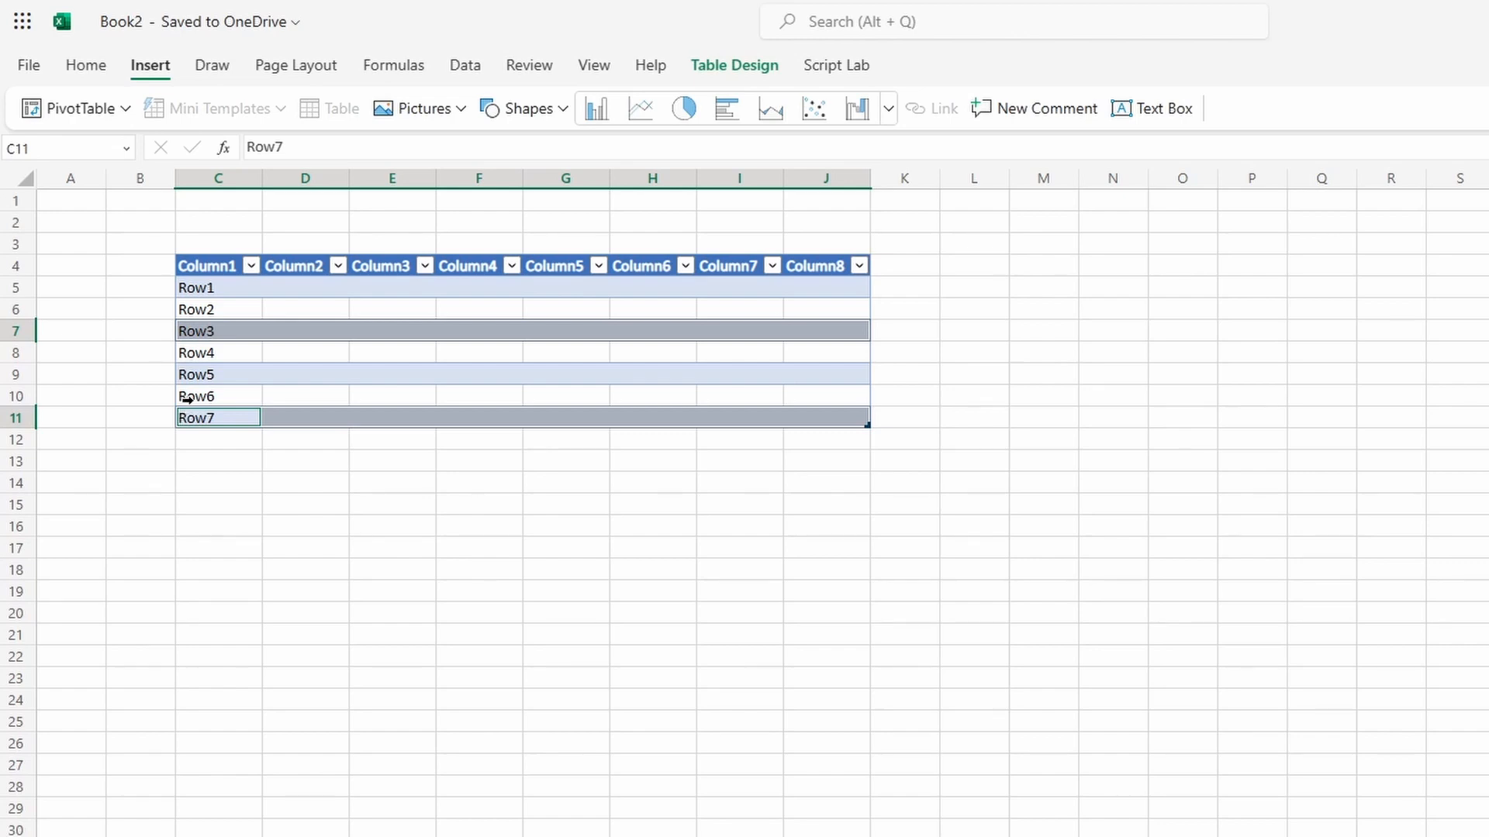
Step: Move the table's Row6 row up to directly below Row1
click(191, 394)
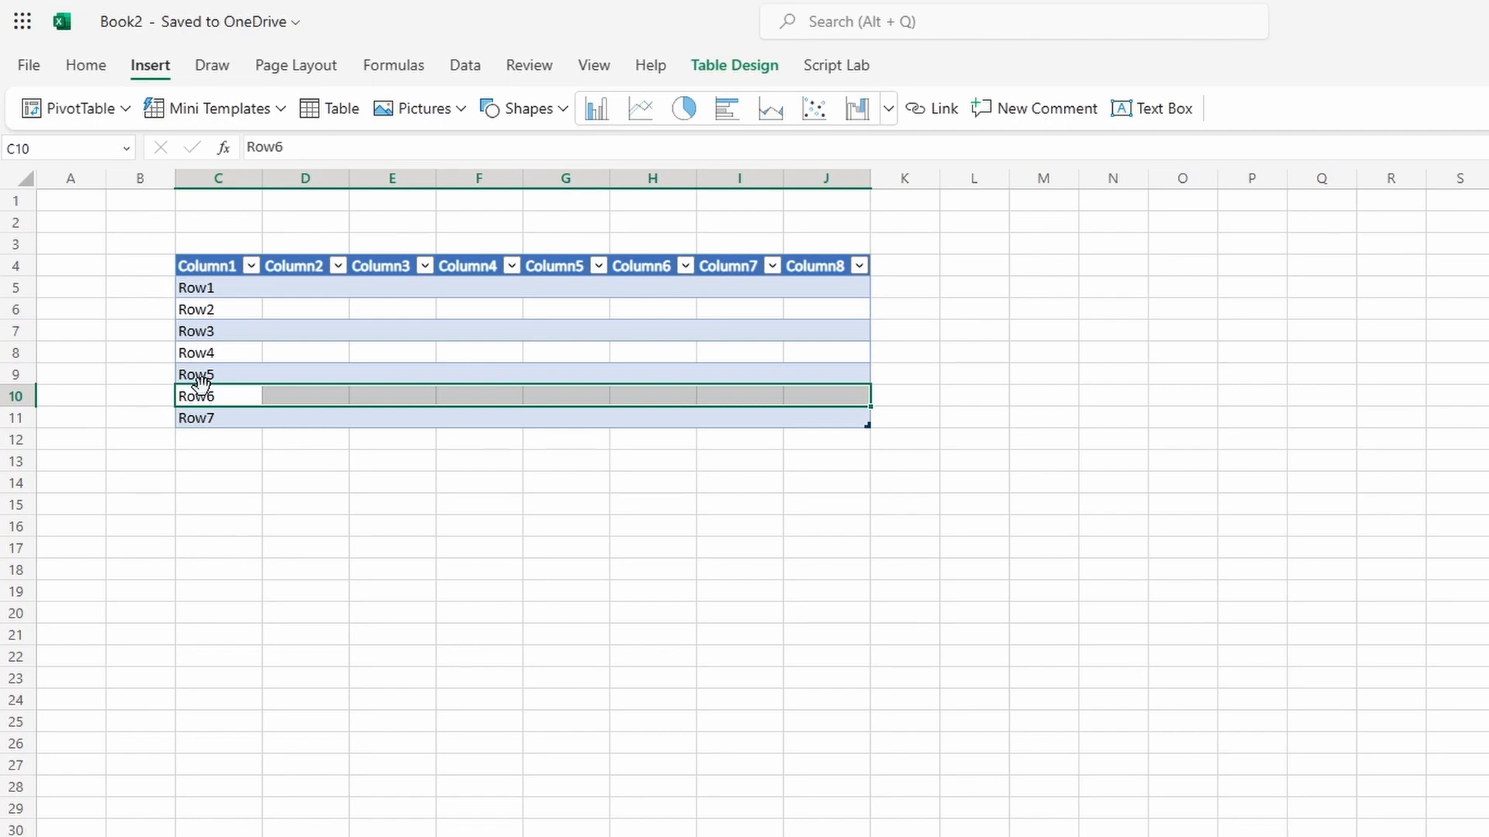
drag(200, 381, 212, 311)
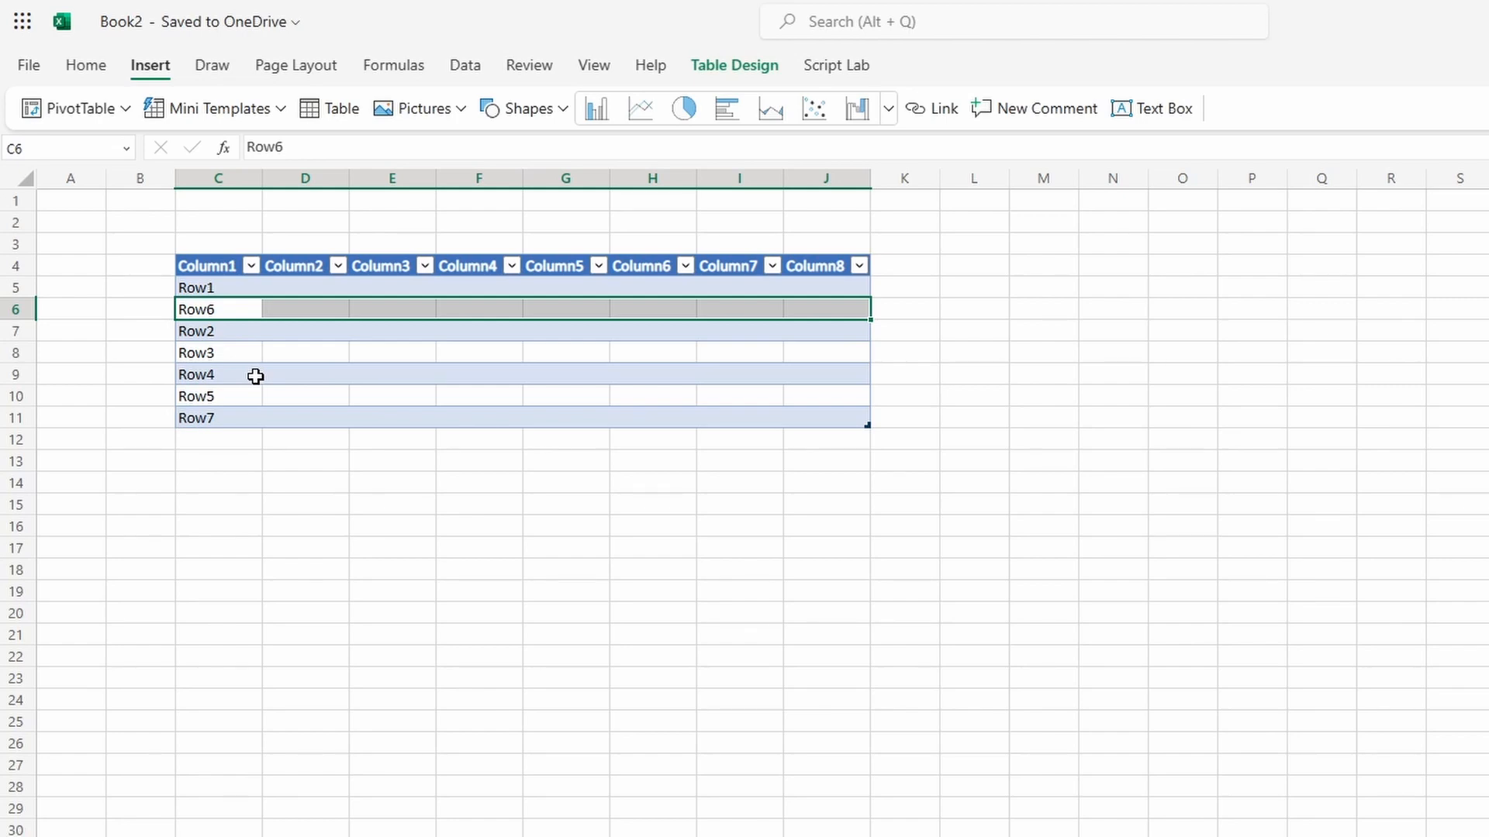
Step: Select the data of the table's Column2, extend the selection to include its header, and reduce it to the header cell
click(296, 254)
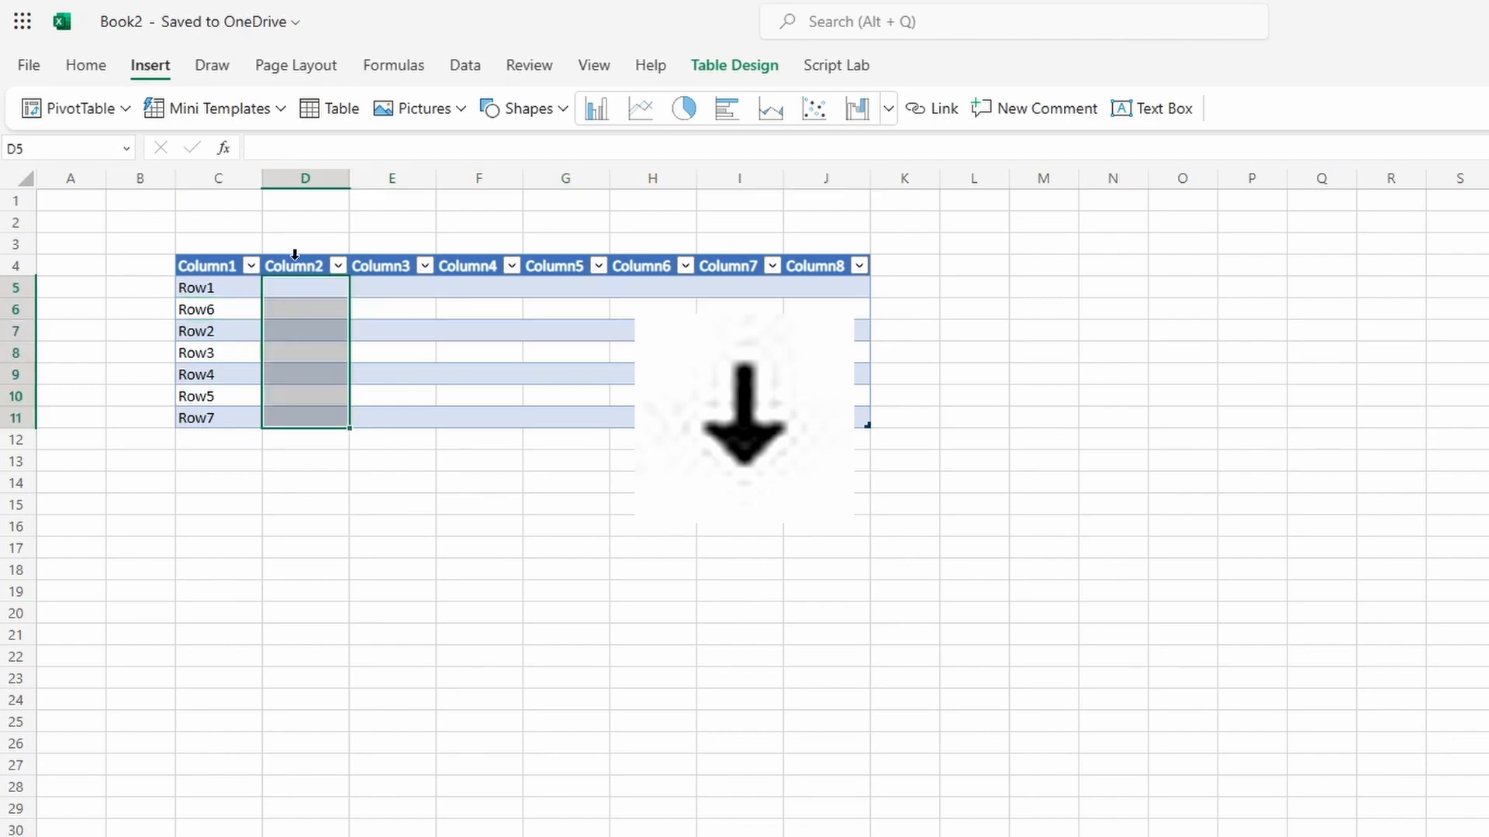
click(295, 255)
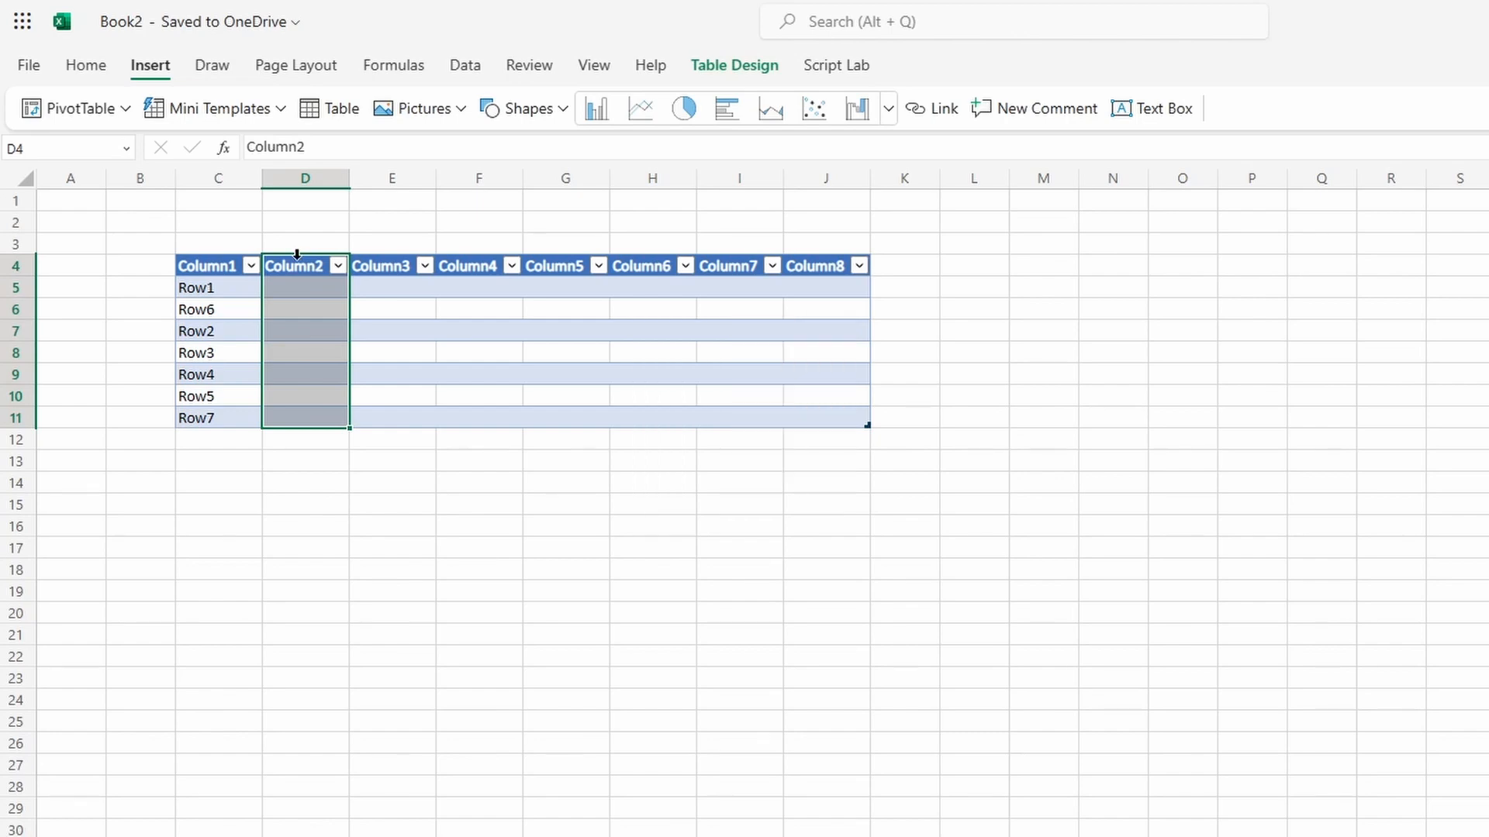
click(296, 254)
click(296, 254)
click(296, 264)
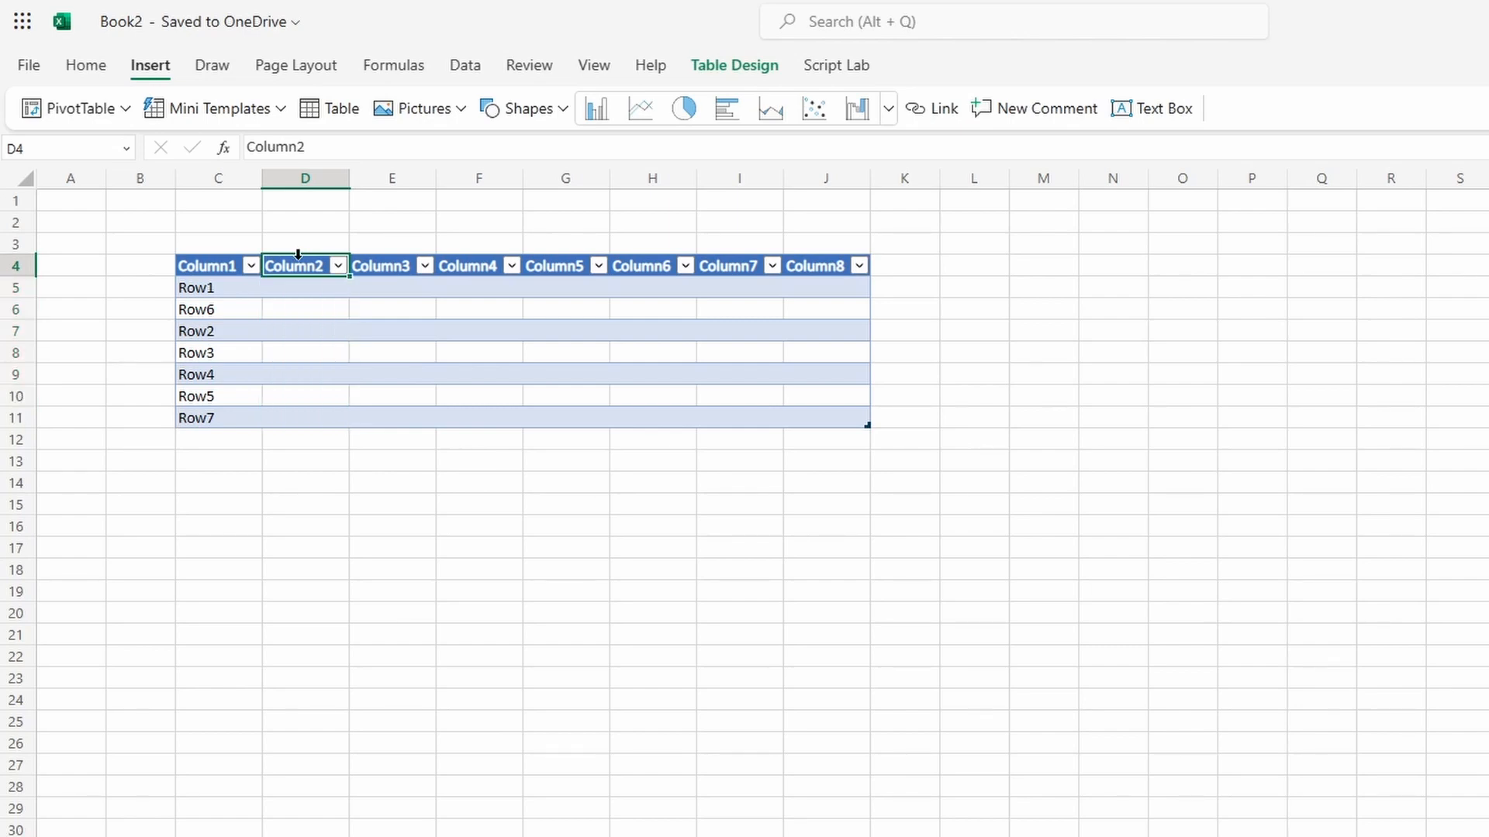
Step: Select table columns Column2 through Column4 with their headers, and replace that selection with only the data of Column2 and Column4
click(297, 254)
drag(298, 254, 478, 266)
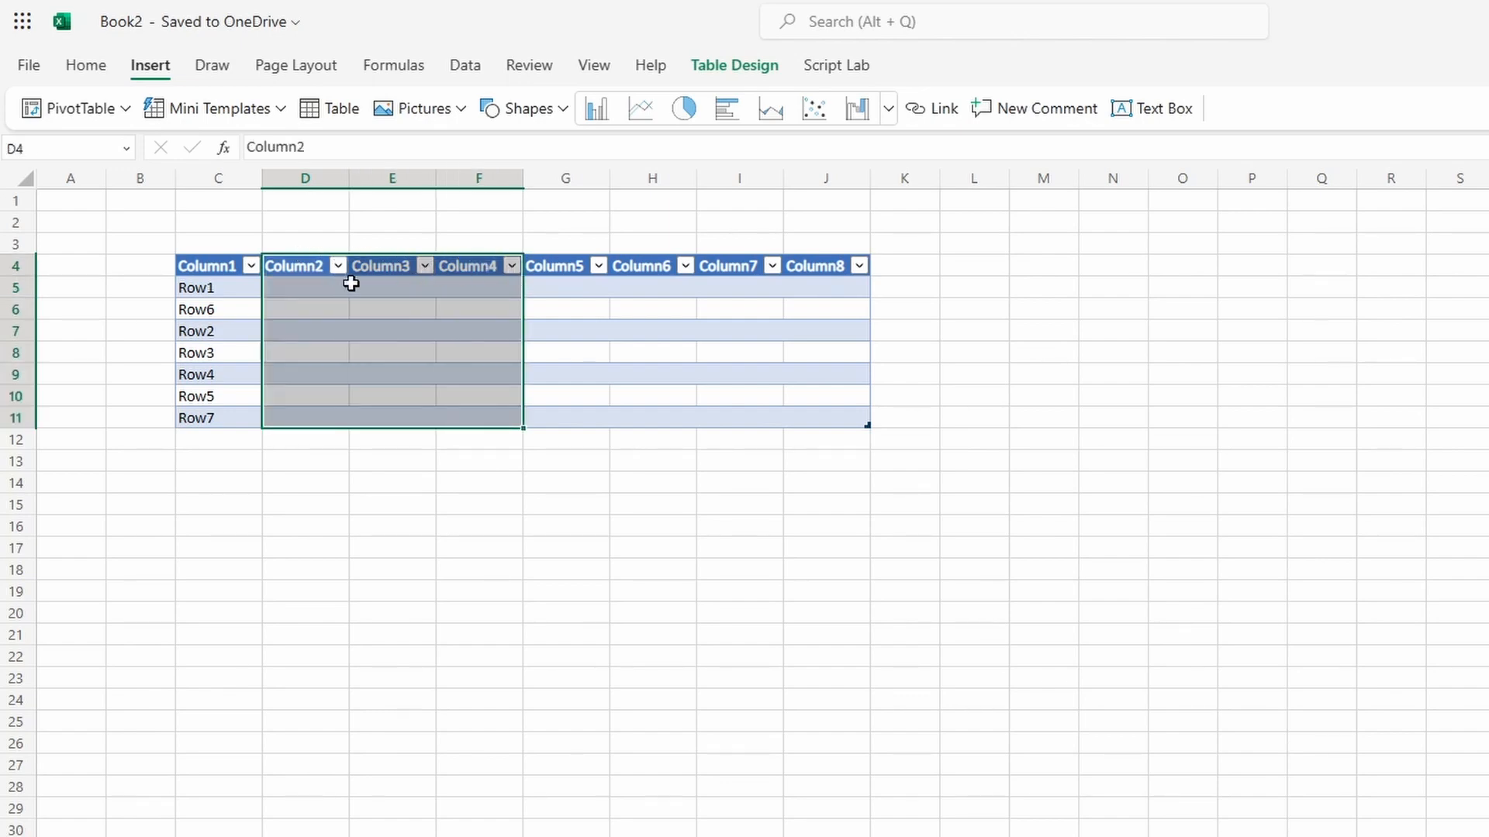
click(299, 268)
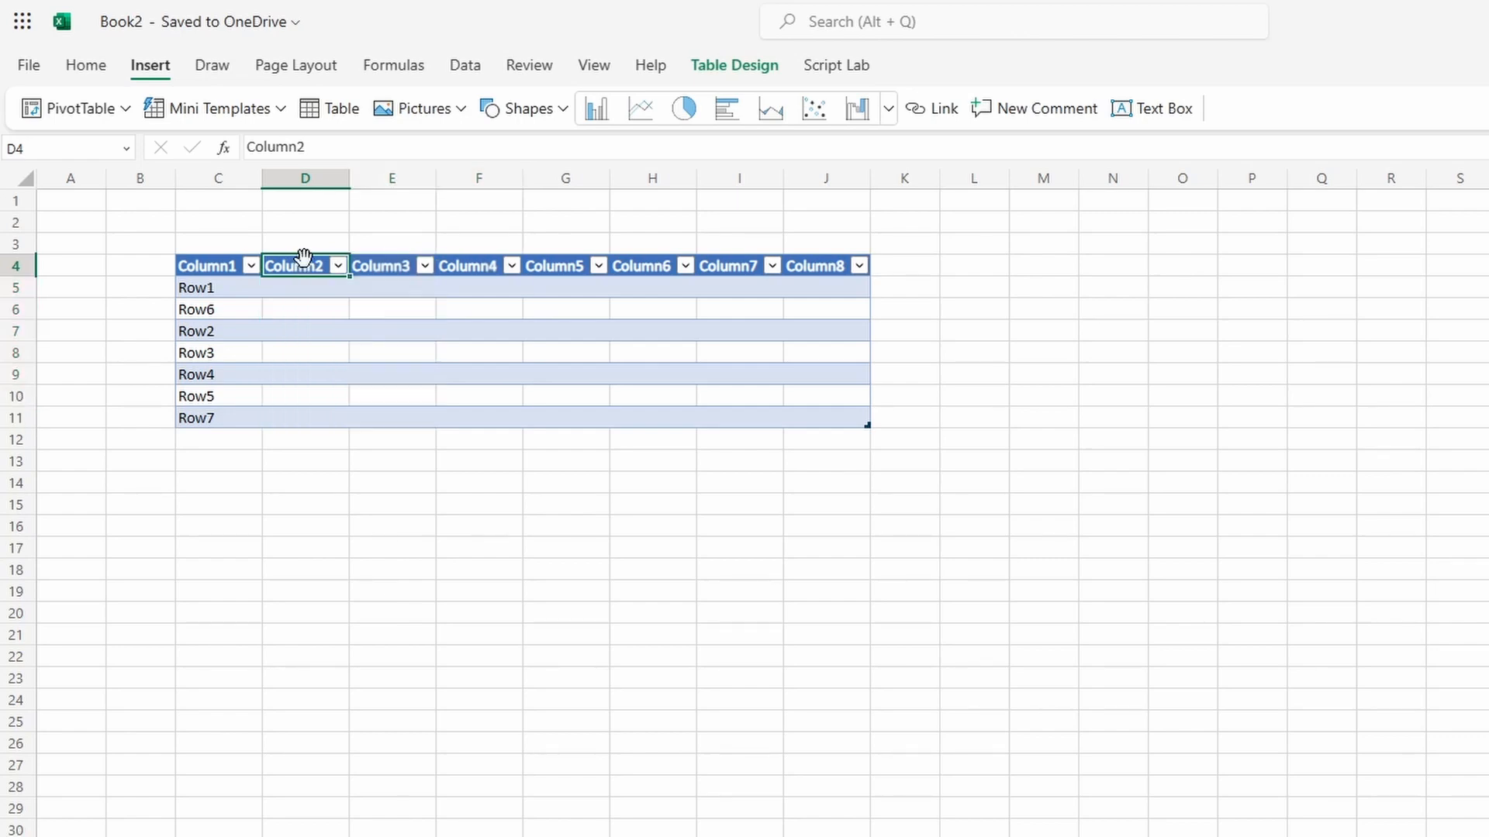
ctrl+click(488, 254)
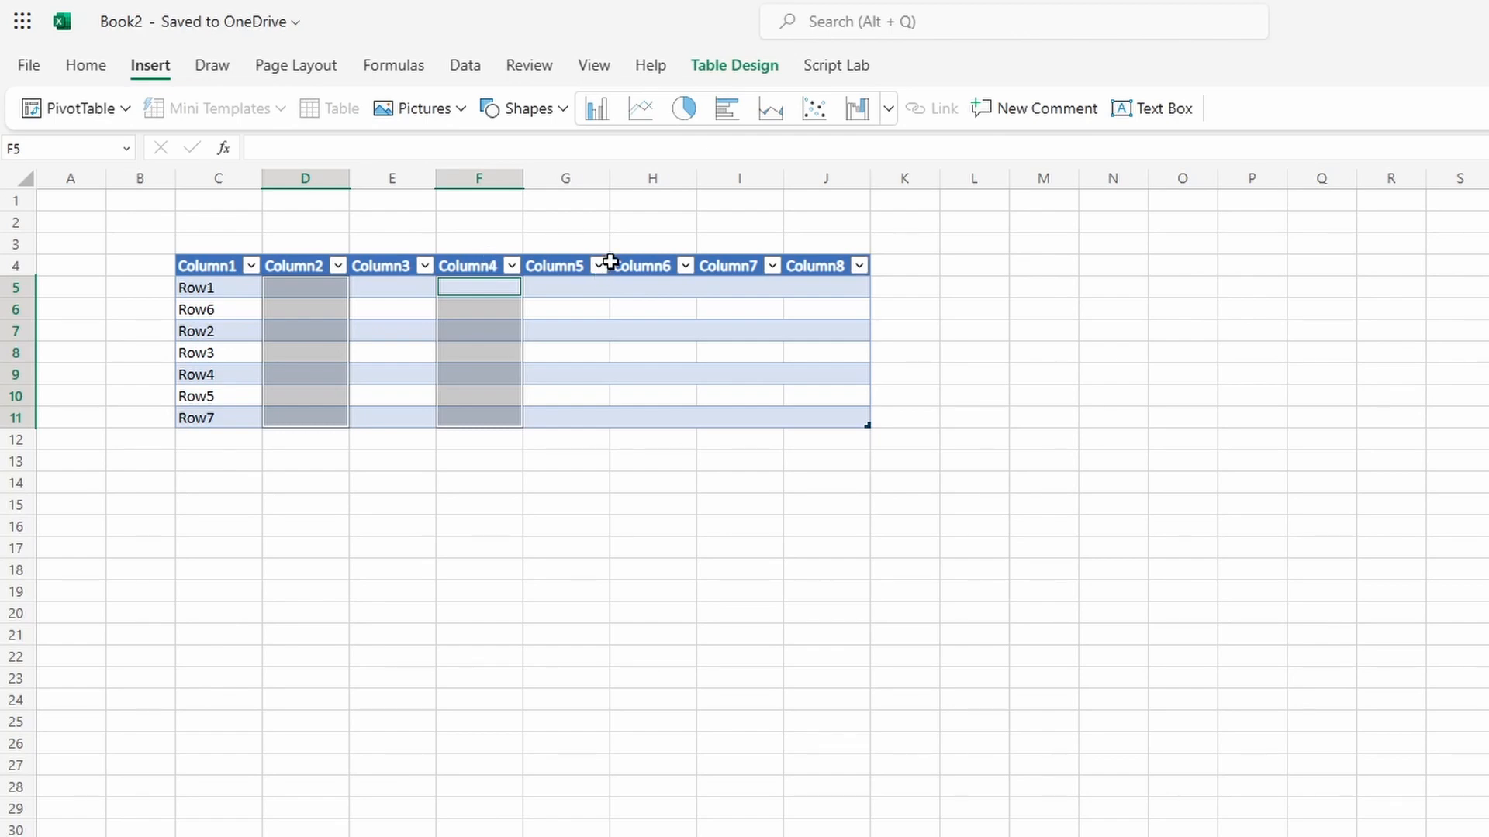
Step: Select the table's Column6 including its header and move it to the position of Column4
click(640, 254)
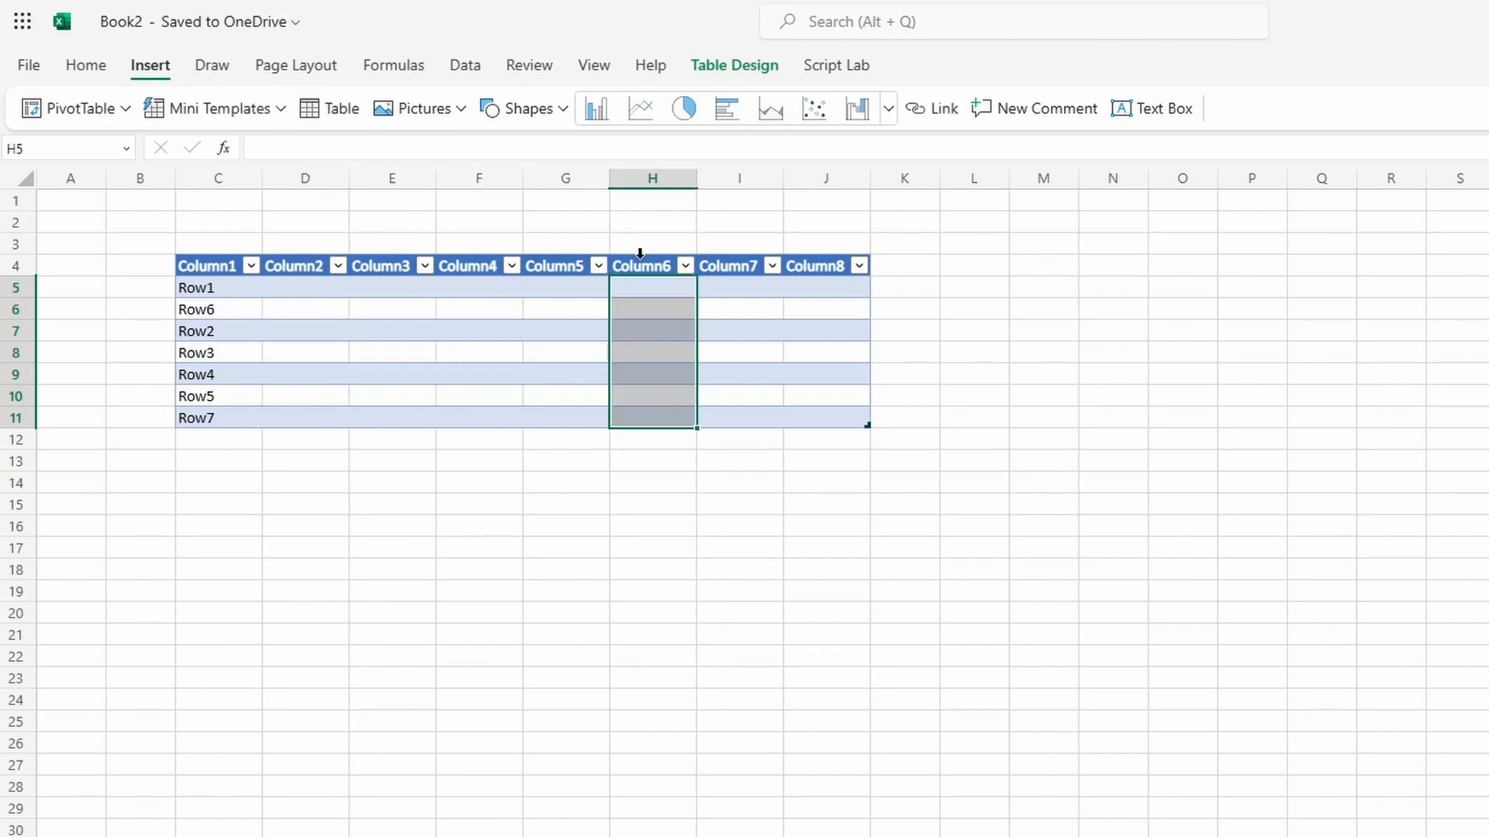
click(640, 253)
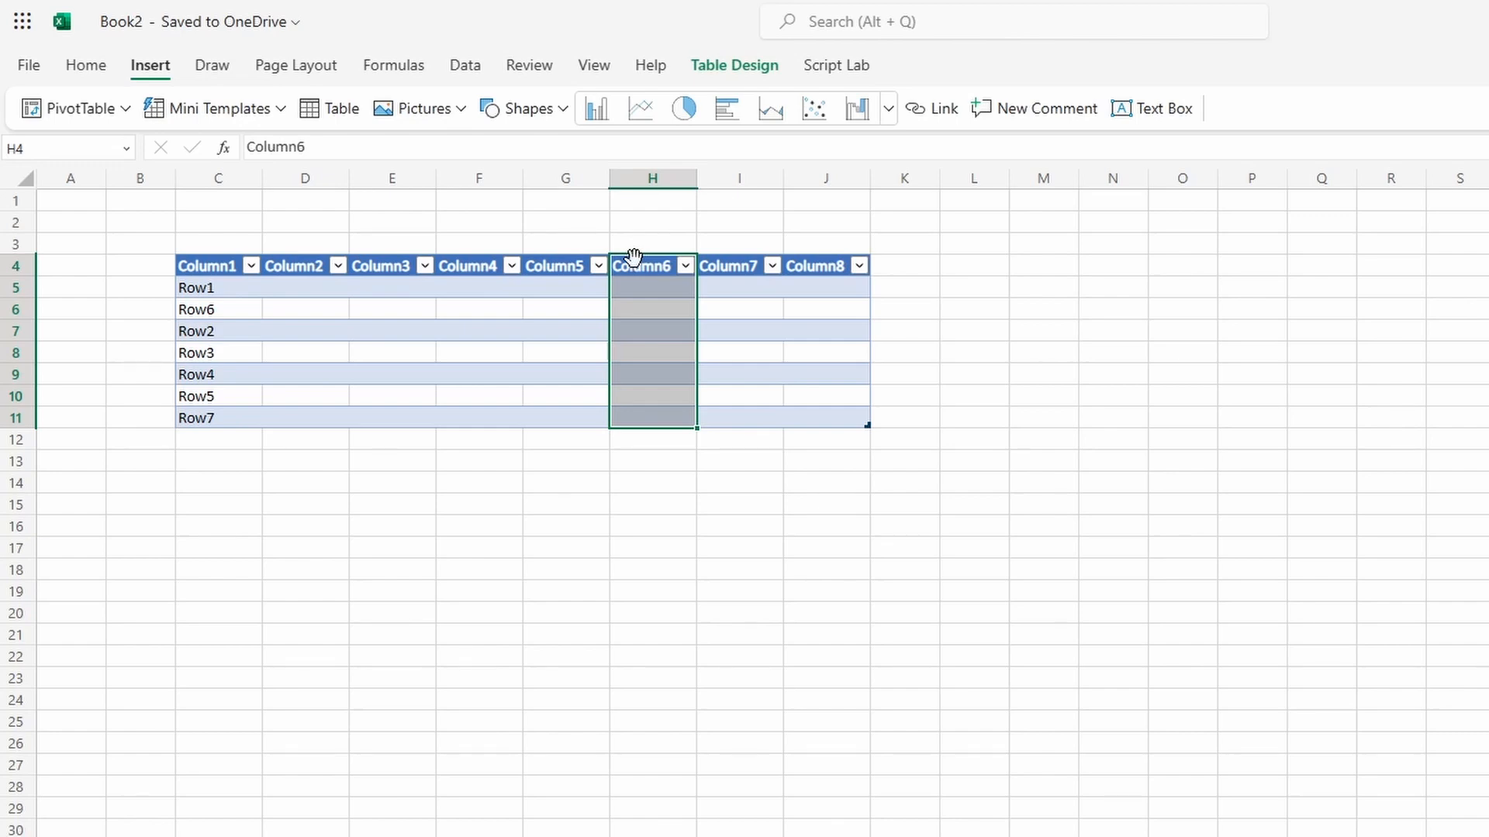
drag(634, 256, 485, 268)
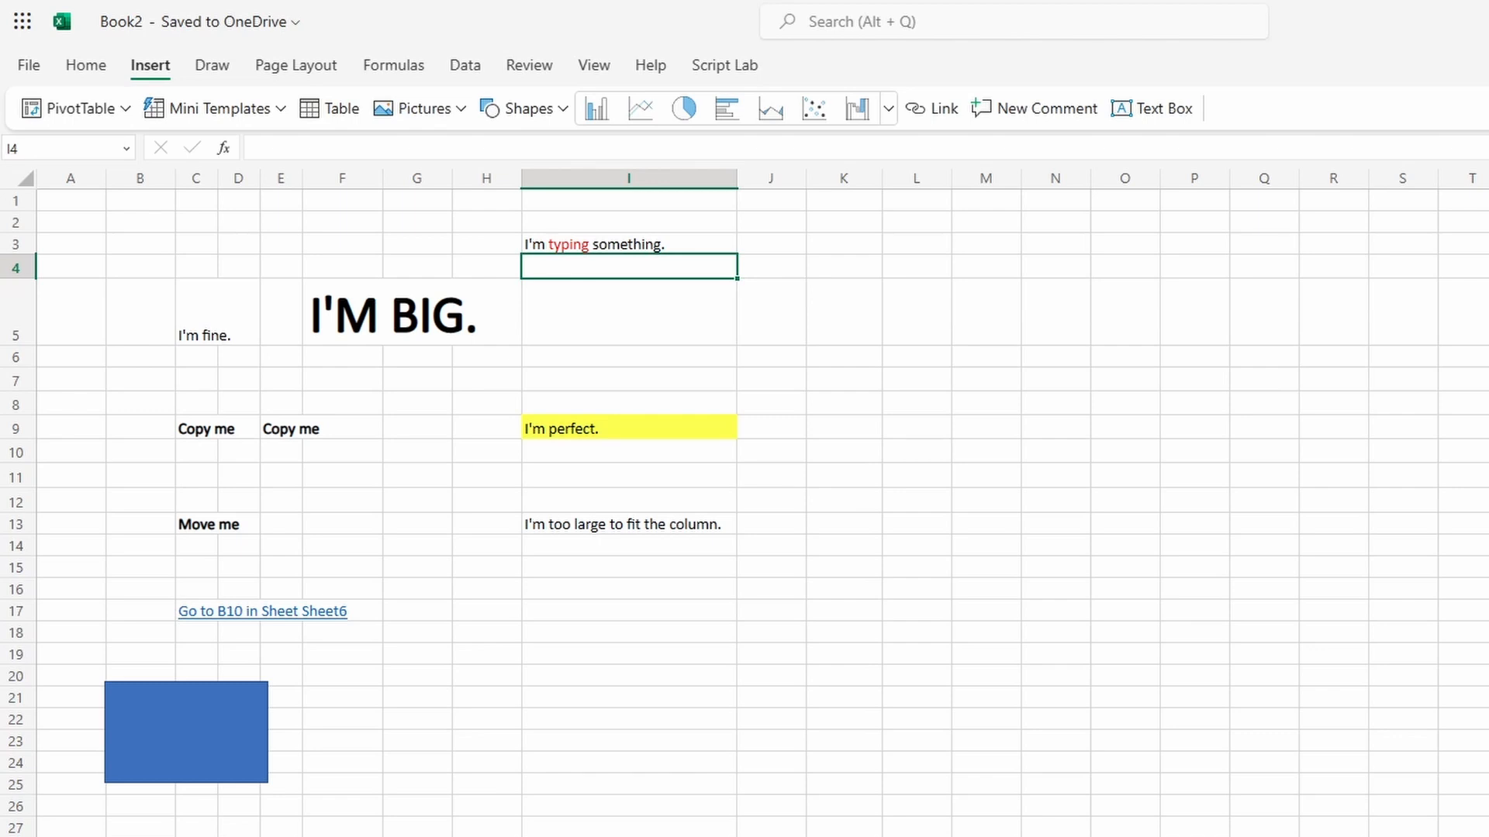
Step: On the sheet with the sample texts, copy the formatting of the yellow cell I9 to C5 with Format Painter
click(541, 426)
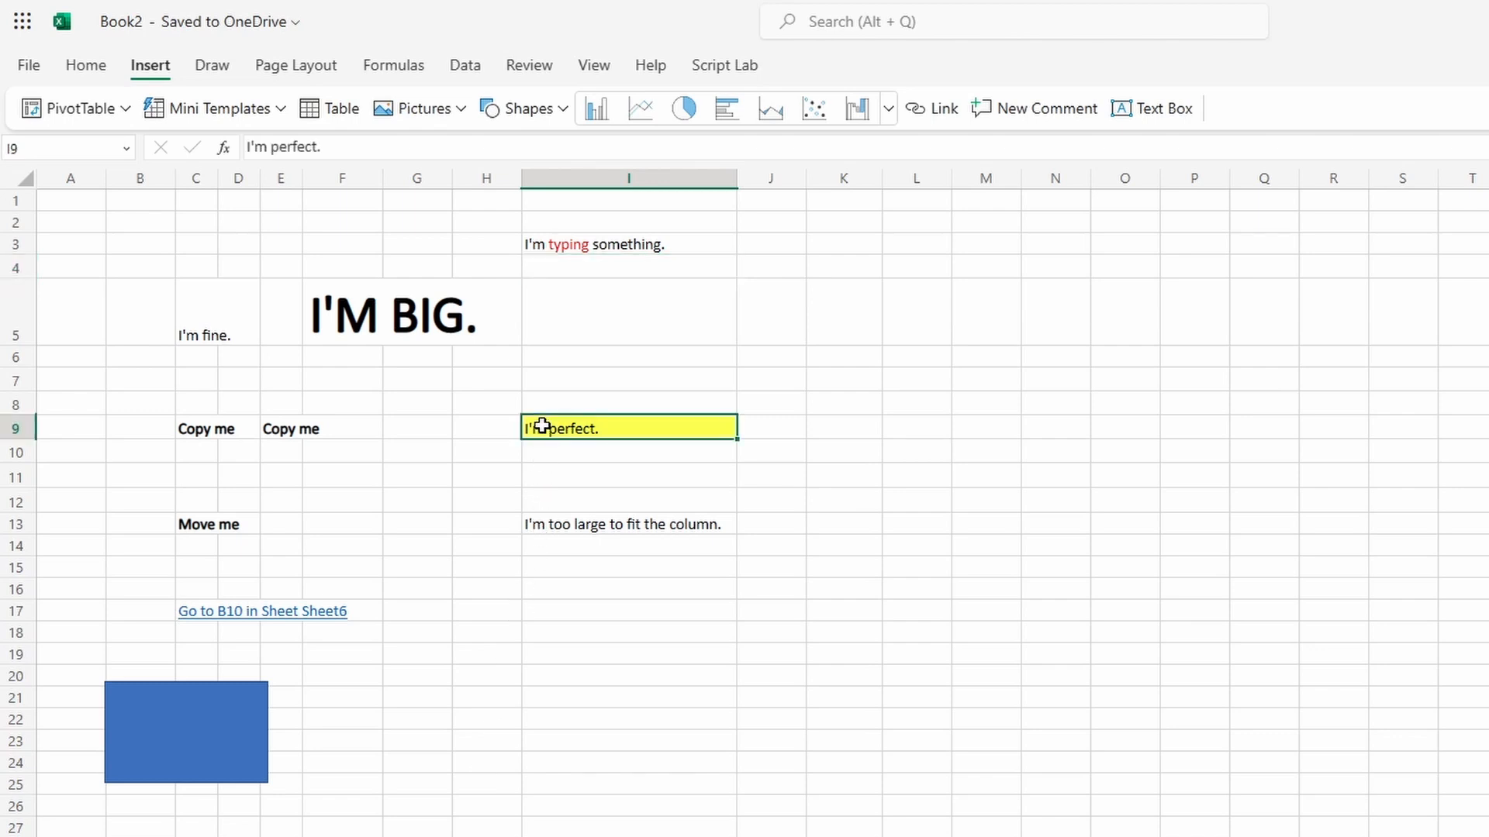
click(85, 66)
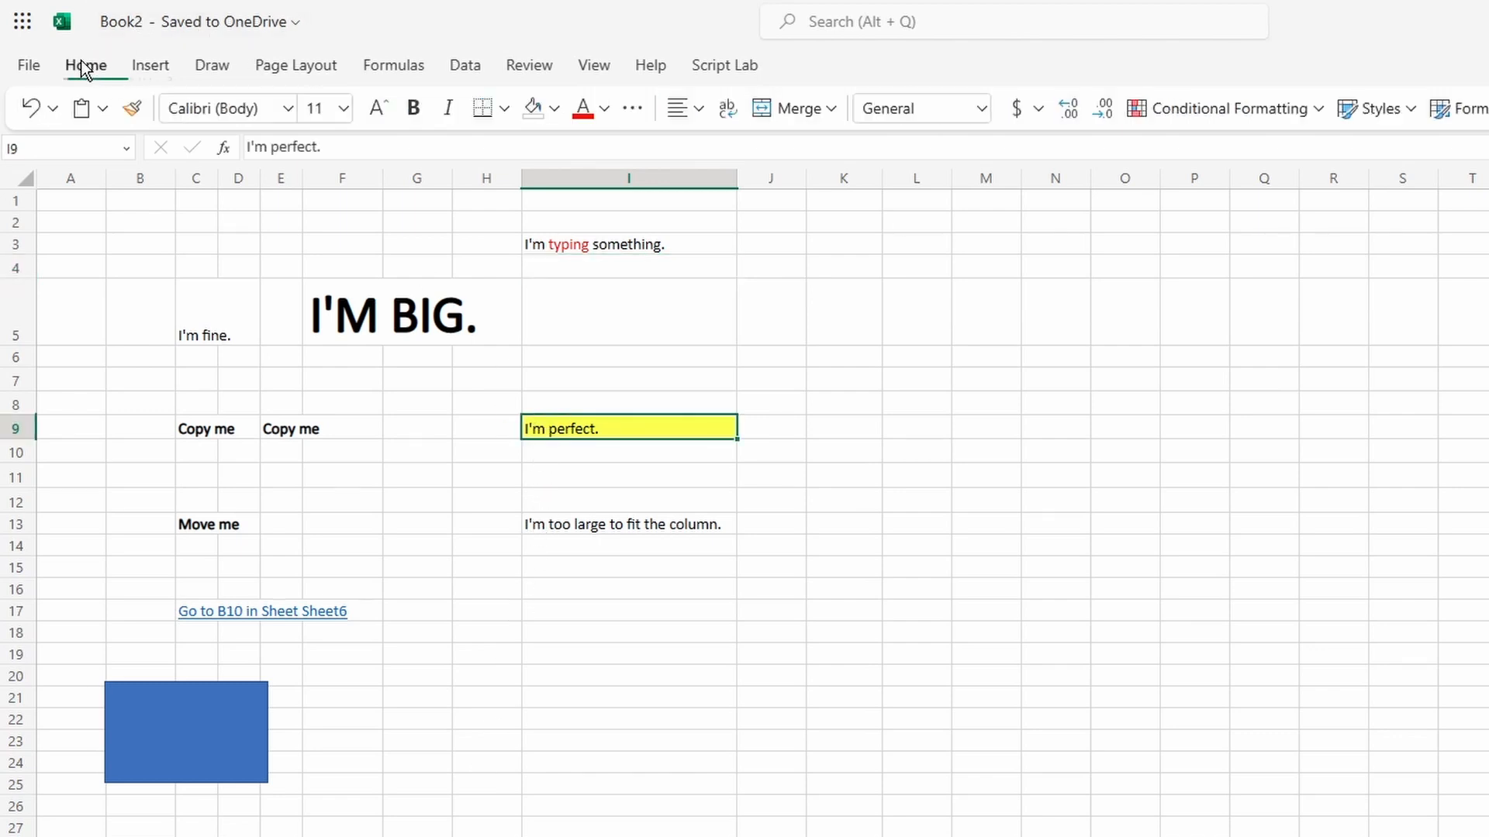
click(133, 113)
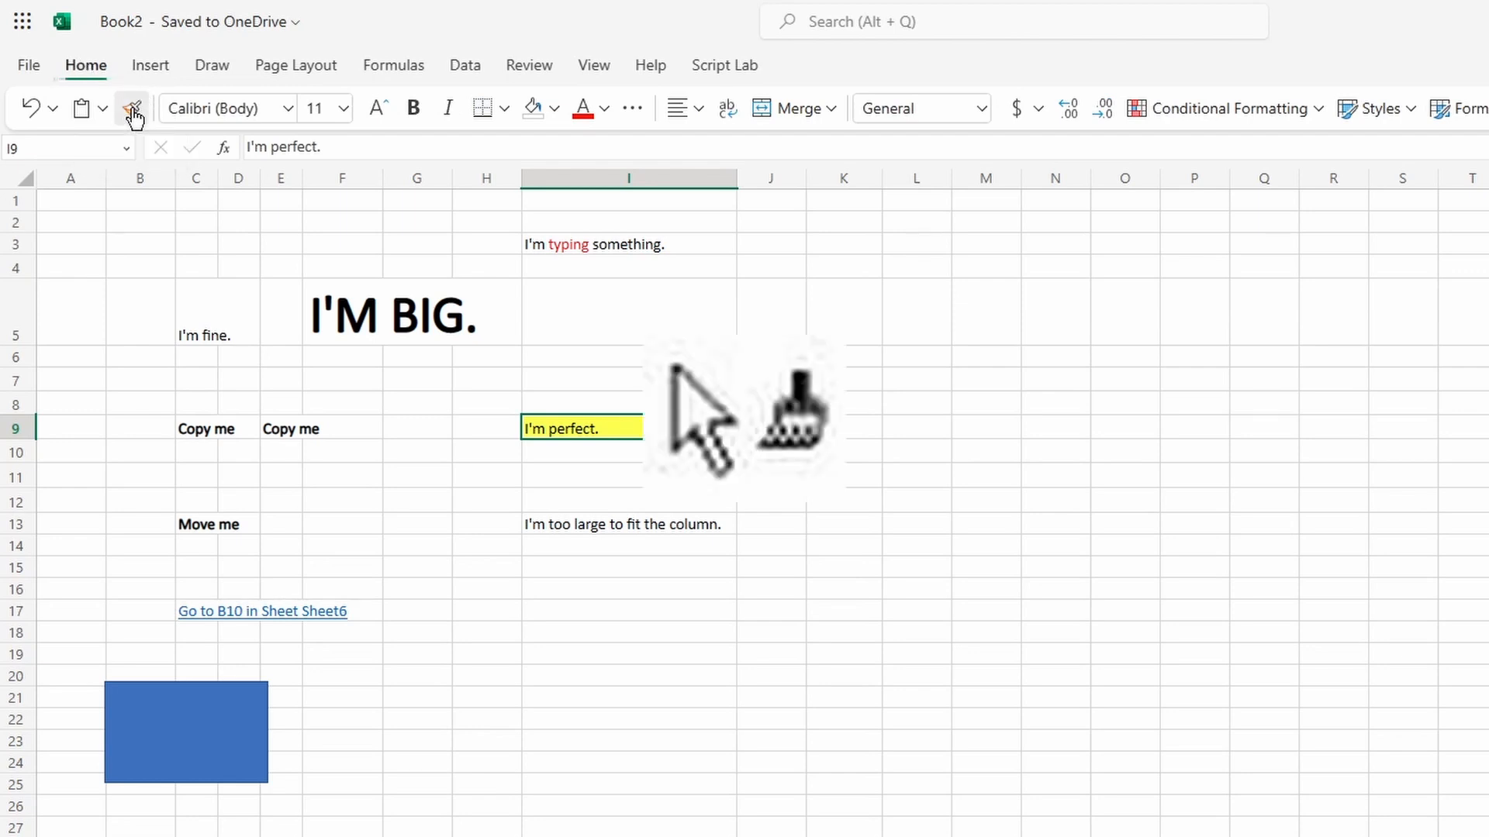
click(189, 327)
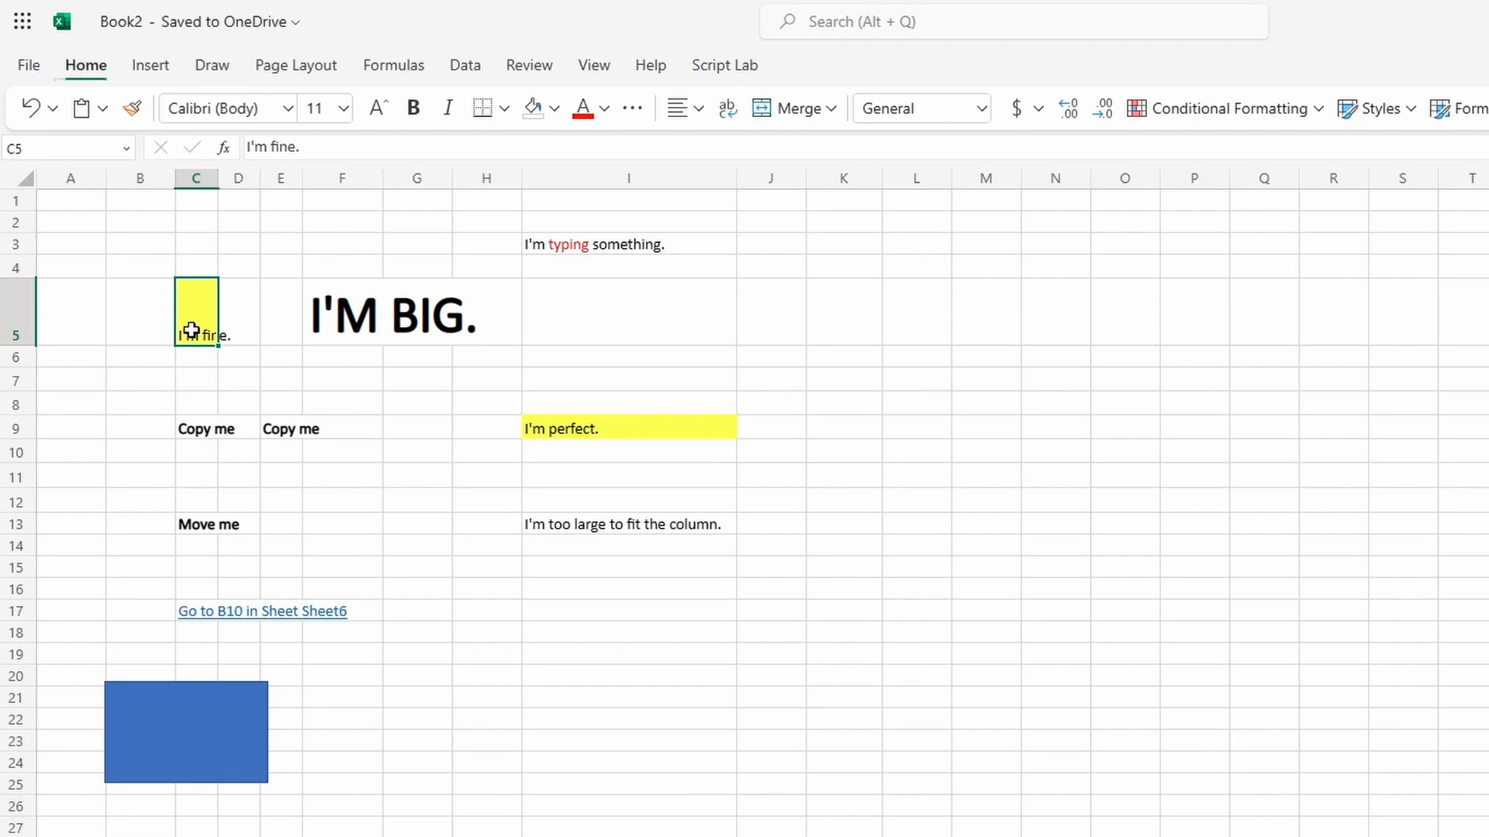
Step: Copy the yellow formatting of I9 to I13, the cell reading "I'm too large to fit the column.", with Format Painter
click(551, 527)
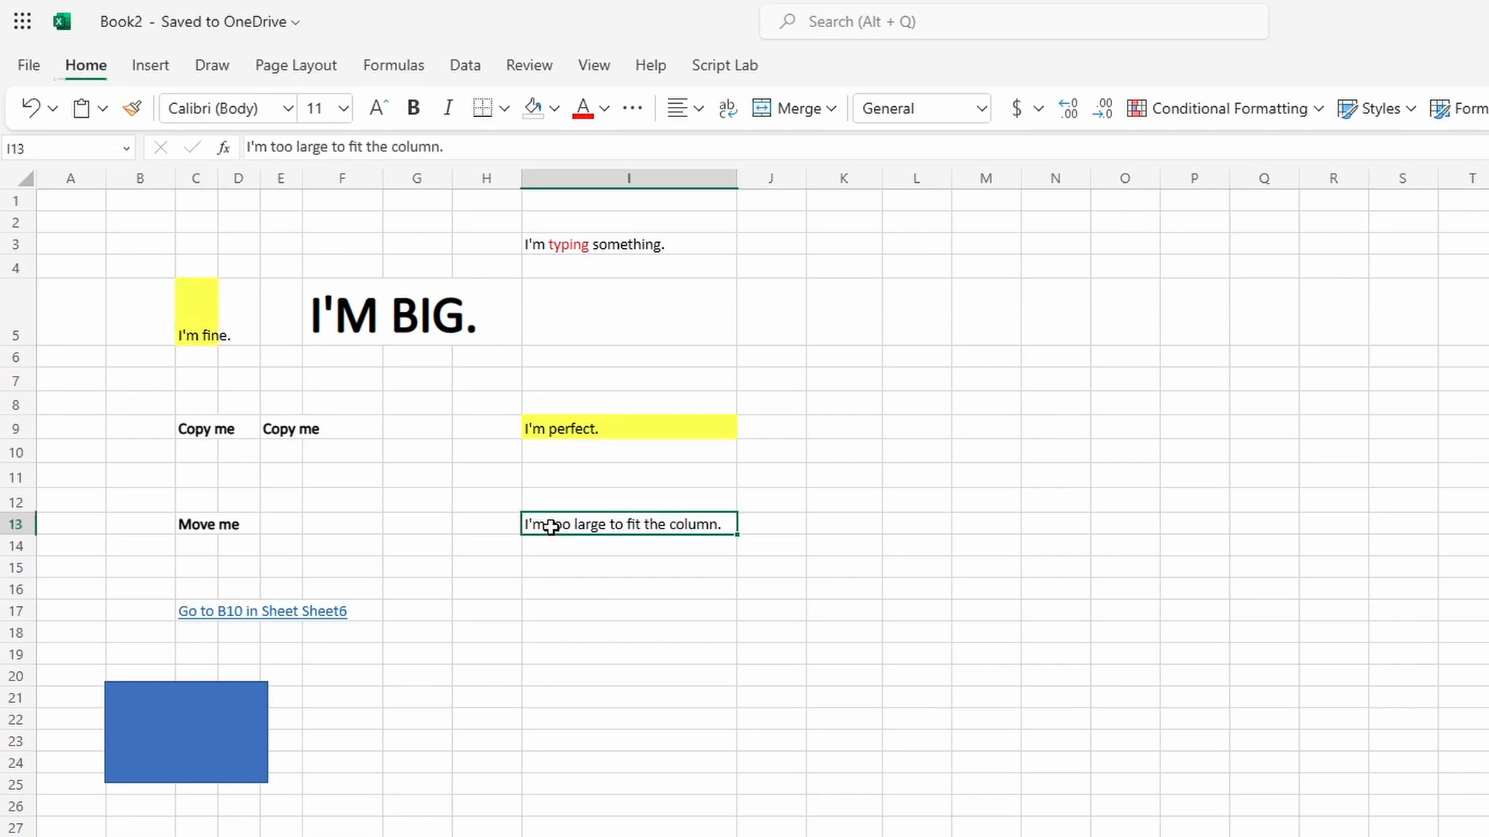
click(203, 324)
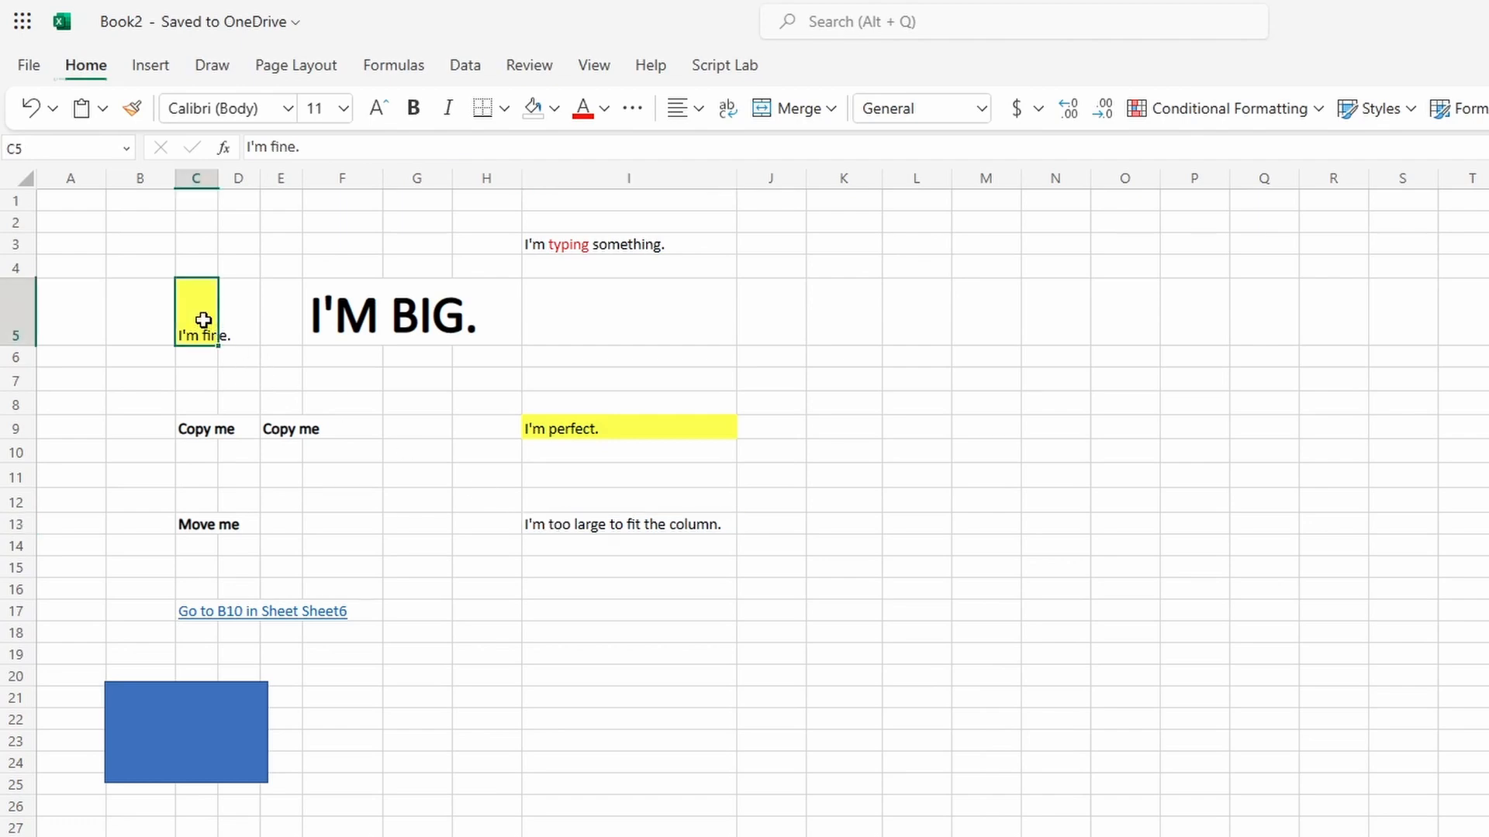
click(542, 423)
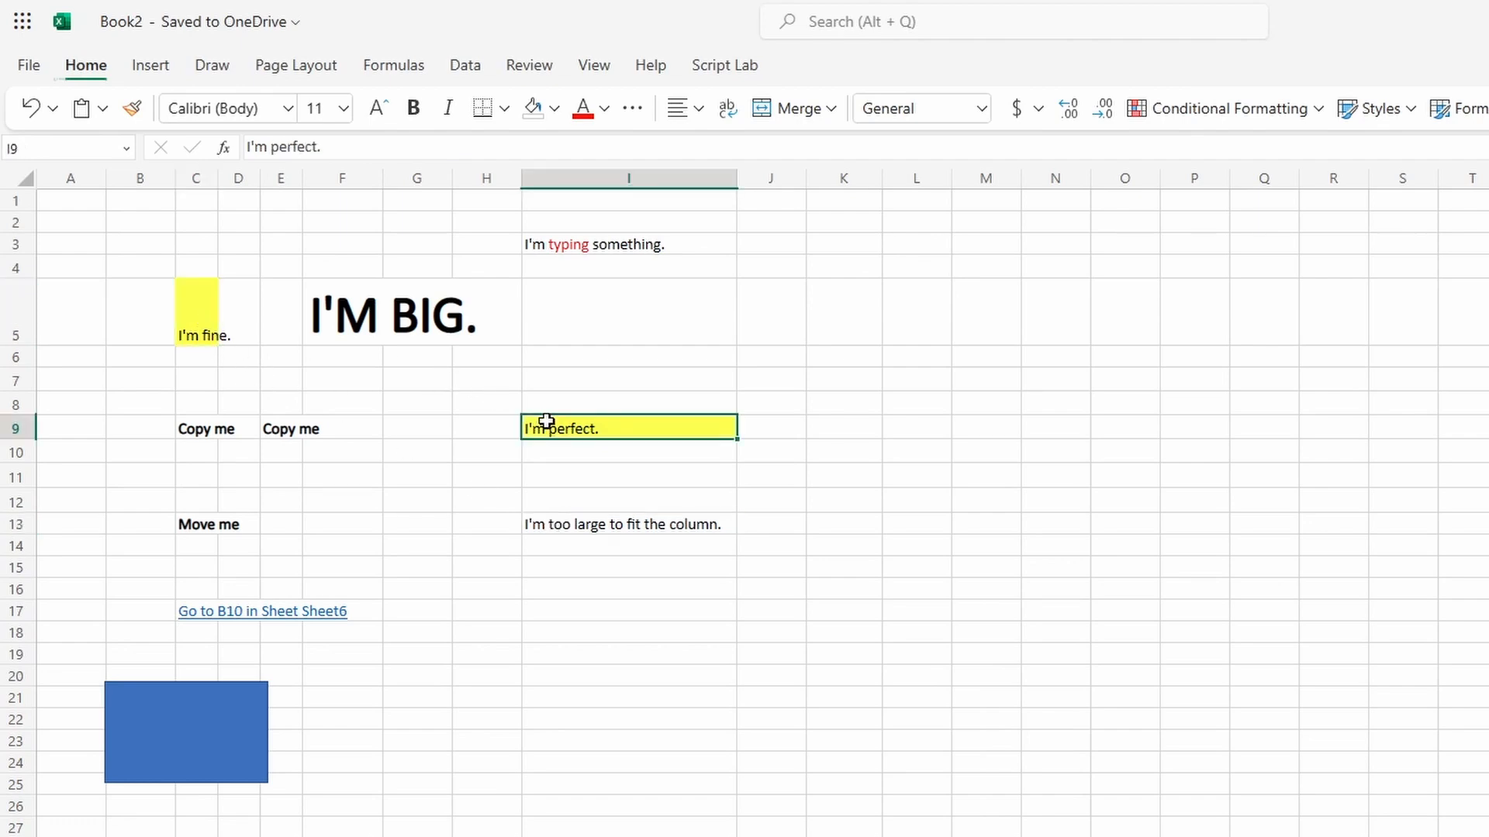
click(133, 116)
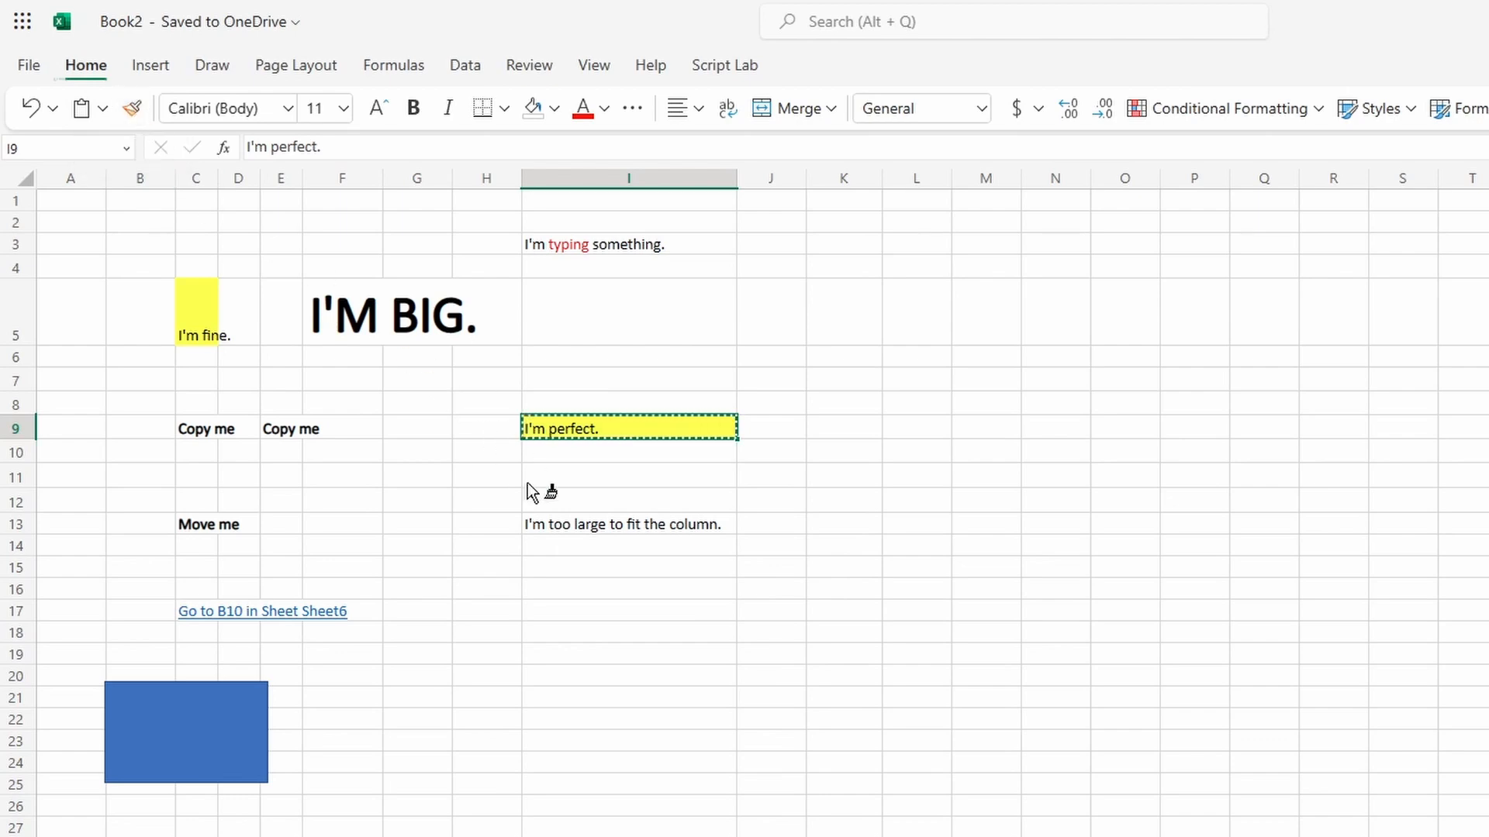
click(533, 524)
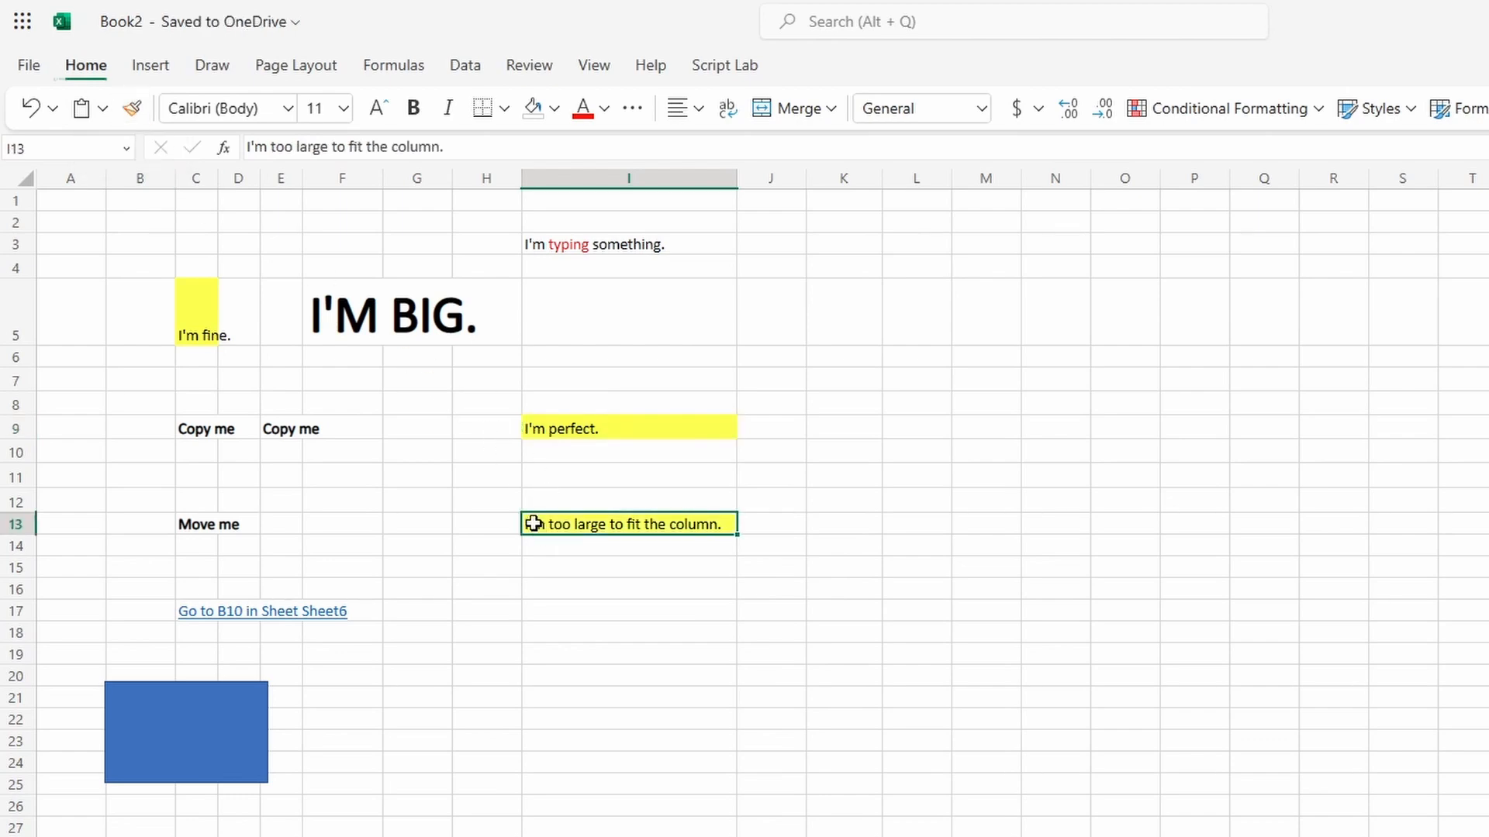